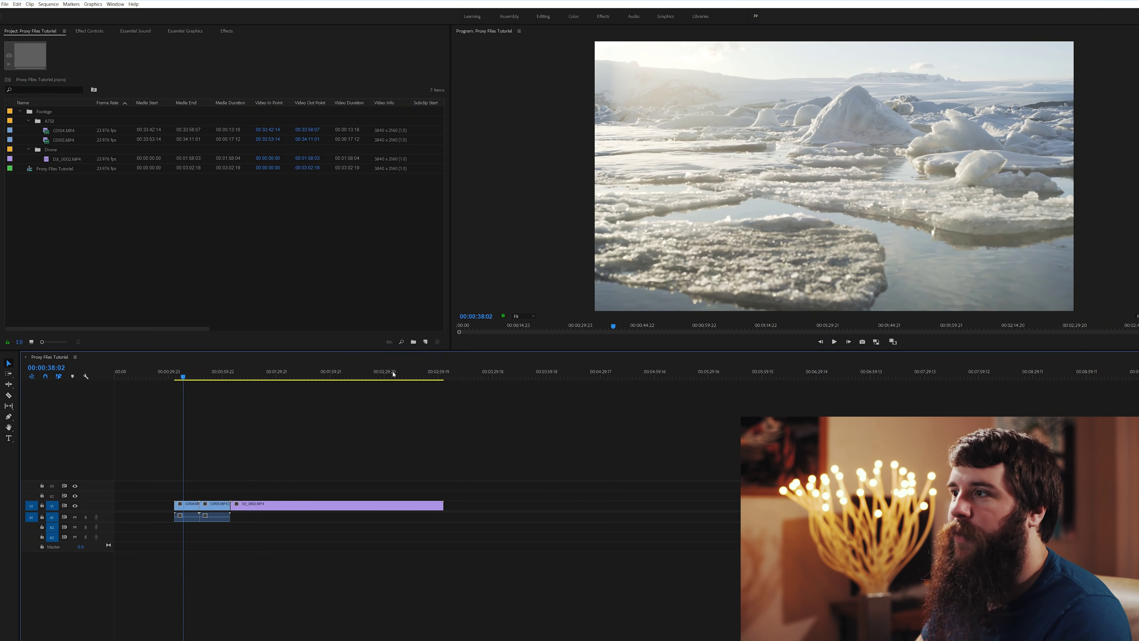
pyautogui.click(133, 5)
pyautogui.click(155, 98)
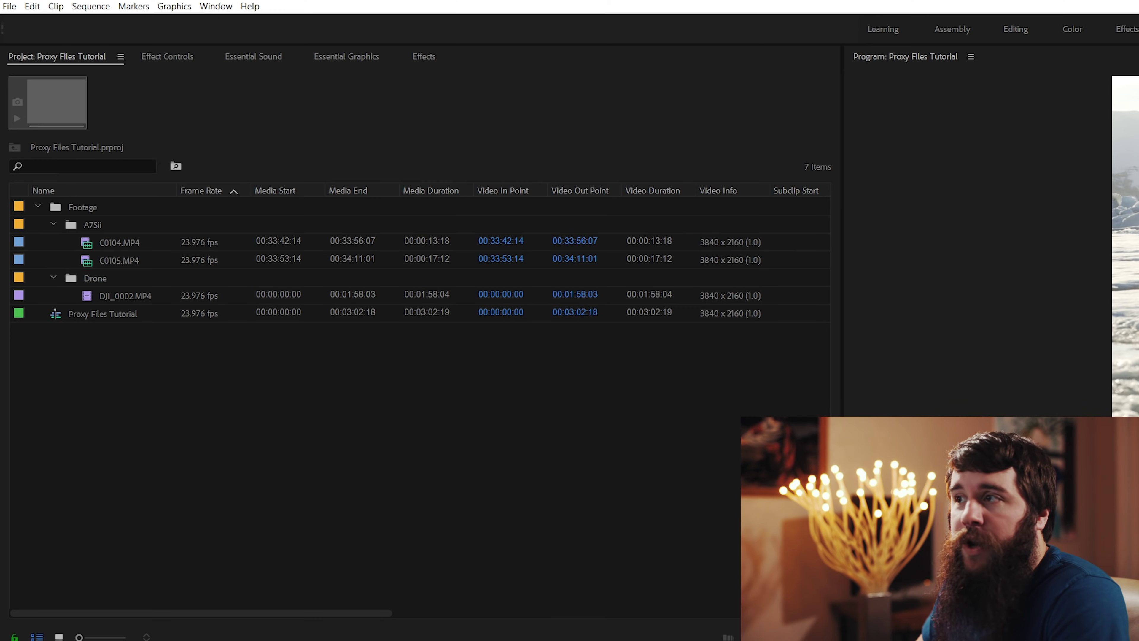
# Inspect the source clips C0104.MP4, C0105.MP4 and DJI_0002.MP4 in the project's Footage bin
pyautogui.click(123, 242)
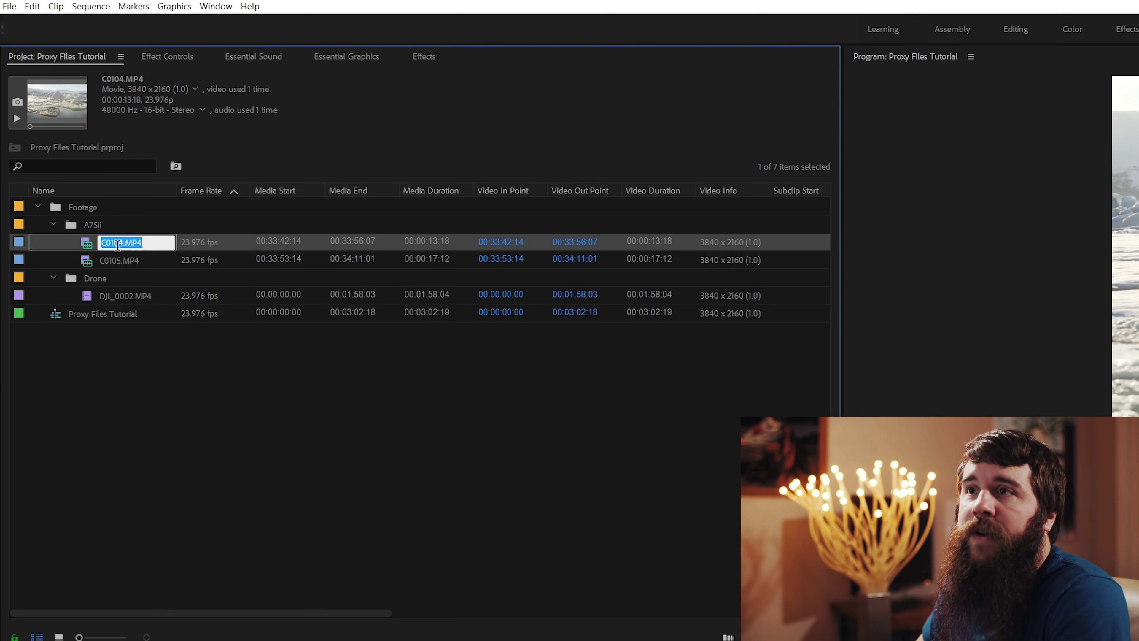
pyautogui.click(114, 261)
pyautogui.click(106, 294)
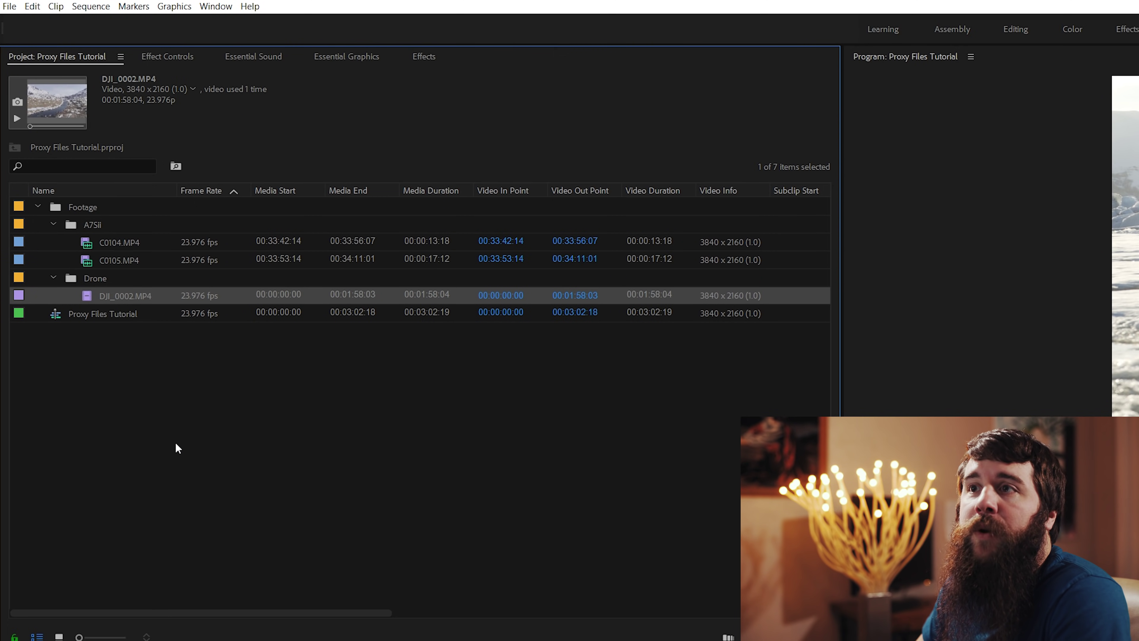
pyautogui.click(202, 352)
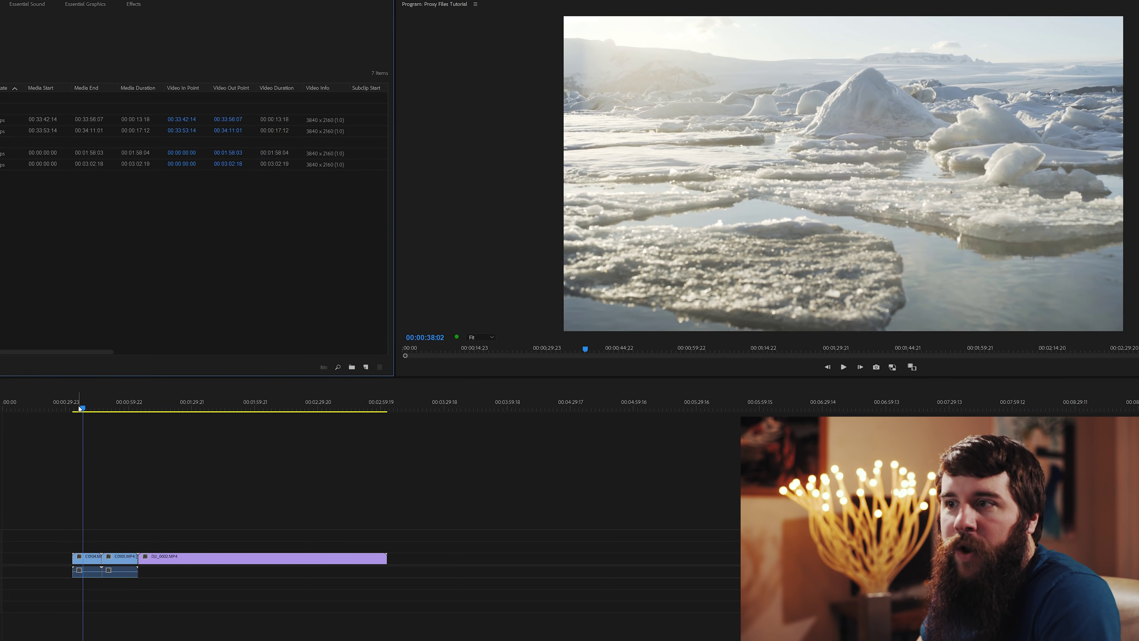
# Play and scrub through the A7Sii and drone clips of the Proxy Files Tutorial sequence to judge full-resolution playback
pyautogui.click(78, 408)
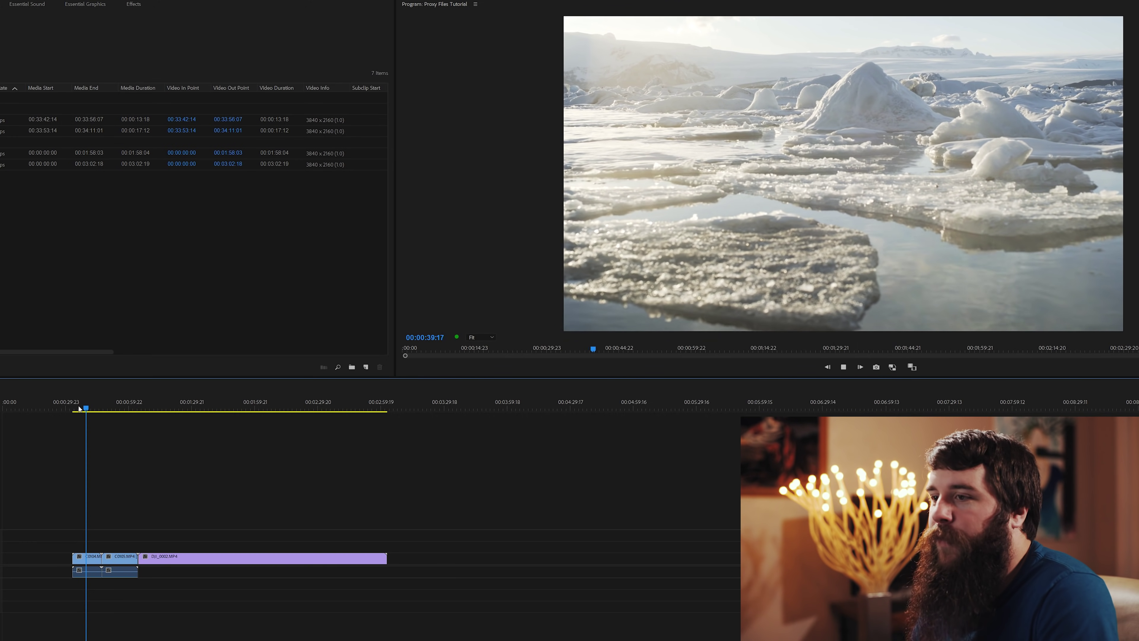
pyautogui.moveTo(114, 407)
pyautogui.mouseDown()
pyautogui.moveTo(91, 407)
pyautogui.moveTo(125, 408)
pyautogui.mouseUp()
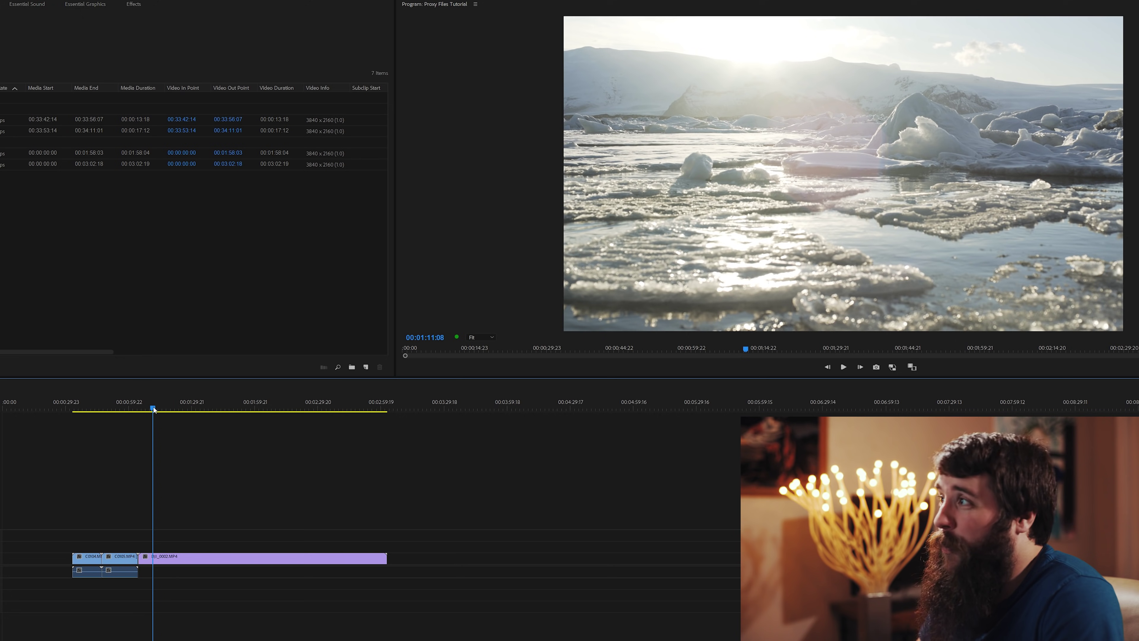
pyautogui.moveTo(153, 409); pyautogui.dragTo(180, 407)
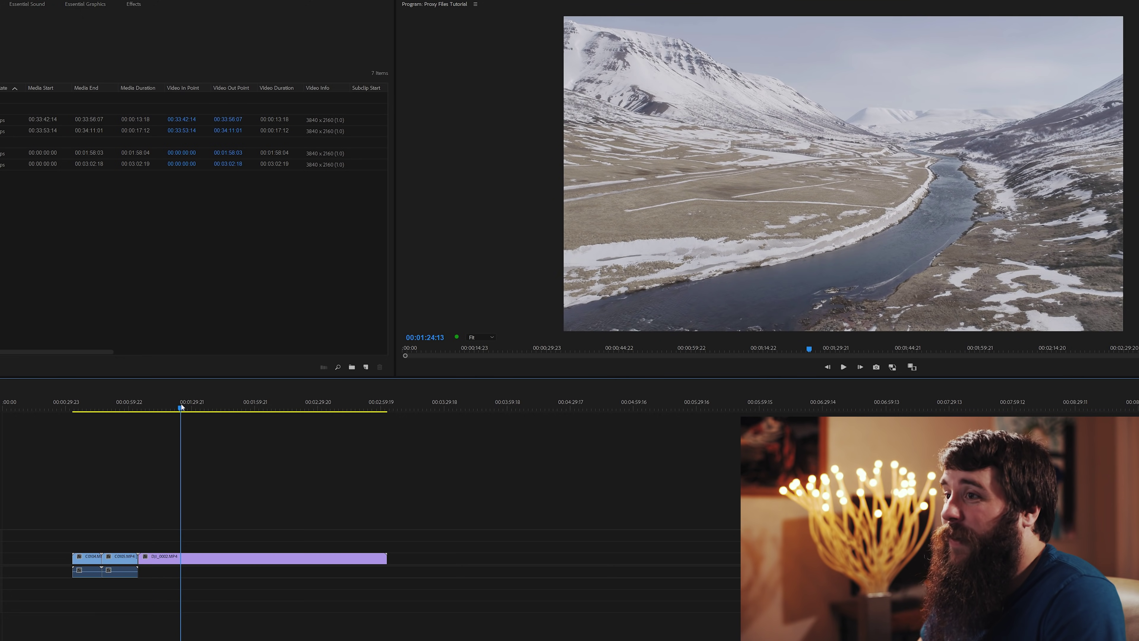
pyautogui.click(247, 409)
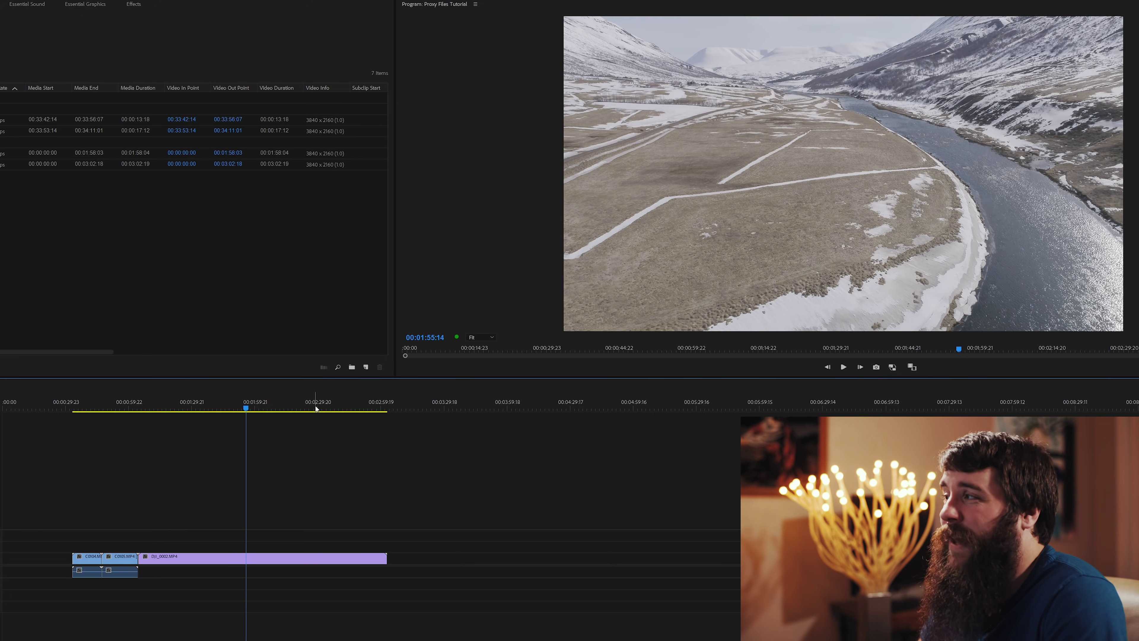
pyautogui.click(315, 409)
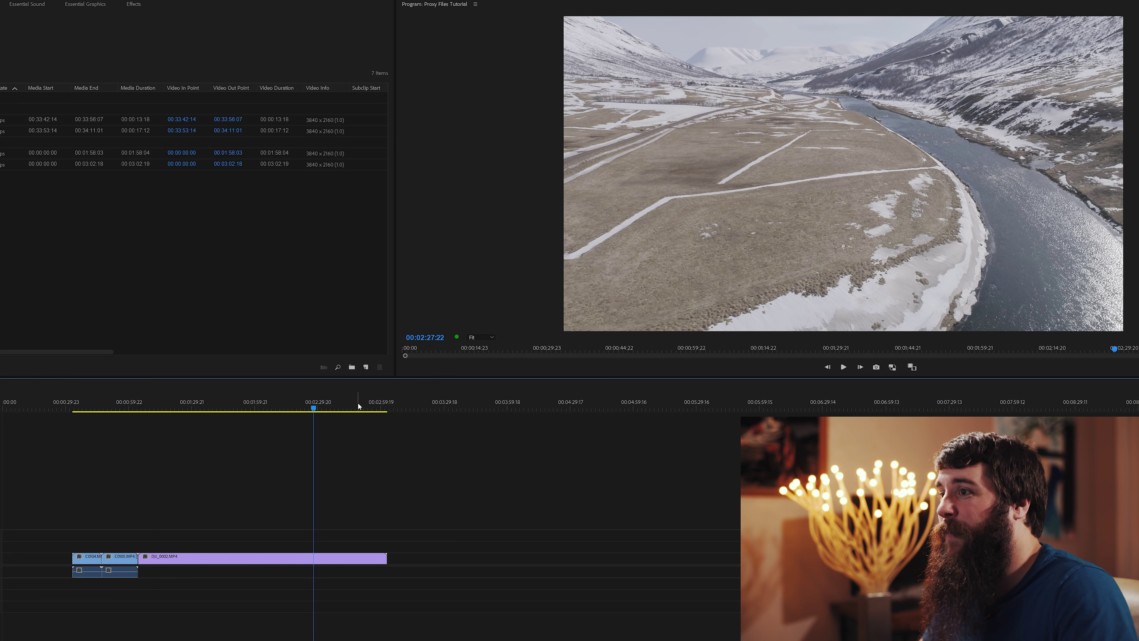
pyautogui.click(149, 406)
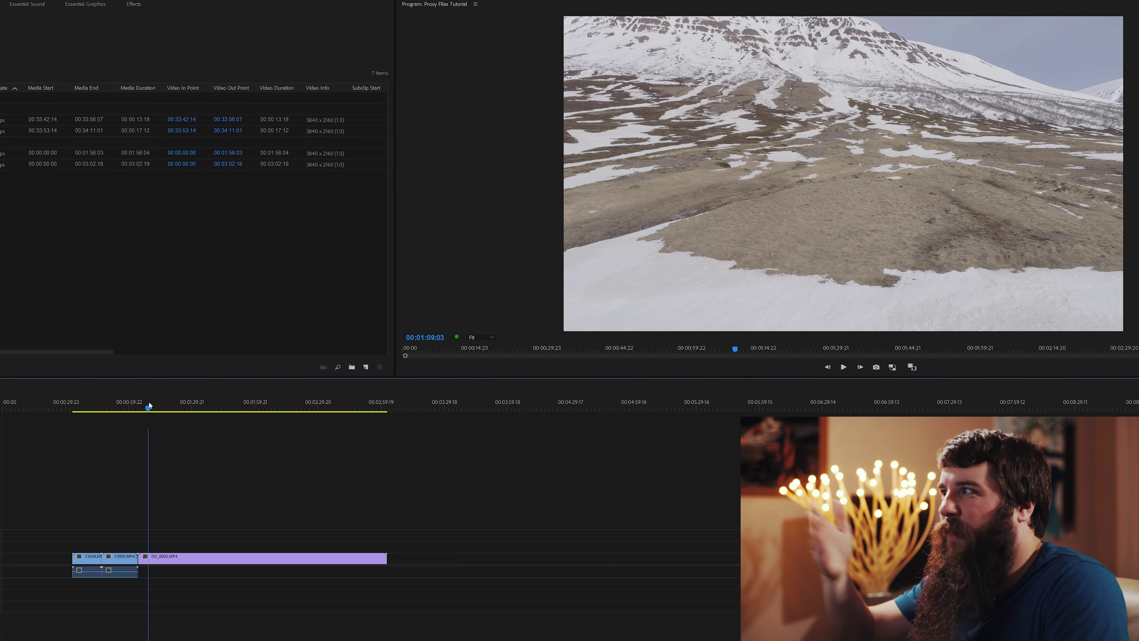
pyautogui.press('space')
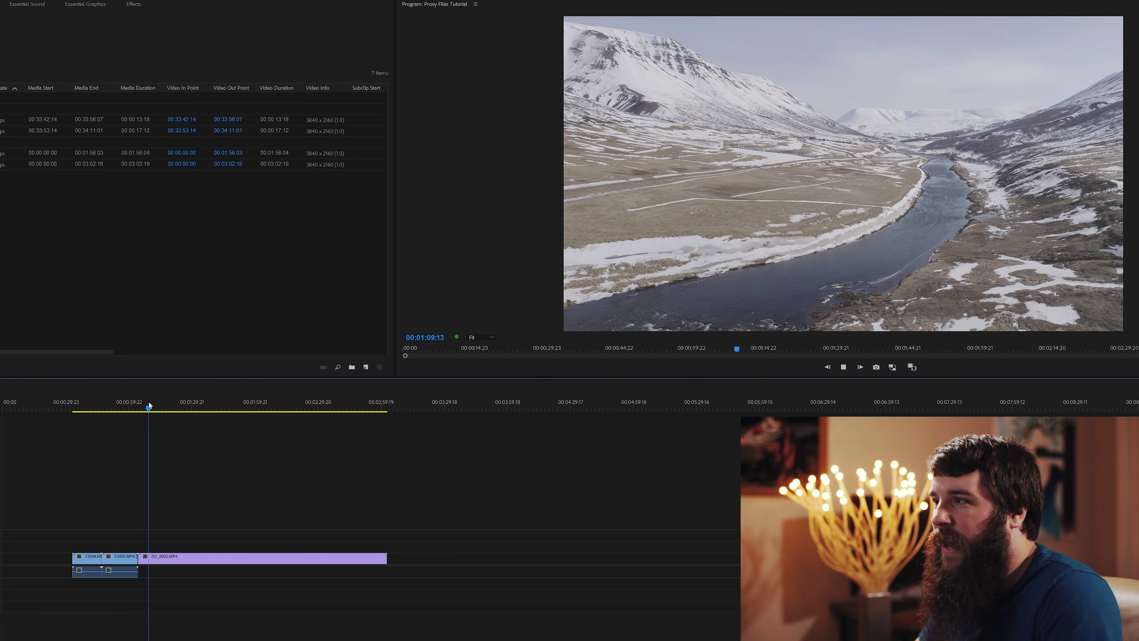
pyautogui.click(143, 406)
pyautogui.moveTo(157, 411); pyautogui.dragTo(82, 447)
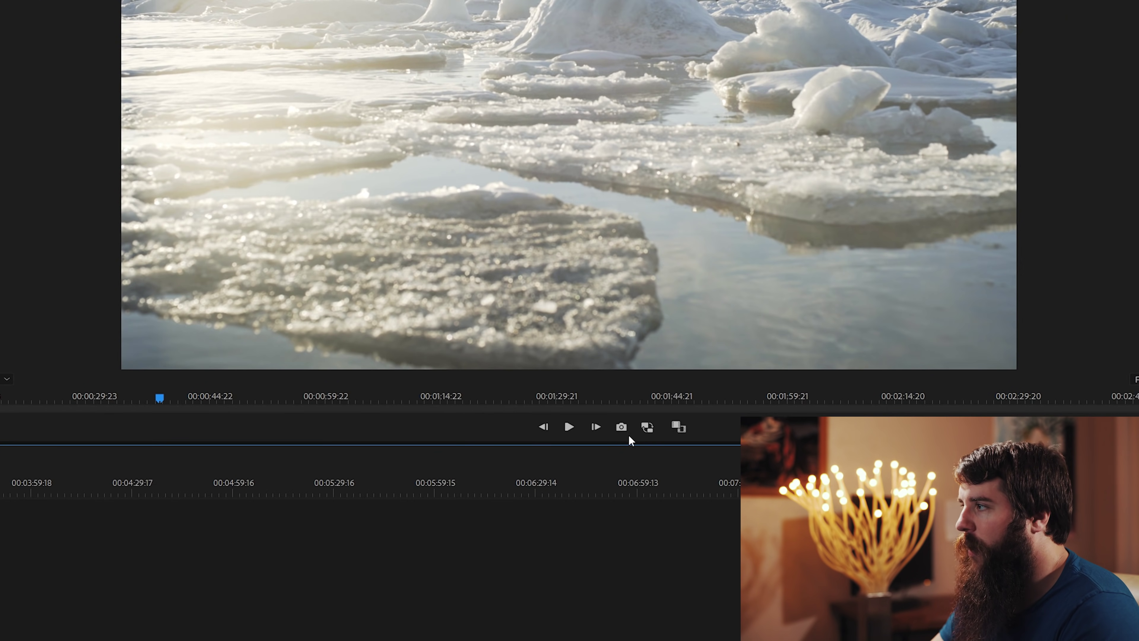
# Turn on proxy playback in the program monitor and scrub through the sequence's clips to test it
pyautogui.click(646, 429)
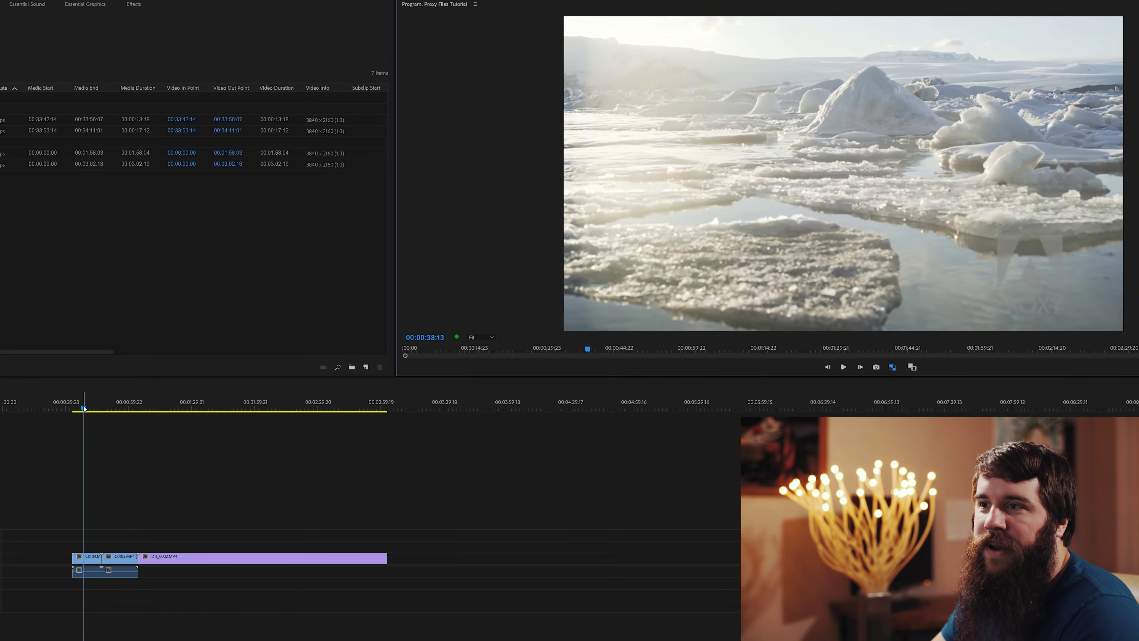
pyautogui.click(100, 410)
pyautogui.moveTo(100, 409); pyautogui.dragTo(189, 428)
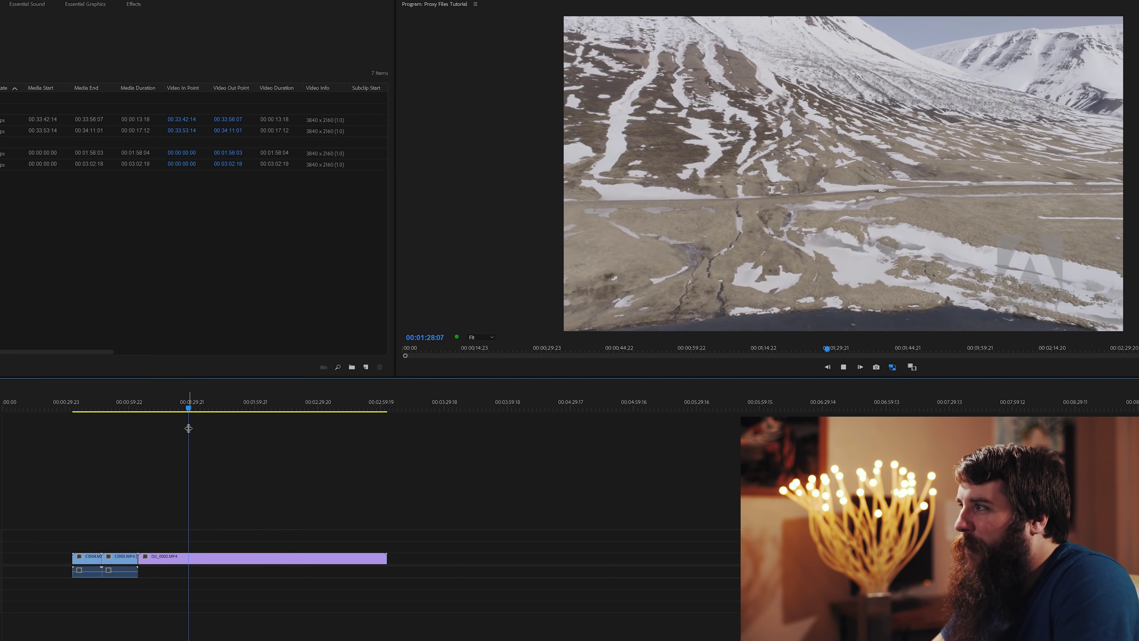
pyautogui.click(236, 403)
pyautogui.moveTo(235, 403); pyautogui.dragTo(100, 414)
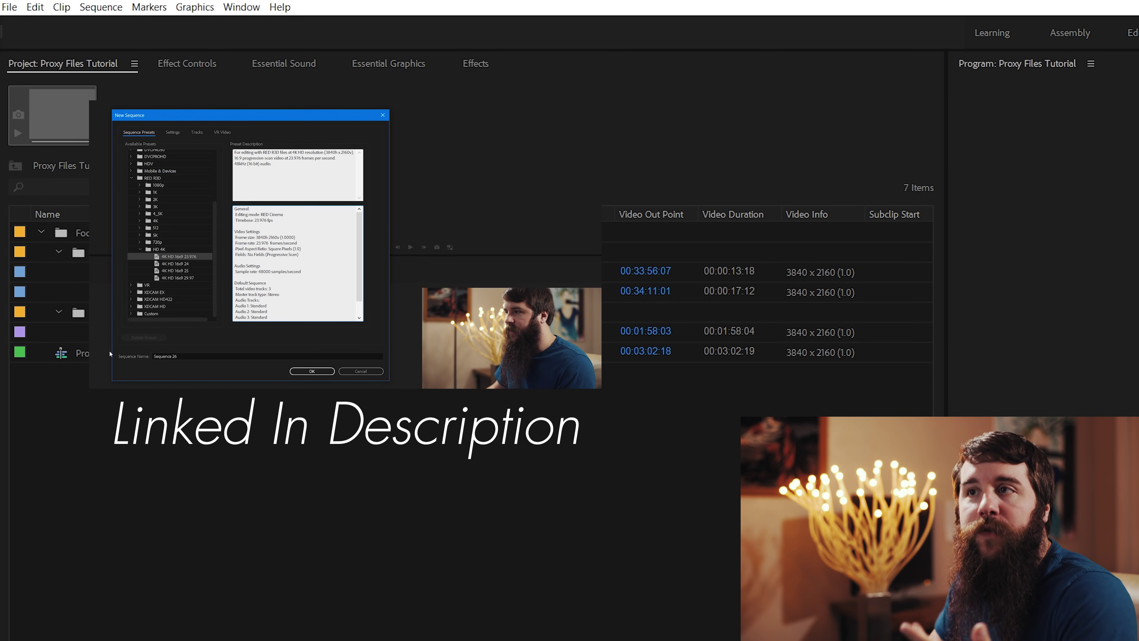
pyautogui.moveTo(189, 353); pyautogui.dragTo(128, 363)
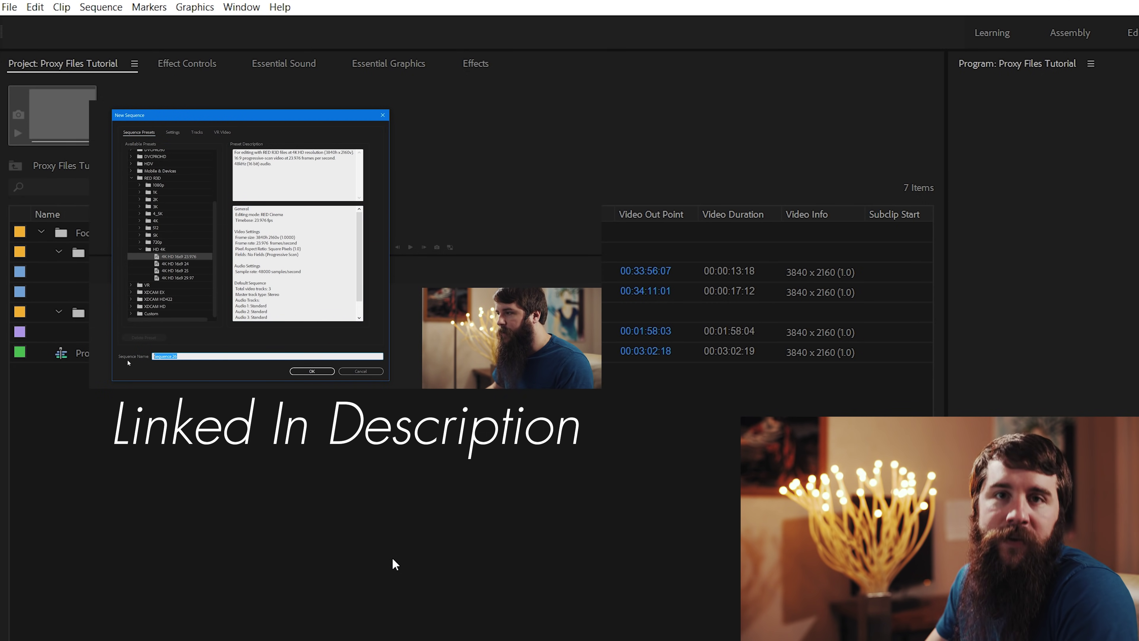
pyautogui.write('Framerate Tutorial')
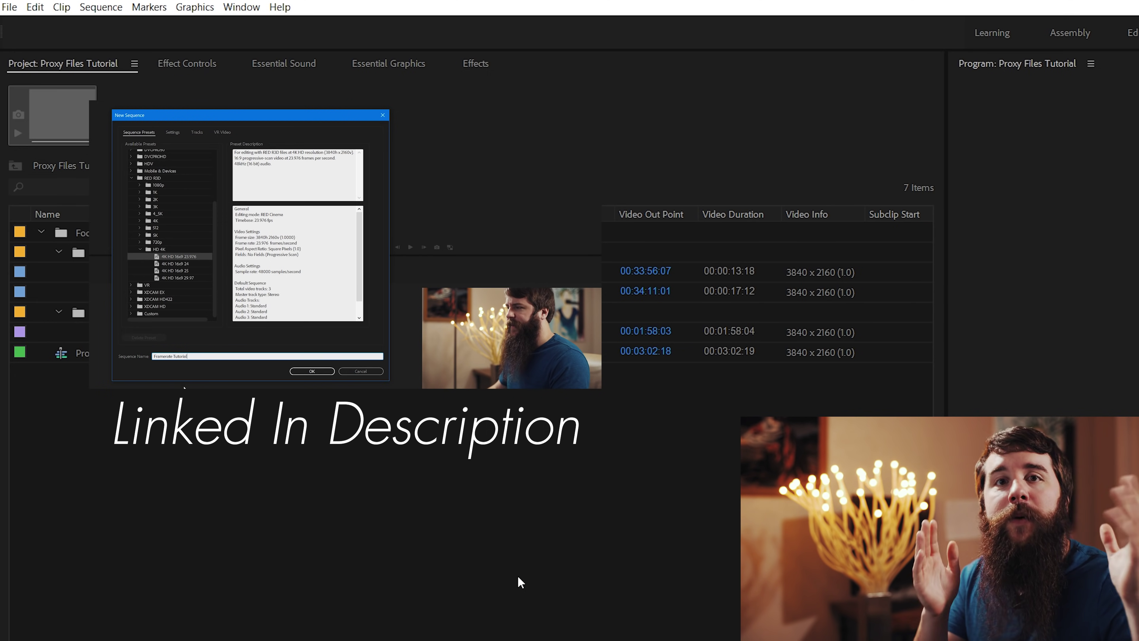
pyautogui.click(324, 371)
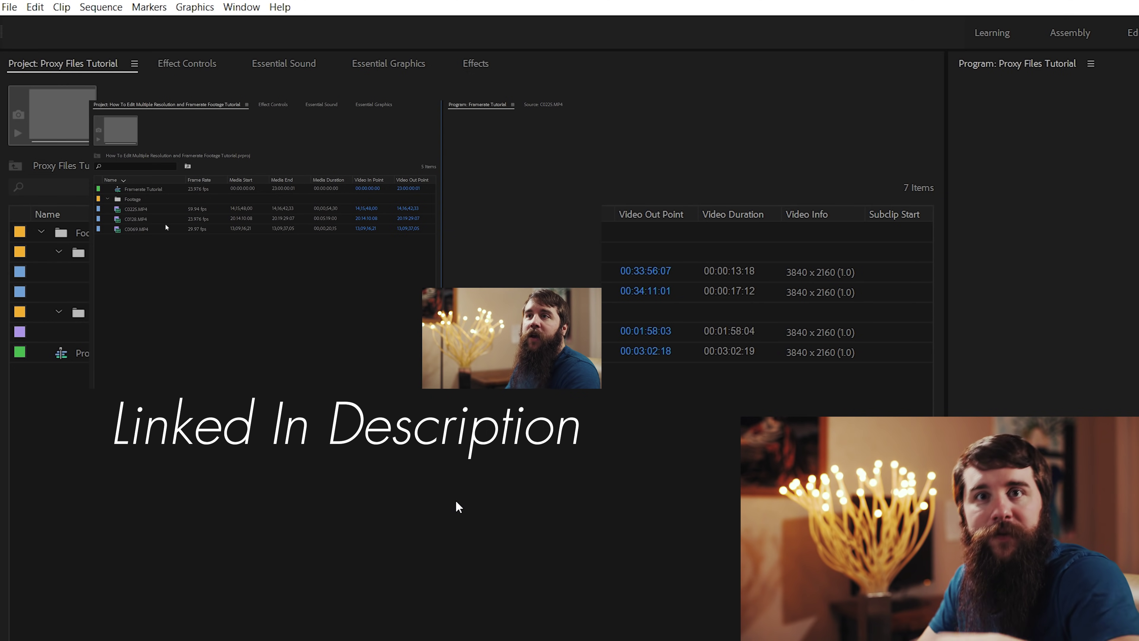
pyautogui.click(197, 218)
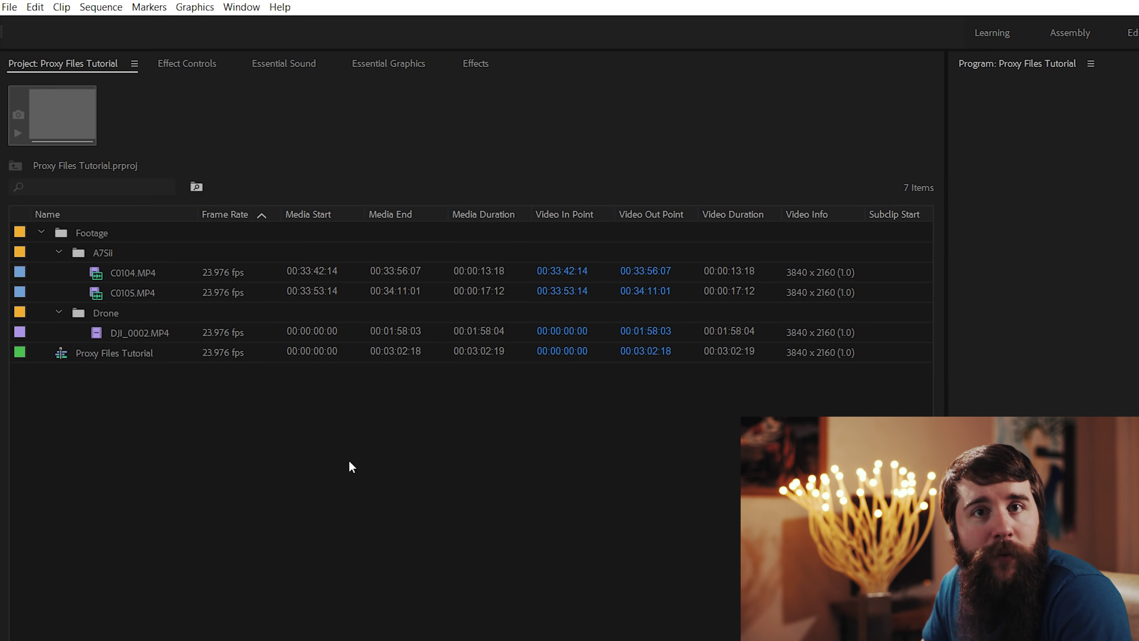
# Review the available QuickTime presets in the Create Proxies dialog for clip C0104.MP4 and cancel without creating proxies
pyautogui.click(111, 275)
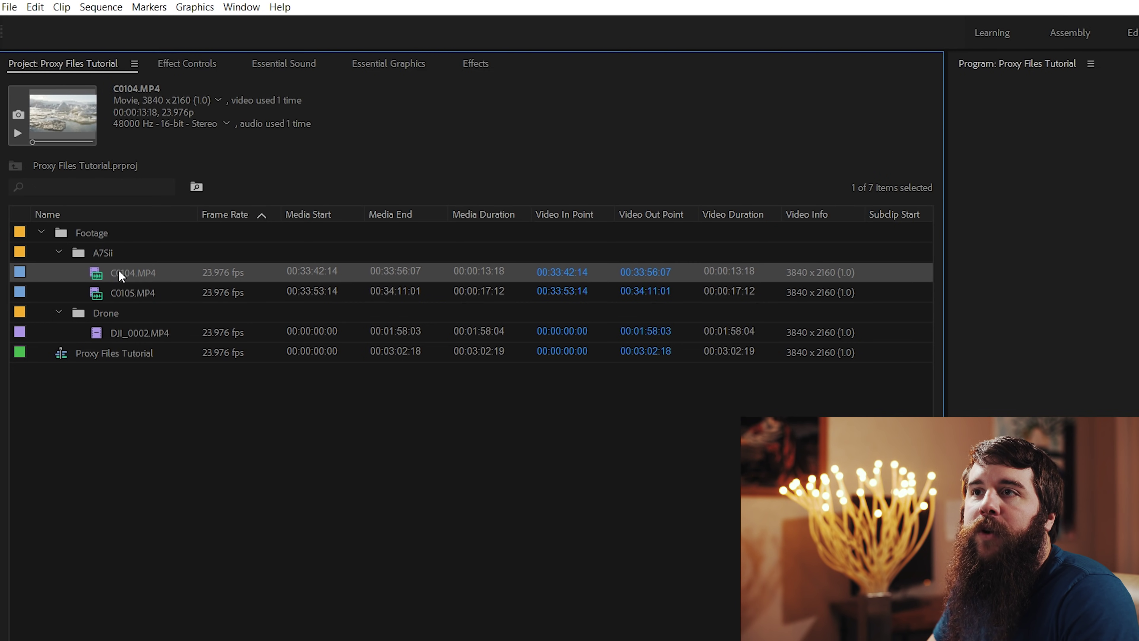
pyautogui.rightClick(125, 271)
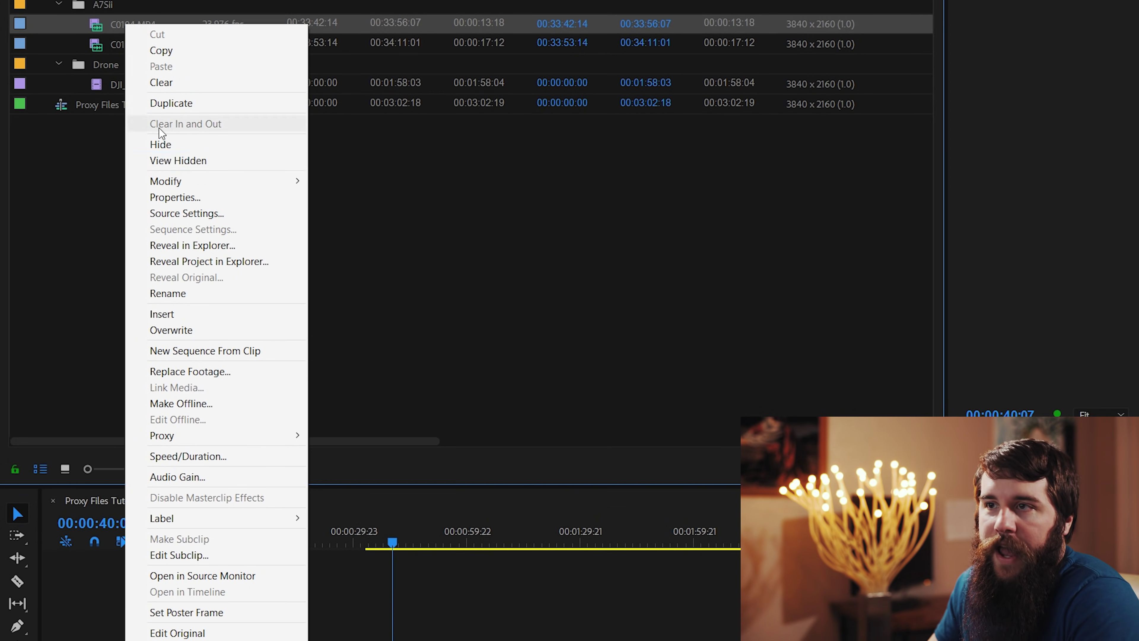
pyautogui.moveTo(259, 437)
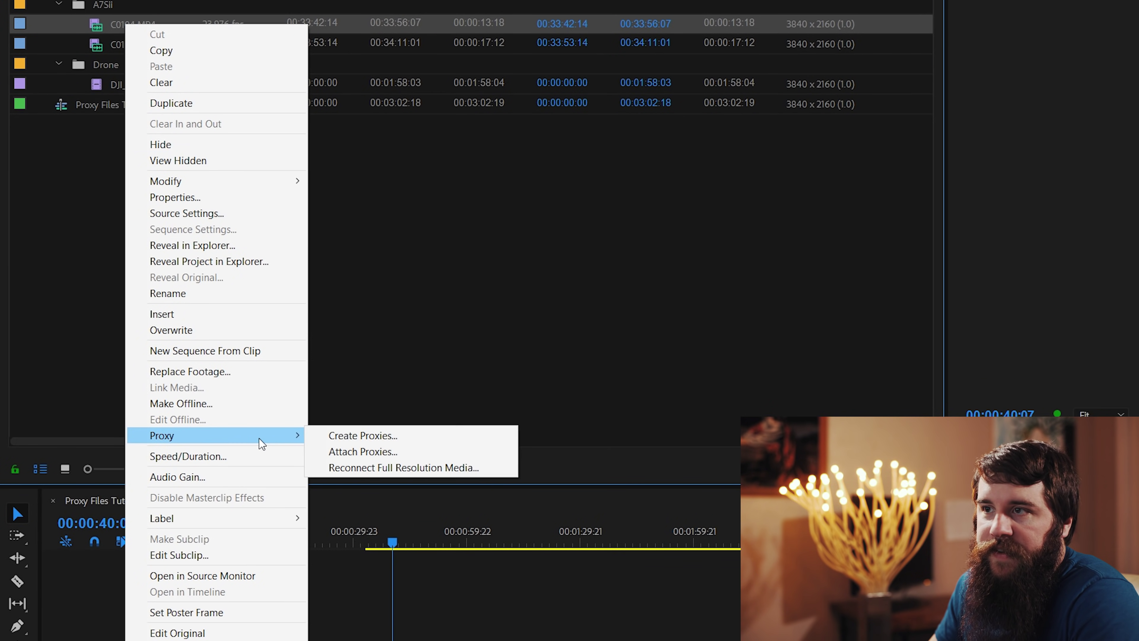
pyautogui.click(342, 436)
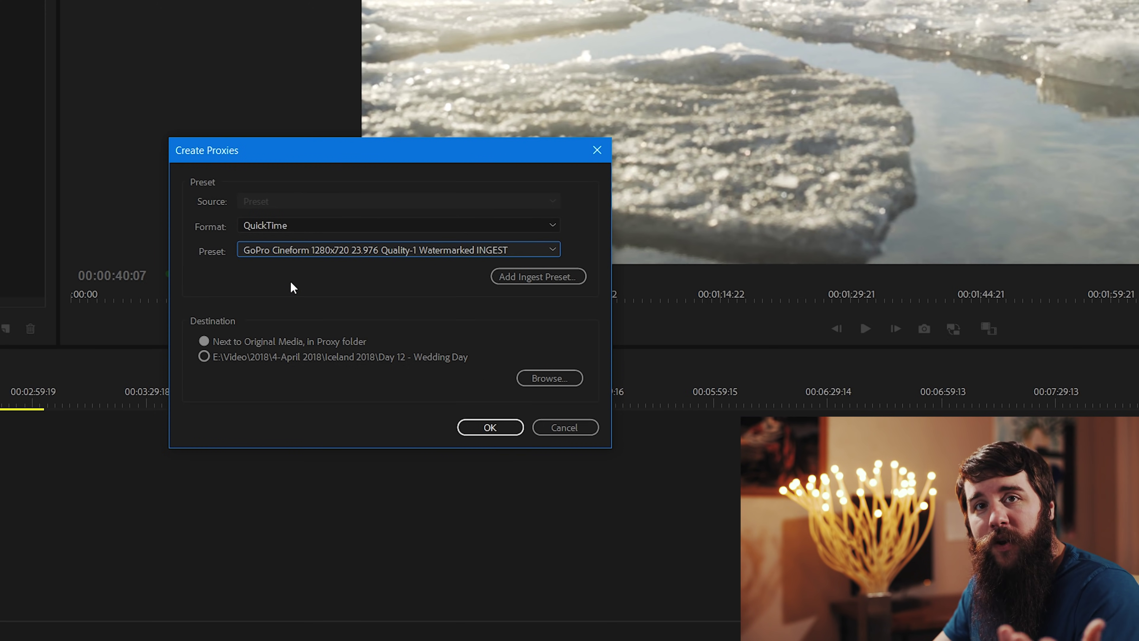
pyautogui.click(340, 255)
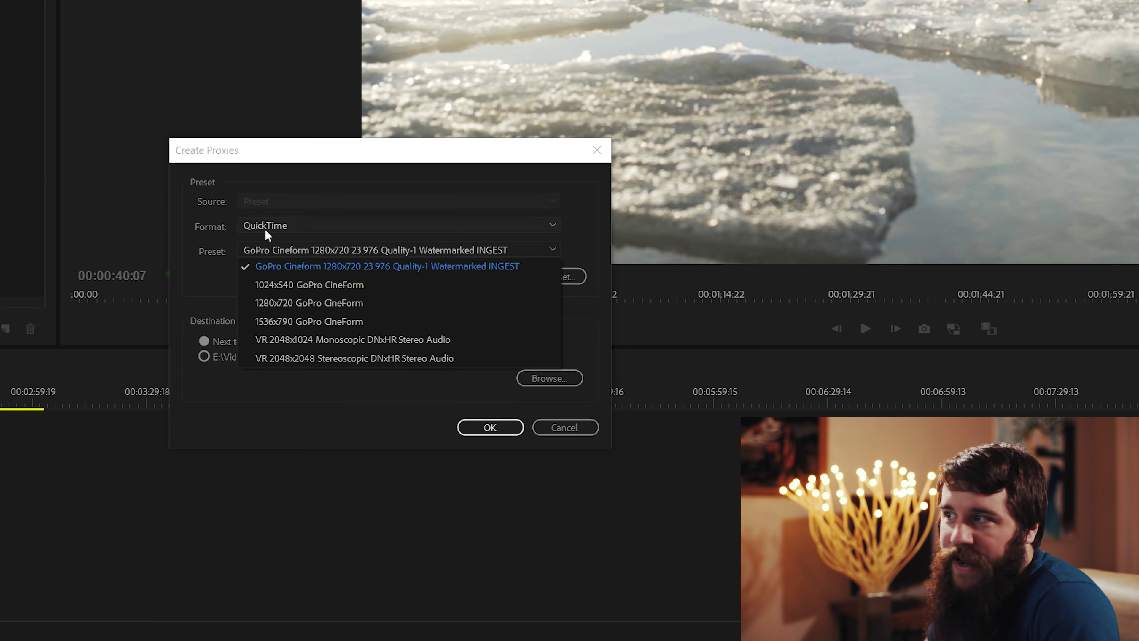
pyautogui.click(205, 278)
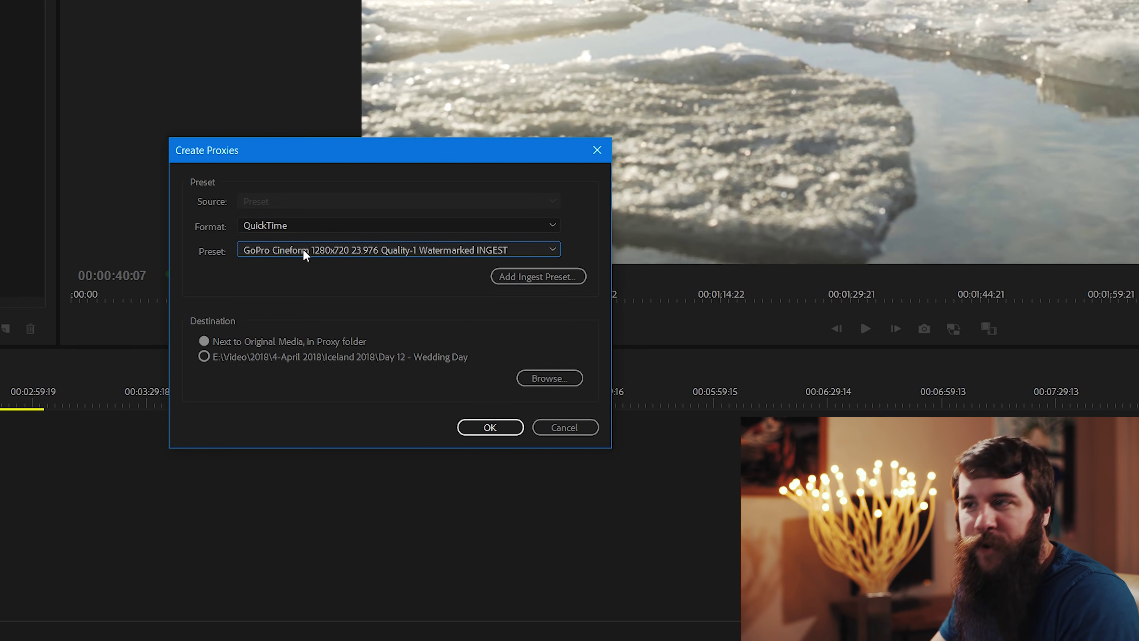
pyautogui.click(572, 429)
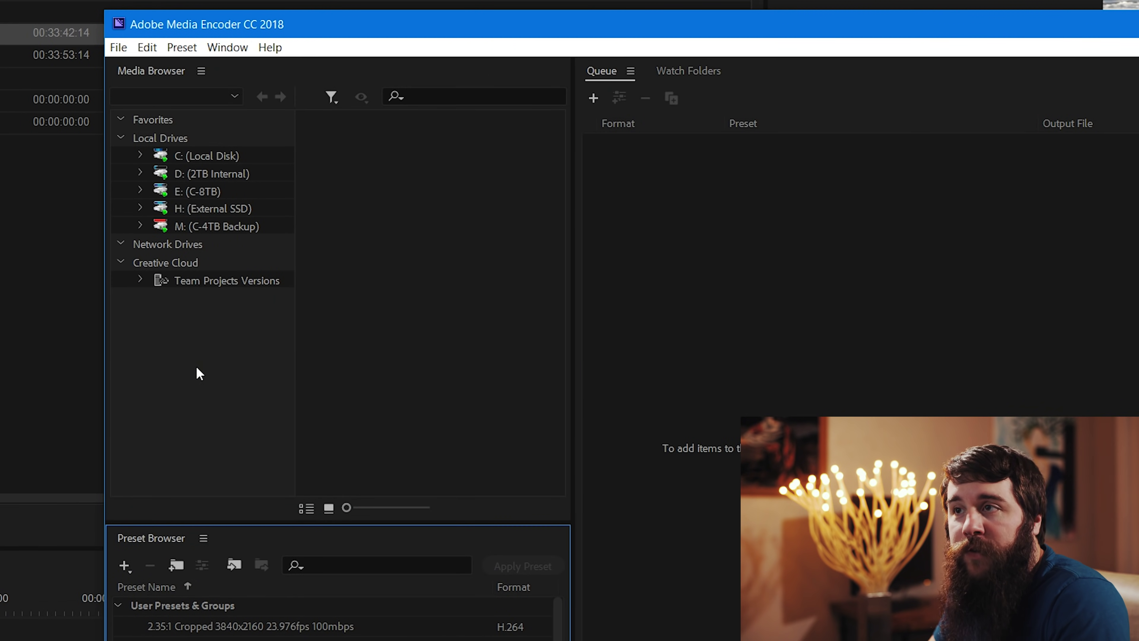
# Switch to Adobe Media Encoder and start a new encoding preset from the Preset Browser, using the QuickTime format
pyautogui.click(227, 47)
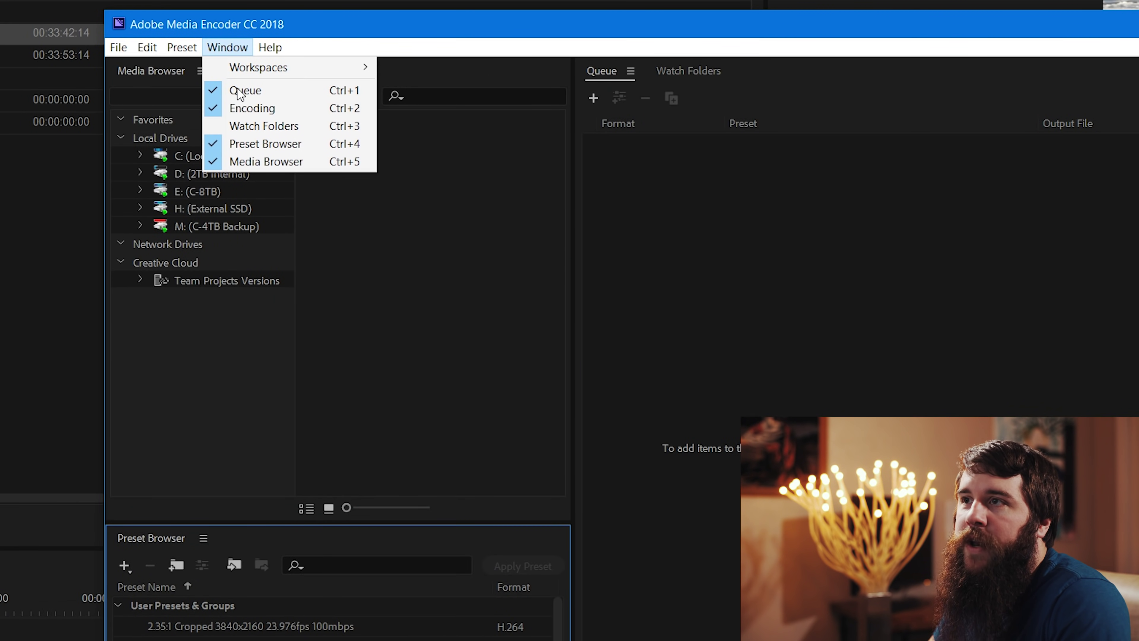
pyautogui.click(274, 144)
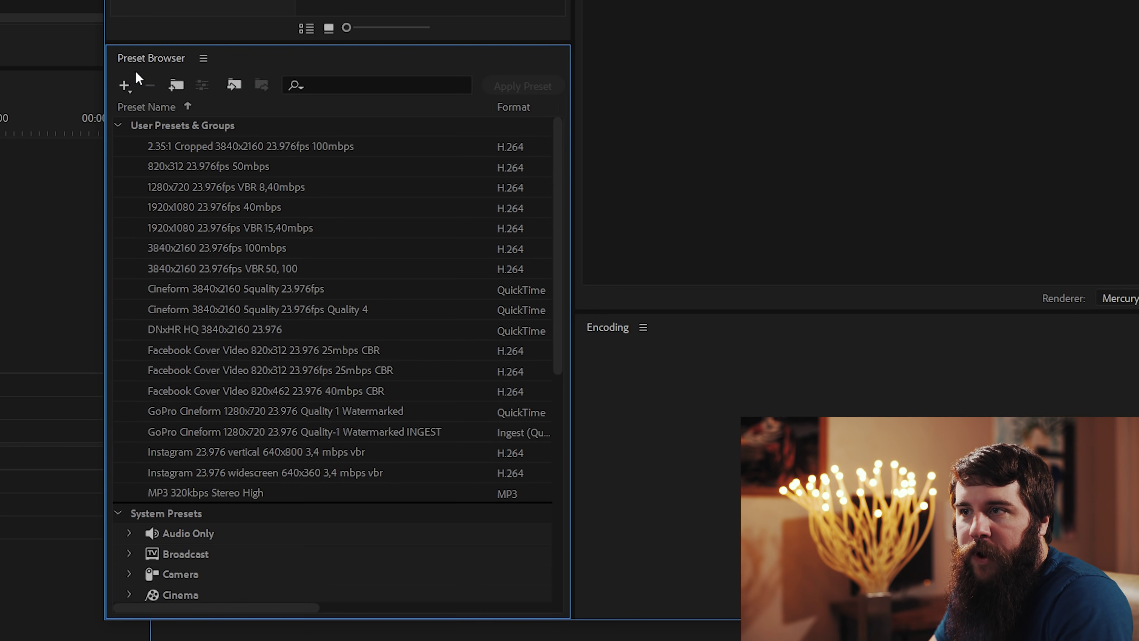
pyautogui.click(127, 91)
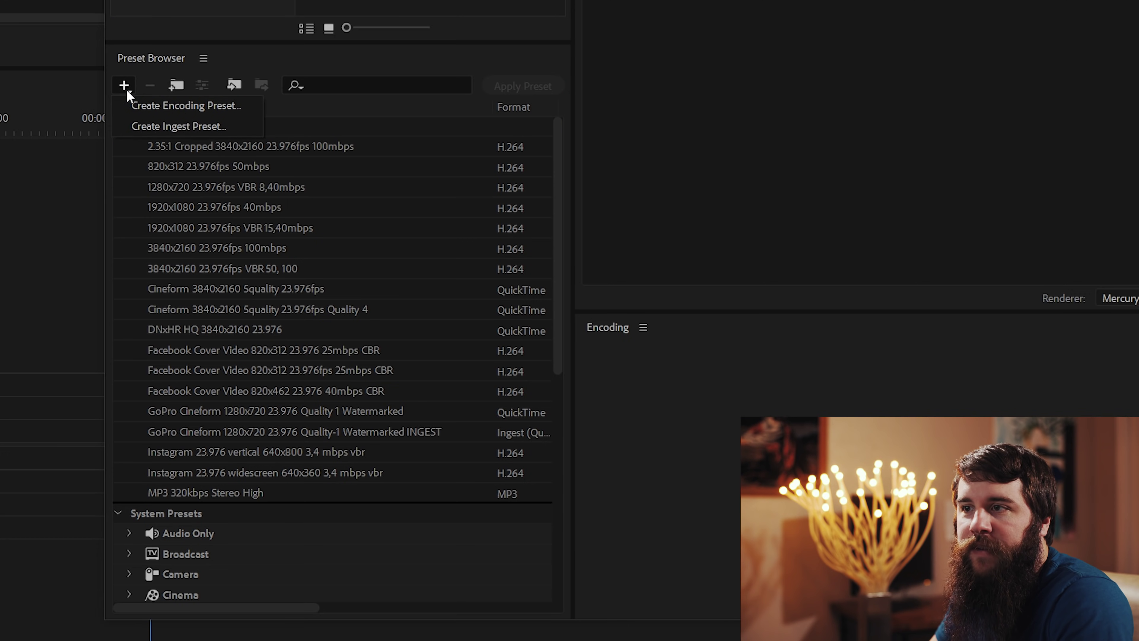
pyautogui.click(151, 102)
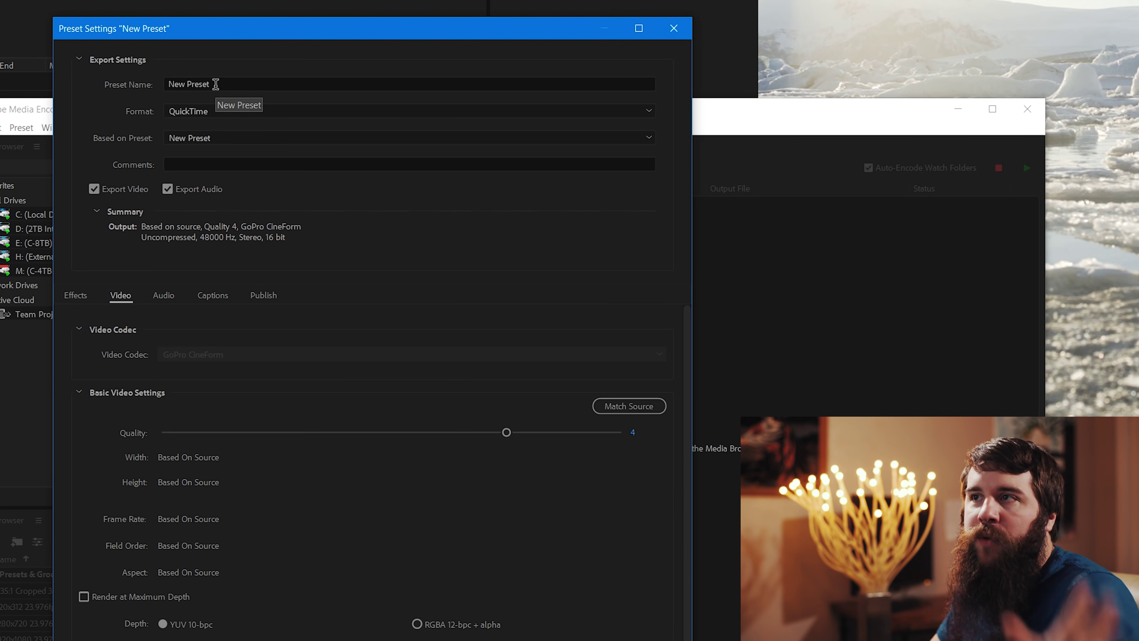
pyautogui.click(238, 116)
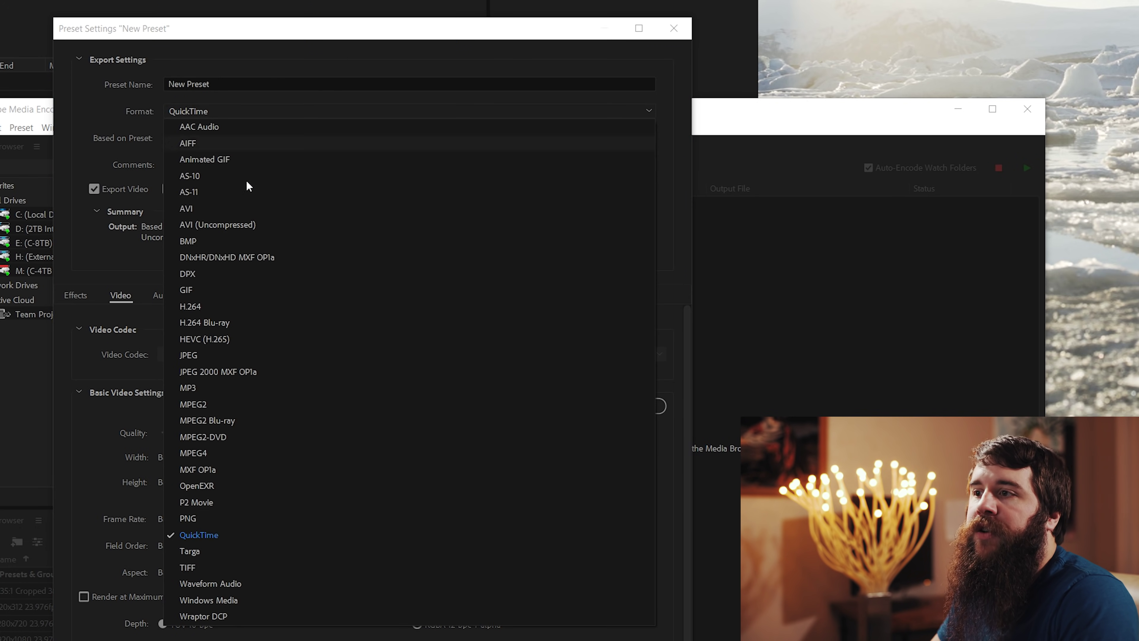
pyautogui.click(220, 537)
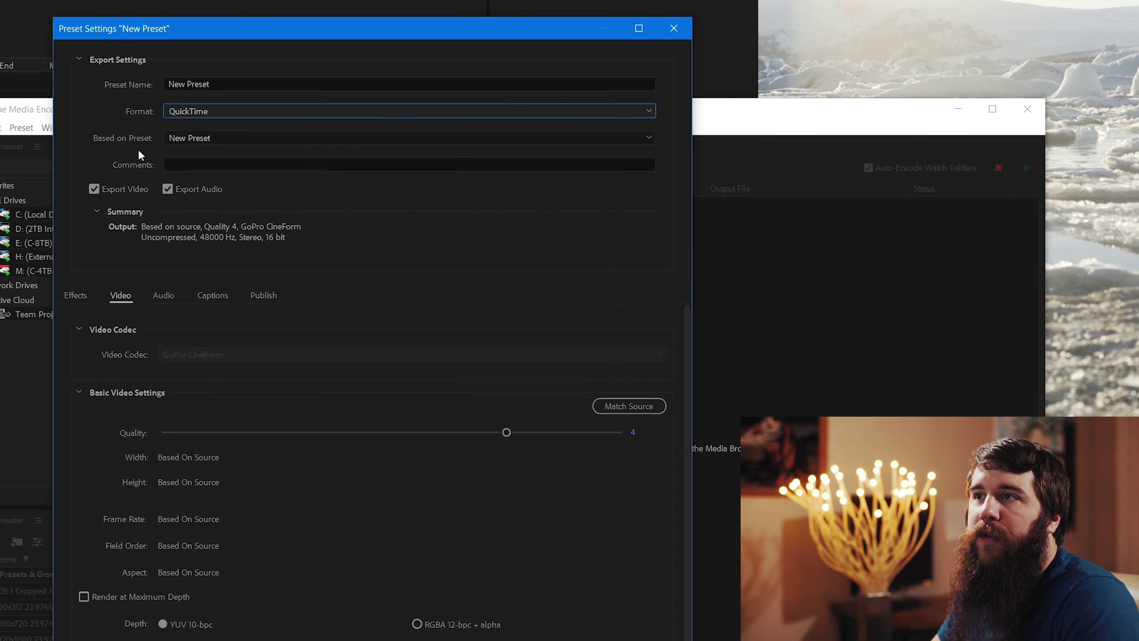
# Base the new QuickTime encoding preset on the GoPro CineForm YUV 10-bit preset
pyautogui.click(243, 144)
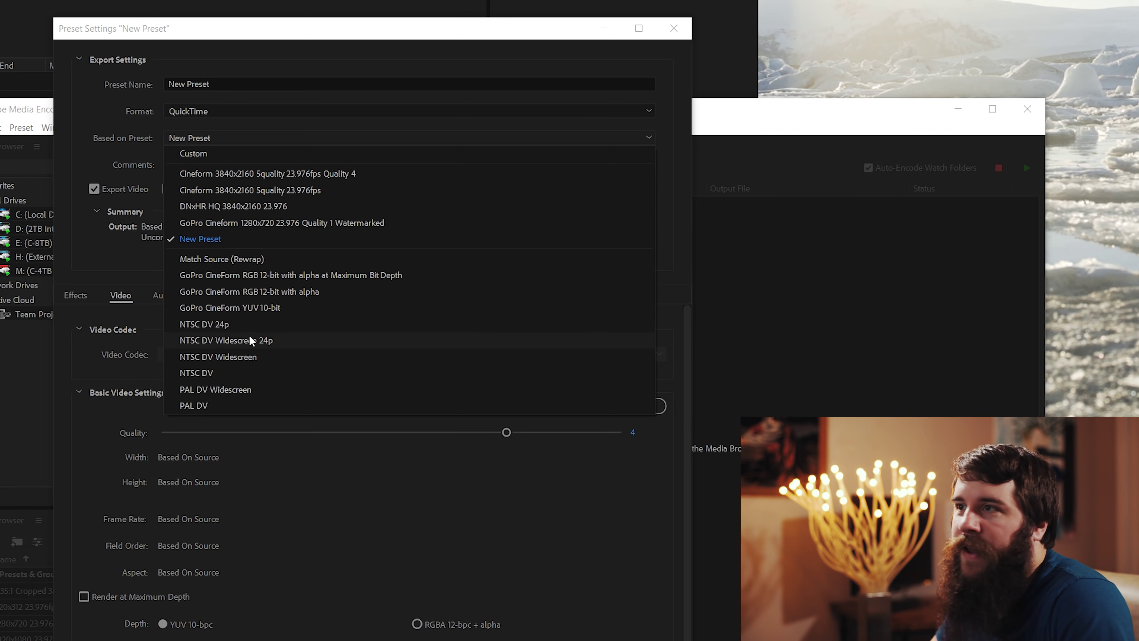
pyautogui.click(252, 324)
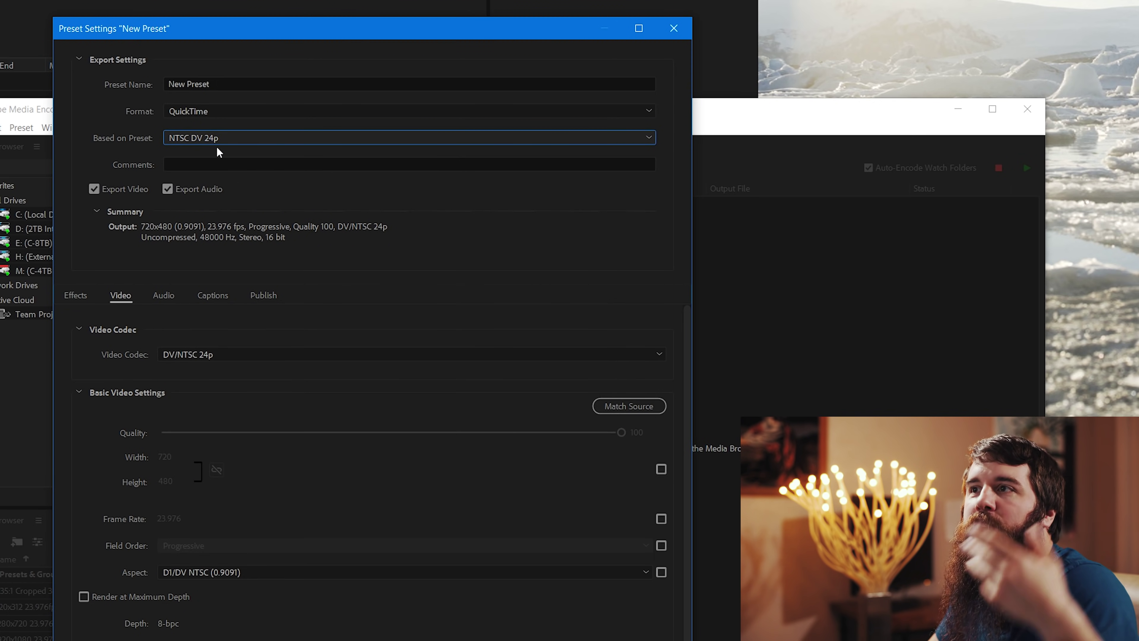
pyautogui.click(226, 139)
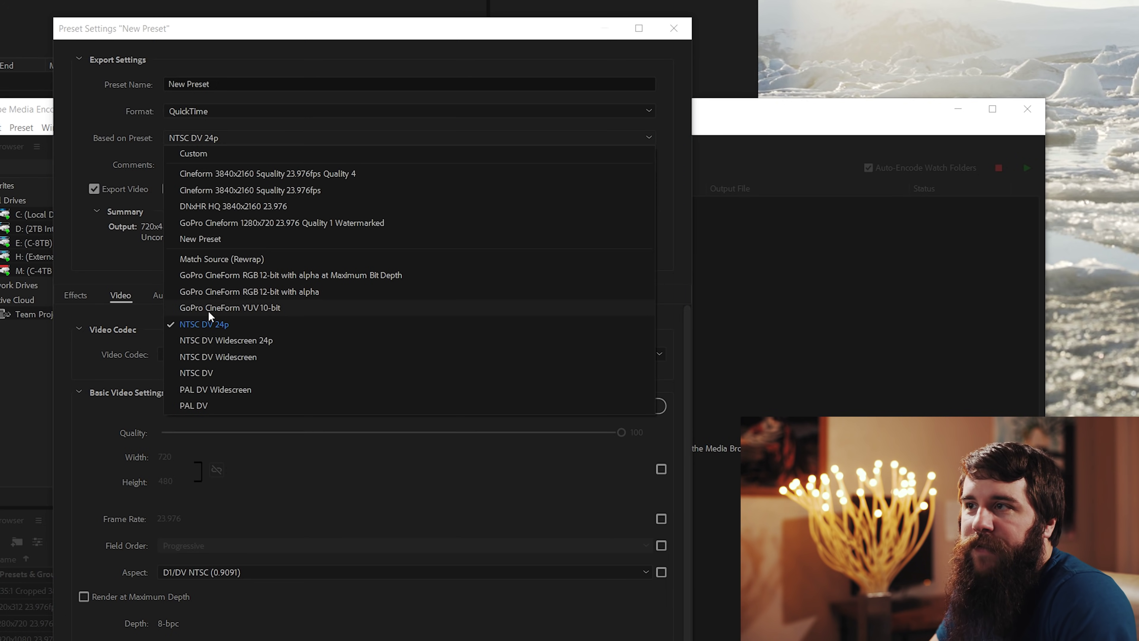
pyautogui.click(259, 309)
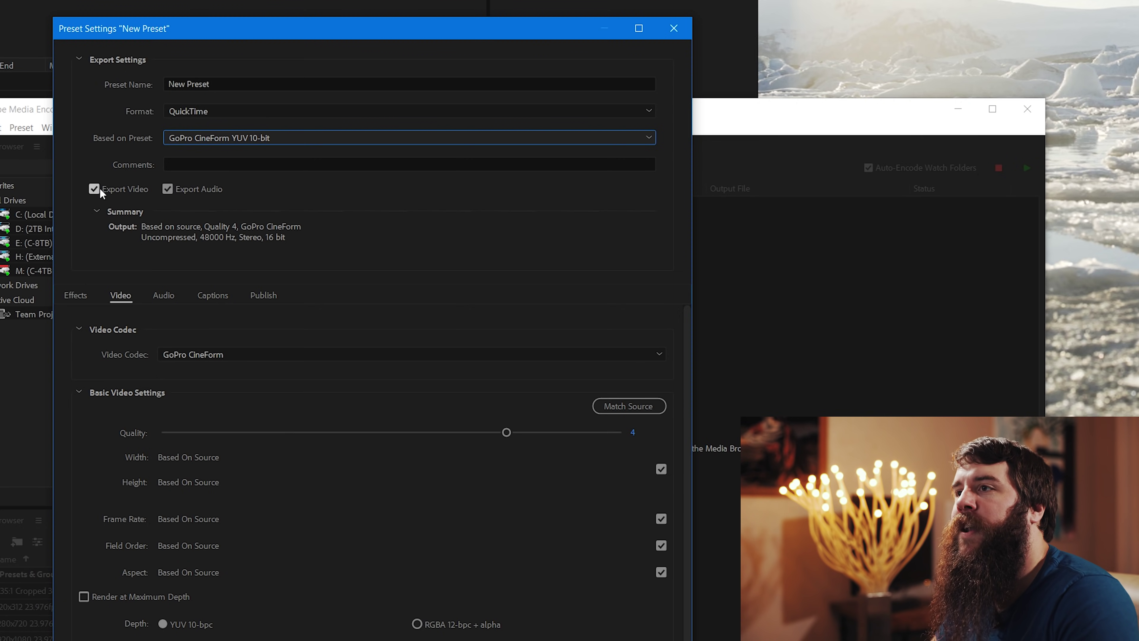
# Review the available video codecs for the preset and select GoPro CineForm
pyautogui.click(126, 47)
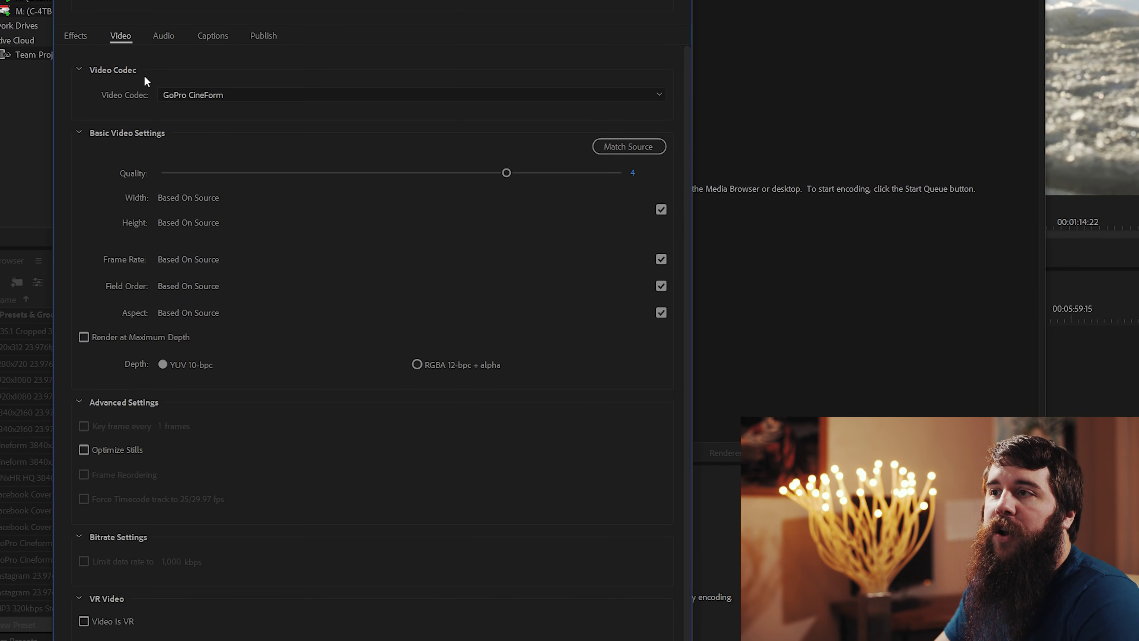
pyautogui.click(254, 96)
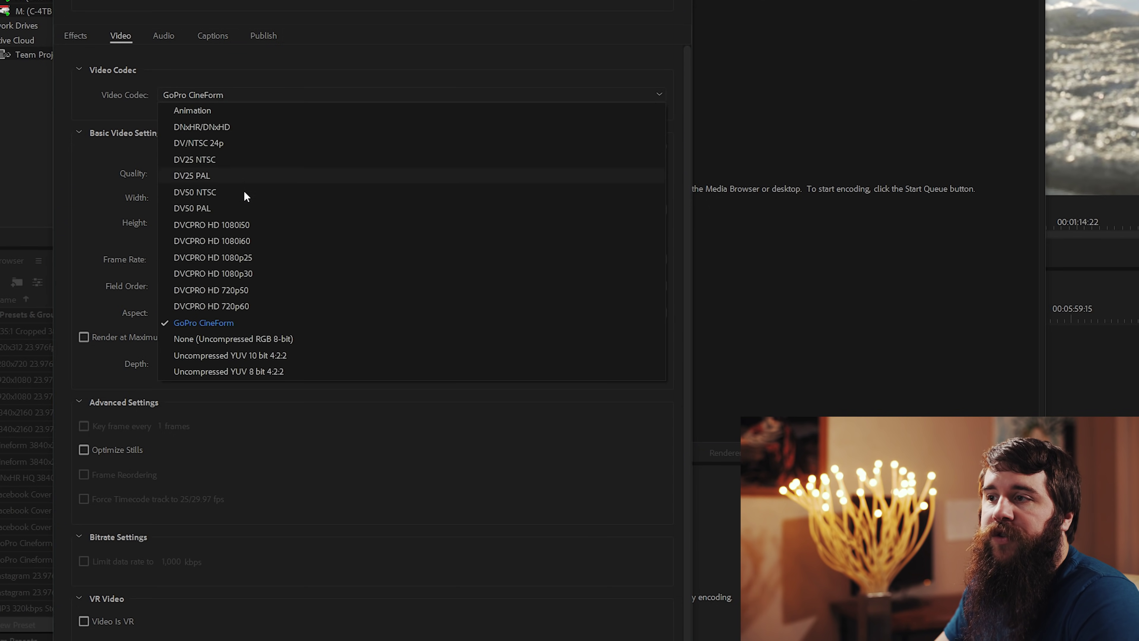
pyautogui.click(223, 322)
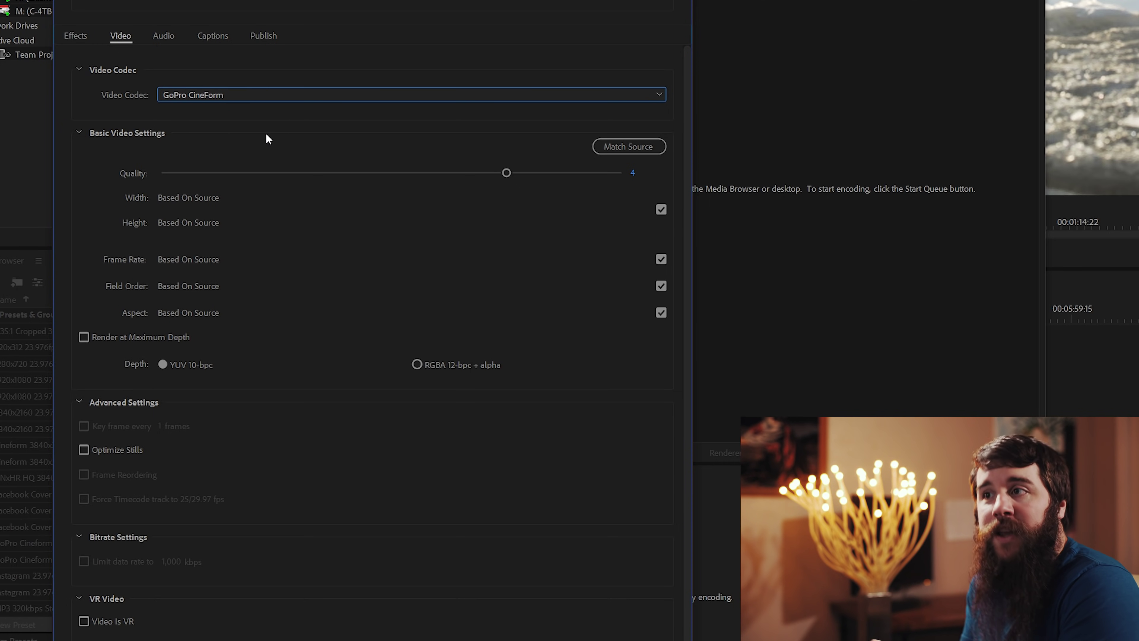
pyautogui.click(299, 95)
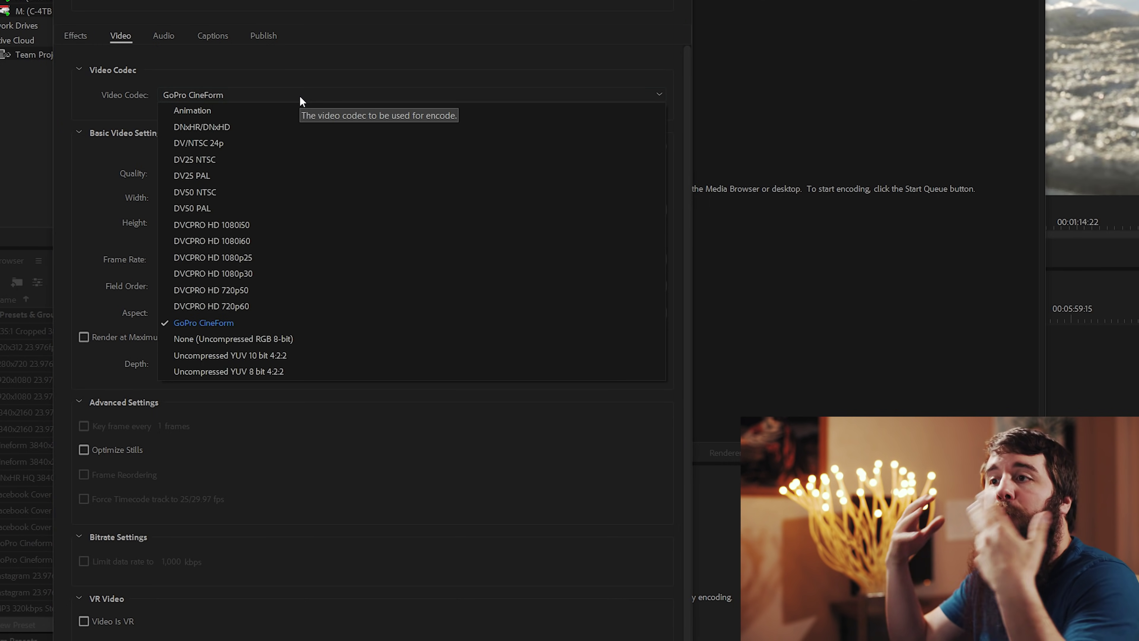
pyautogui.click(295, 77)
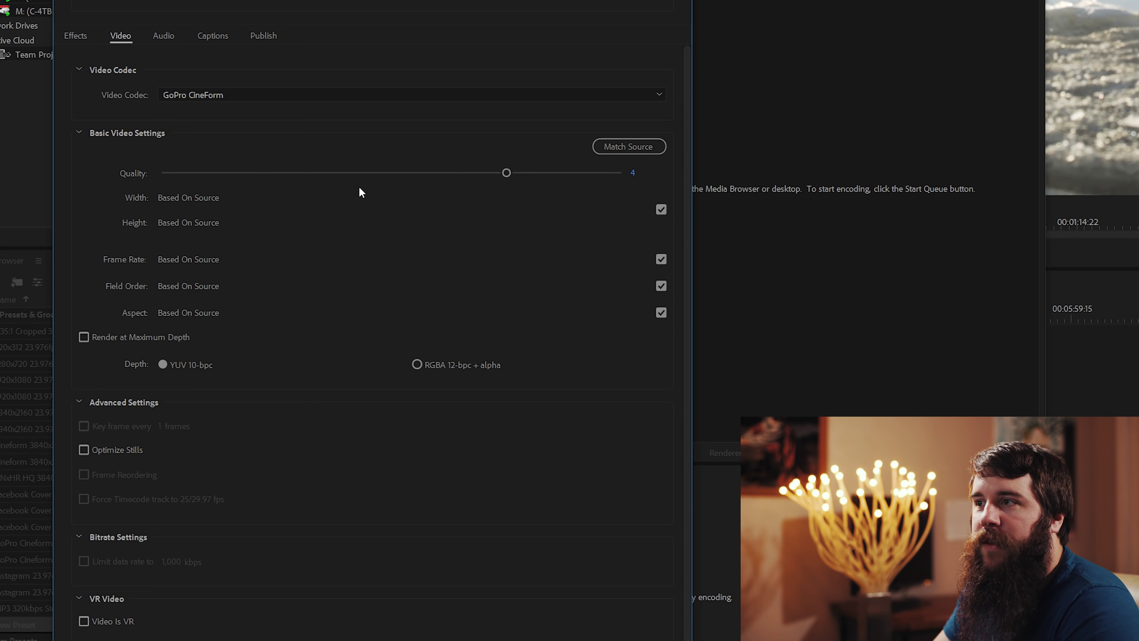
# Set the video quality to 1 and replace the source-based frame size with 1280 x 720
pyautogui.moveTo(506, 174); pyautogui.dragTo(162, 175)
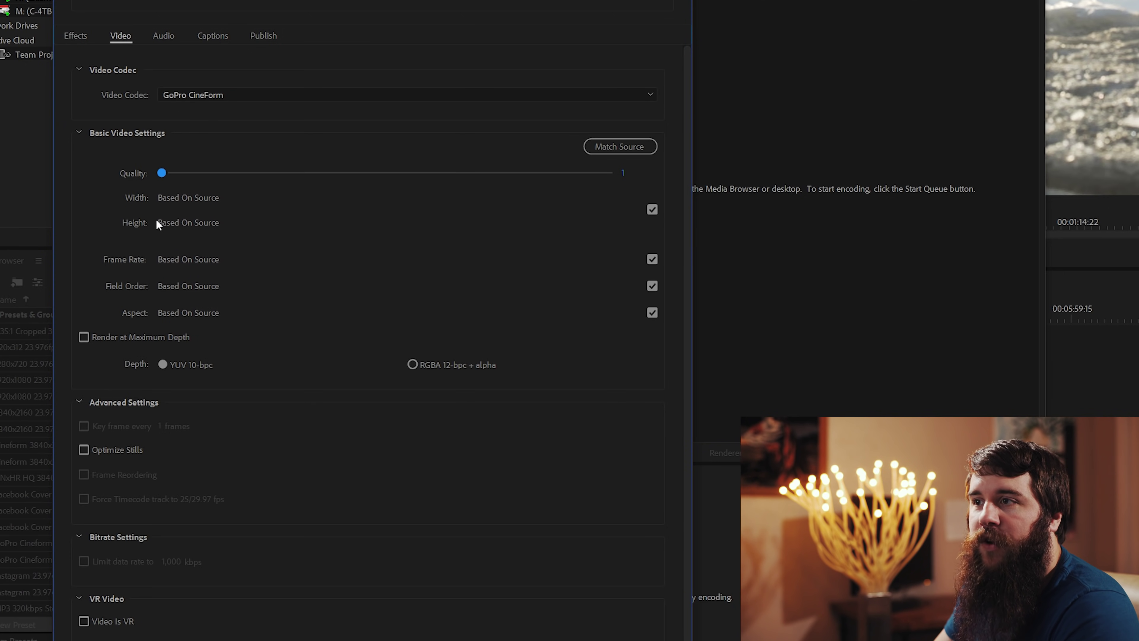
pyautogui.click(652, 209)
pyautogui.click(164, 198)
pyautogui.write('1280')
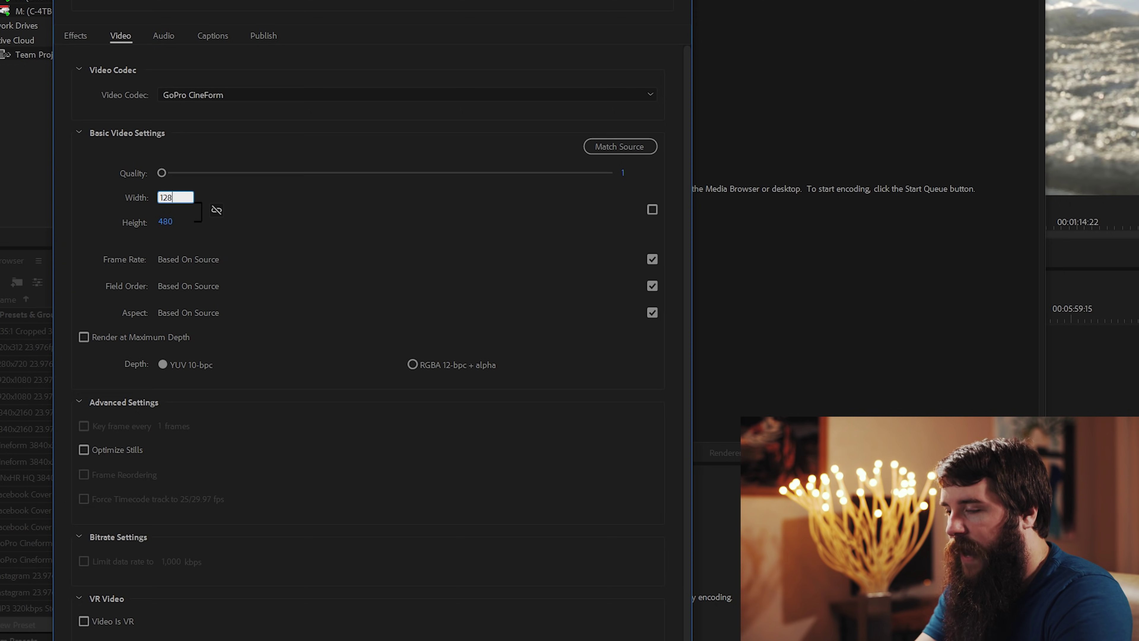
pyautogui.click(164, 222)
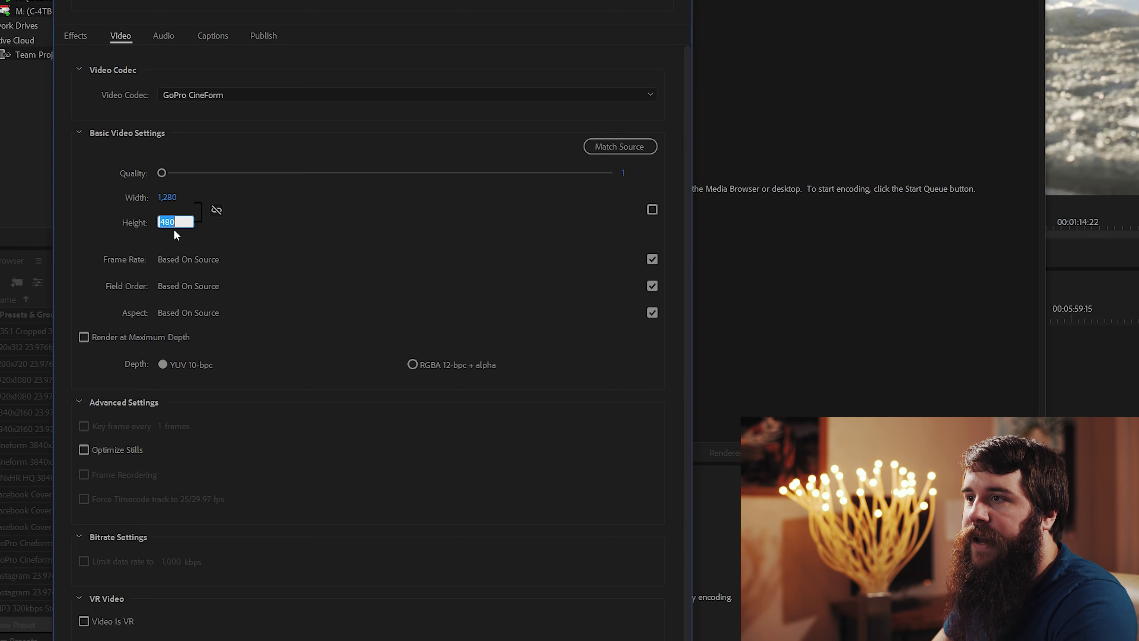
pyautogui.write('720')
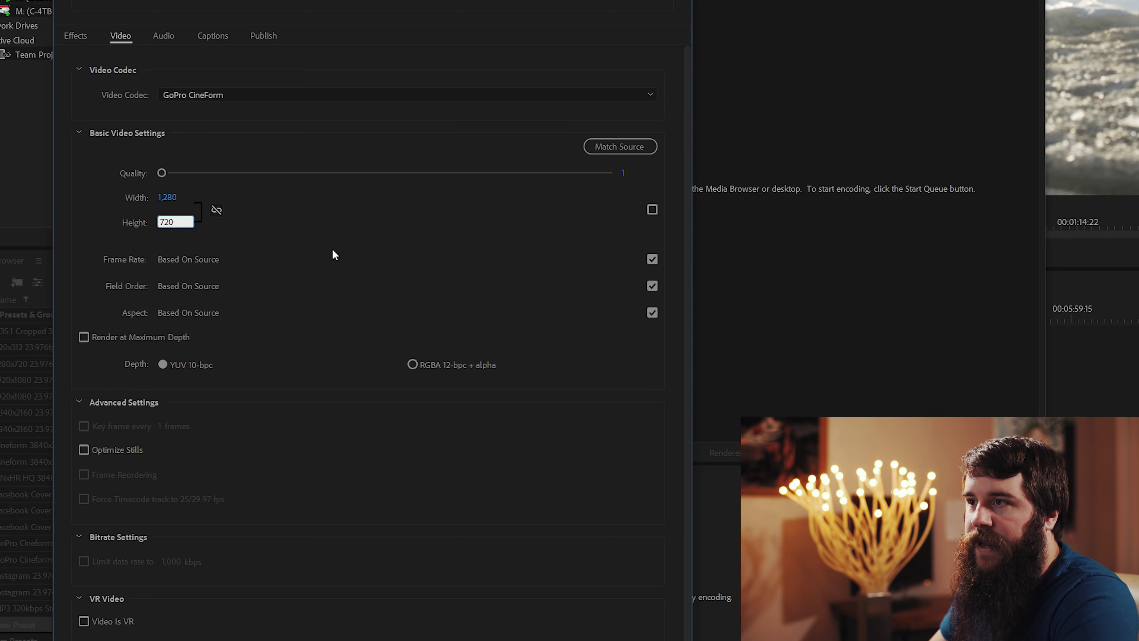
pyautogui.press('Tab')
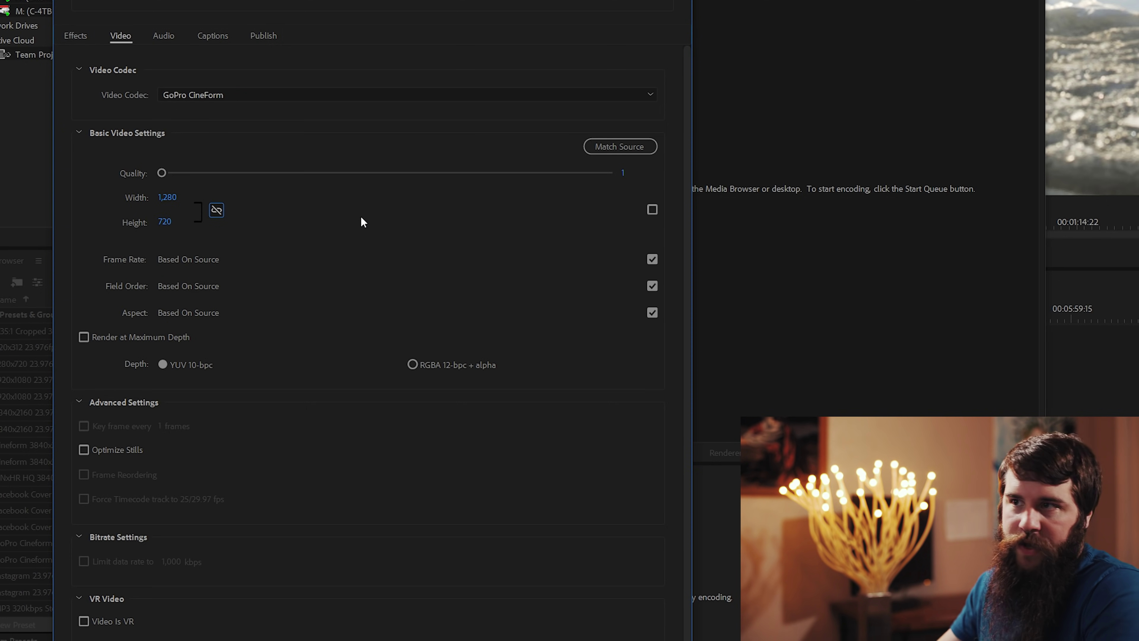
pyautogui.click(275, 222)
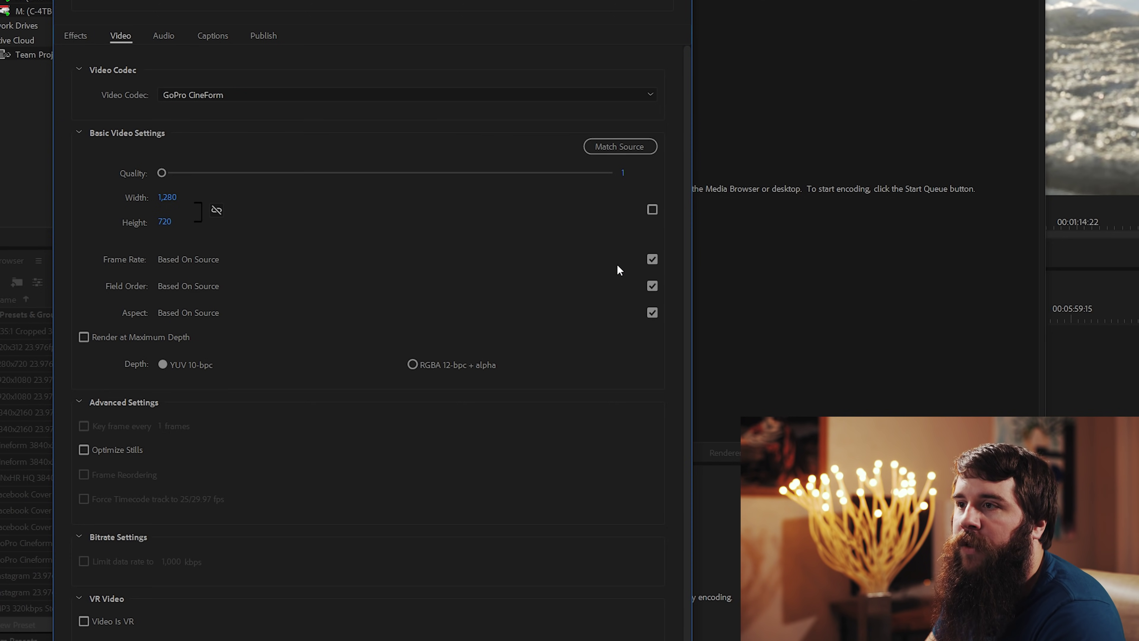
# Stop basing frame rate, field order and aspect on the source, and set the frame rate to 23.976
pyautogui.click(653, 259)
pyautogui.click(653, 286)
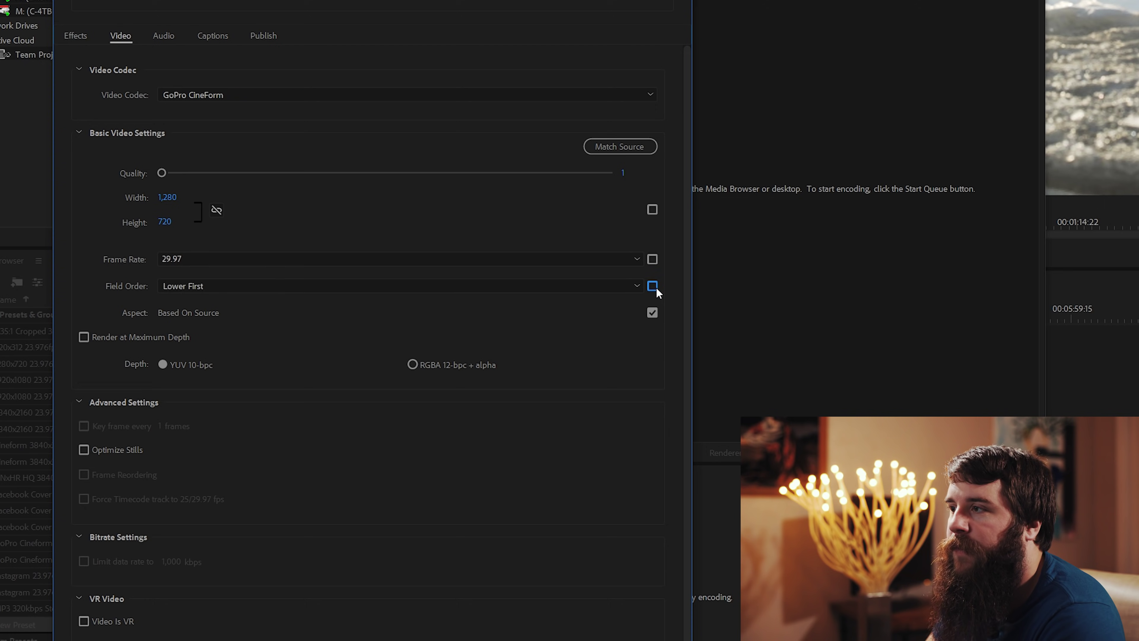
pyautogui.click(653, 313)
pyautogui.click(198, 259)
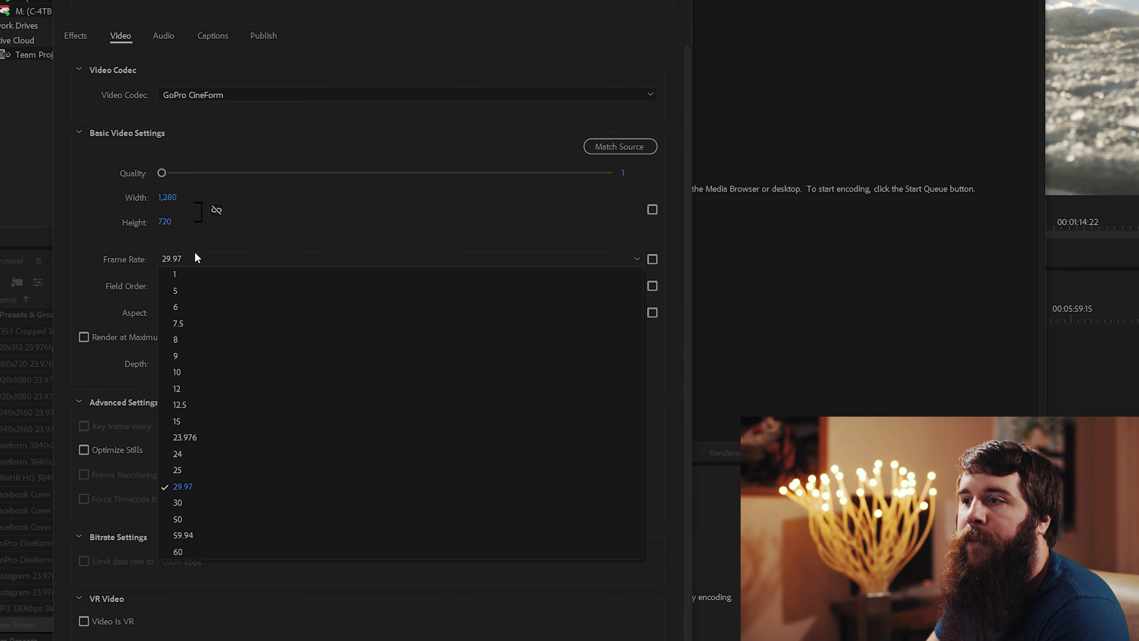
pyautogui.click(204, 440)
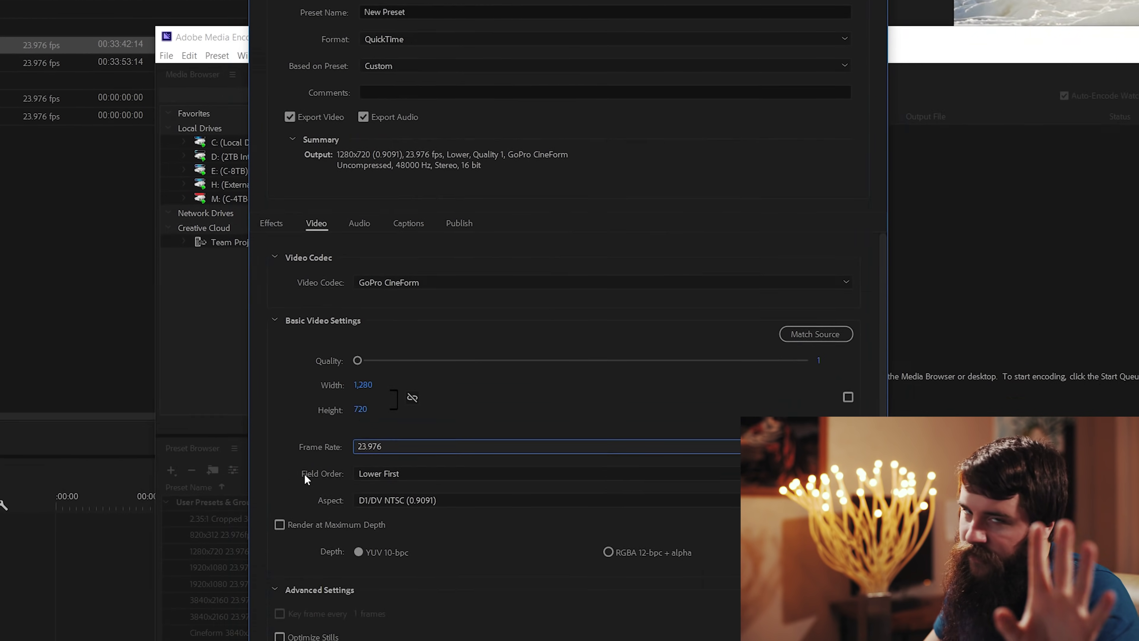
# Set the preset's field order to Progressive and its pixel aspect to Square Pixels (1.0)
pyautogui.click(424, 474)
pyautogui.click(223, 304)
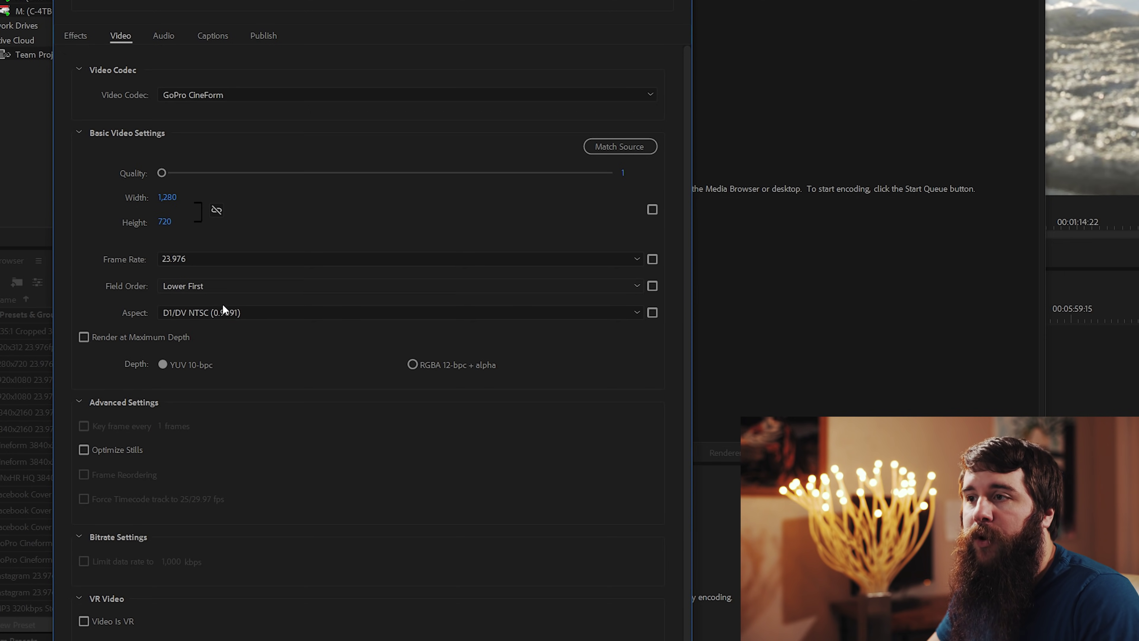
pyautogui.click(209, 314)
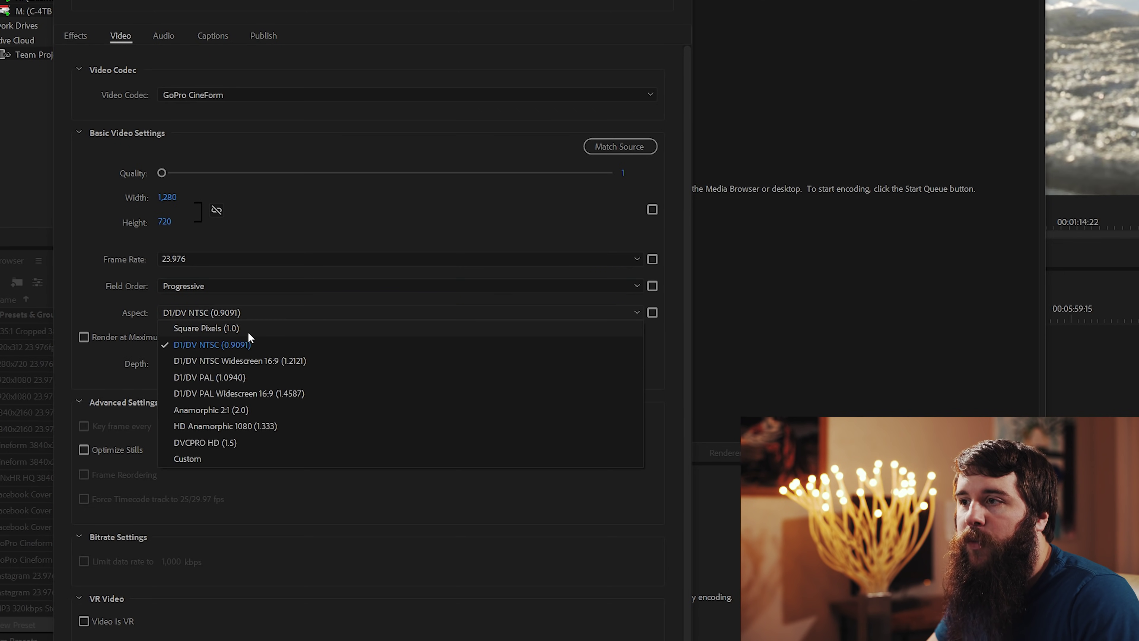
pyautogui.click(234, 329)
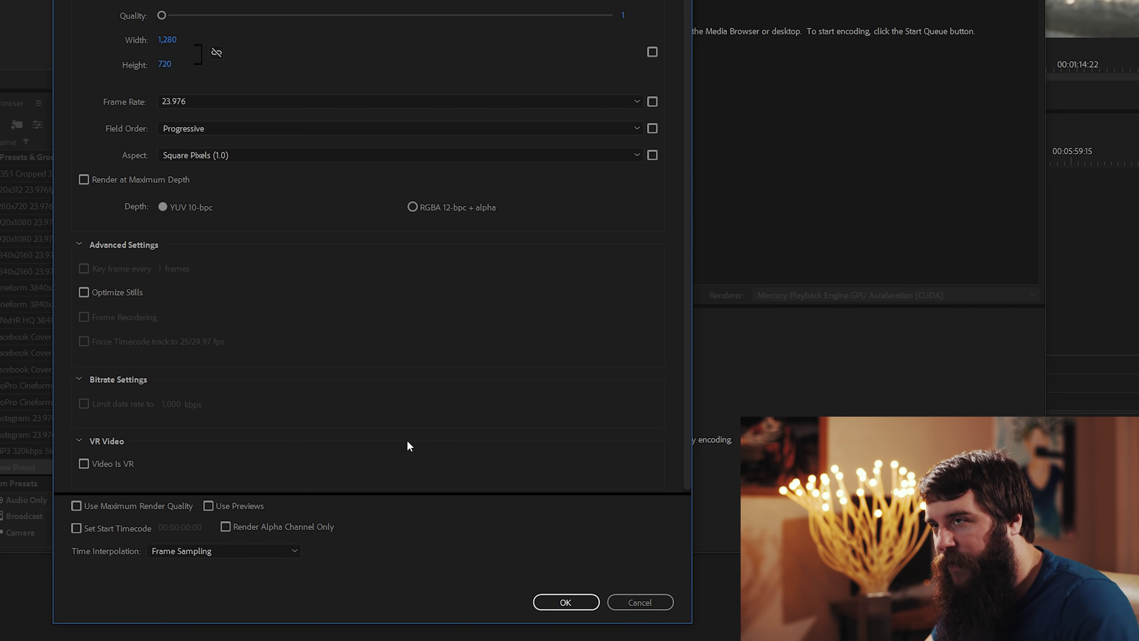
# Enable an image overlay in the preset's effects using adobe_proxy_logo.png, positioned at Bottom Right
pyautogui.click(76, 94)
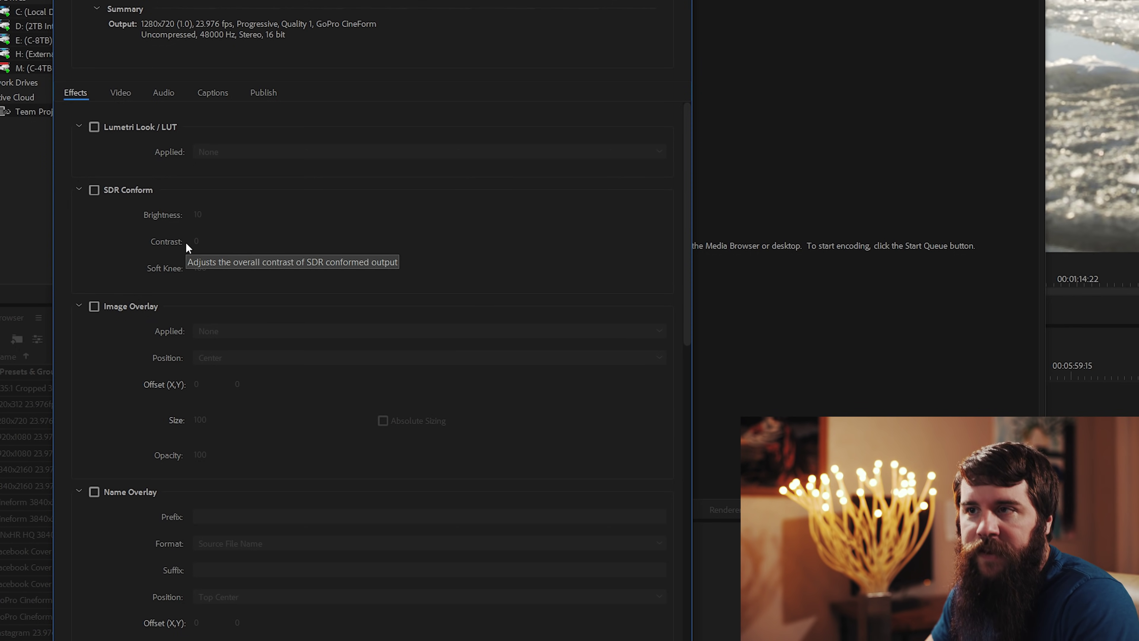
pyautogui.click(94, 307)
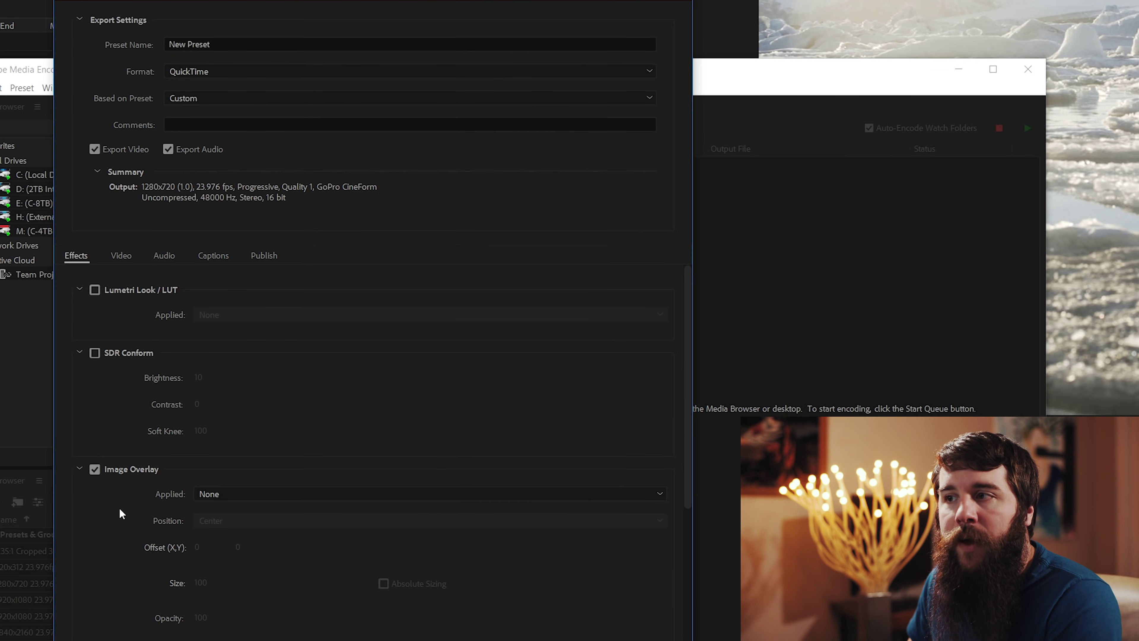
pyautogui.click(249, 499)
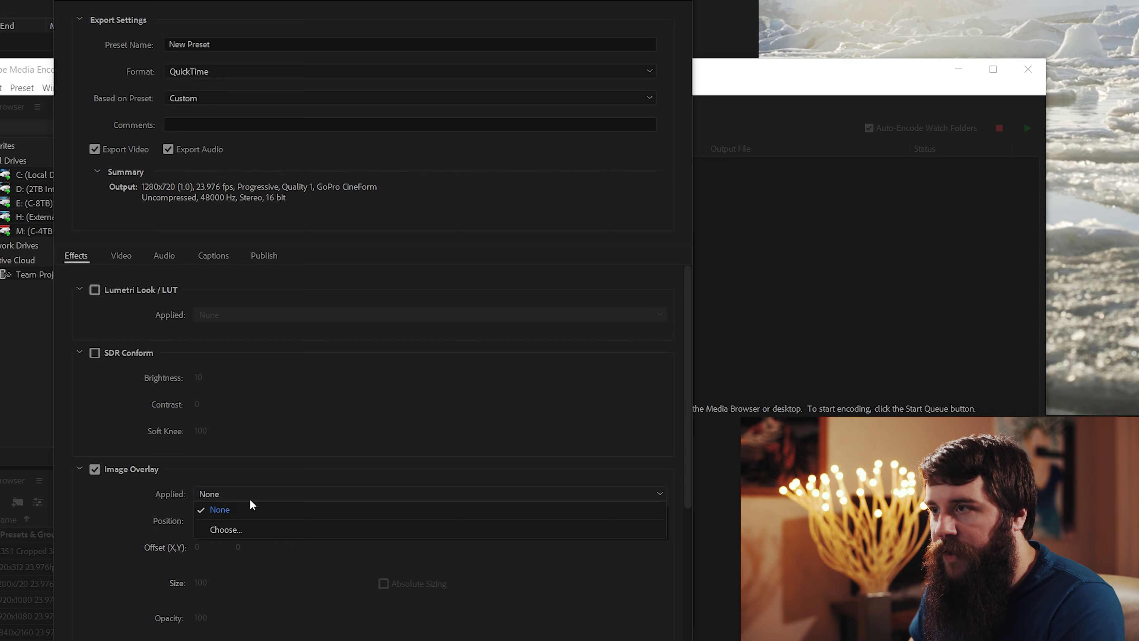
pyautogui.click(253, 533)
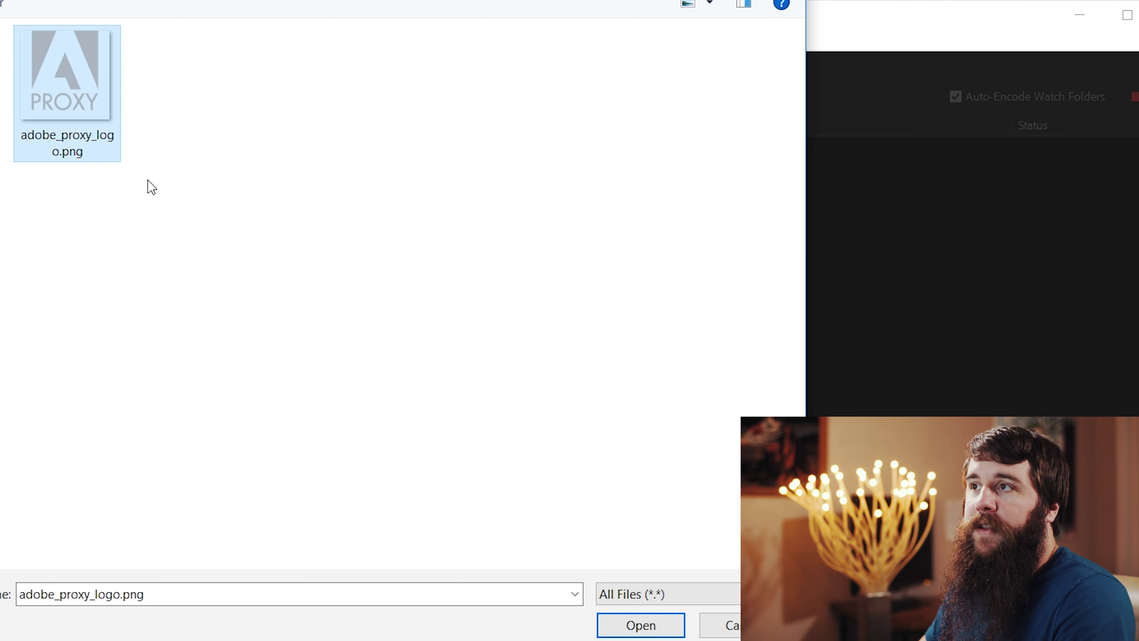
pyautogui.click(628, 625)
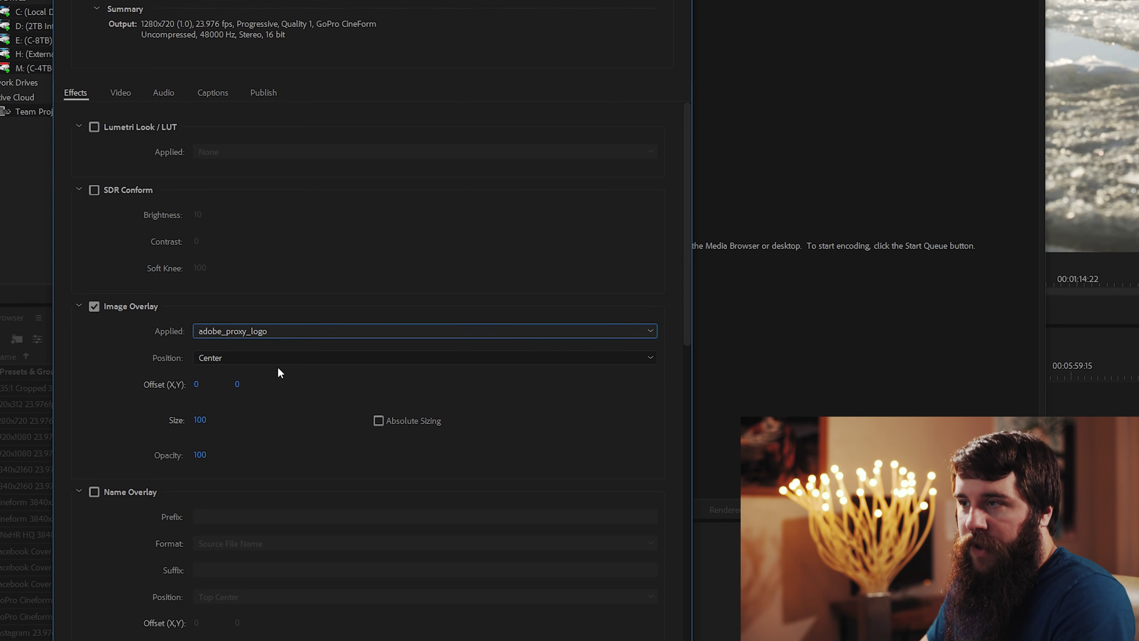
pyautogui.click(286, 359)
pyautogui.click(250, 503)
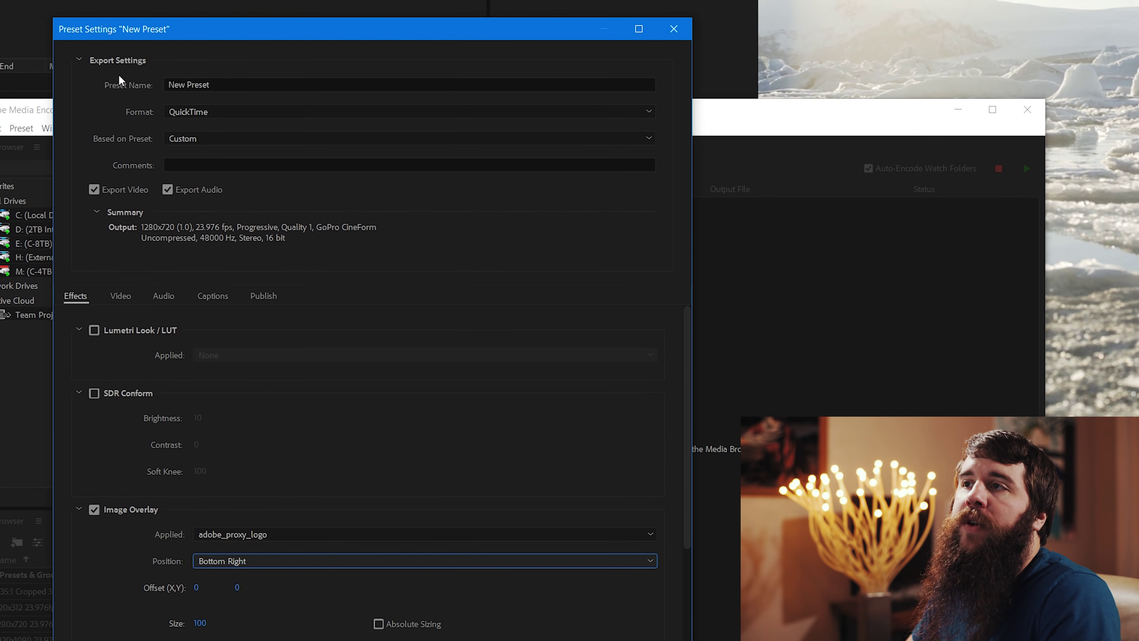
# Name the encoding preset "Cineform 1280x720 23.976 Quality 1 Watermarked" and save it
pyautogui.click(250, 84)
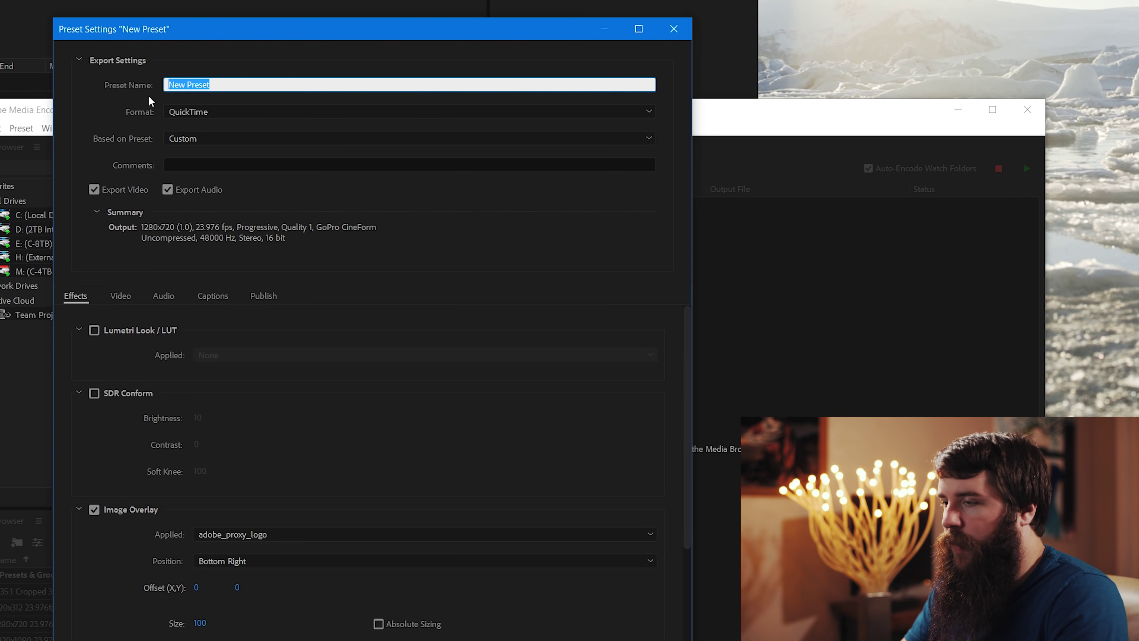
pyautogui.press('BackSpace')
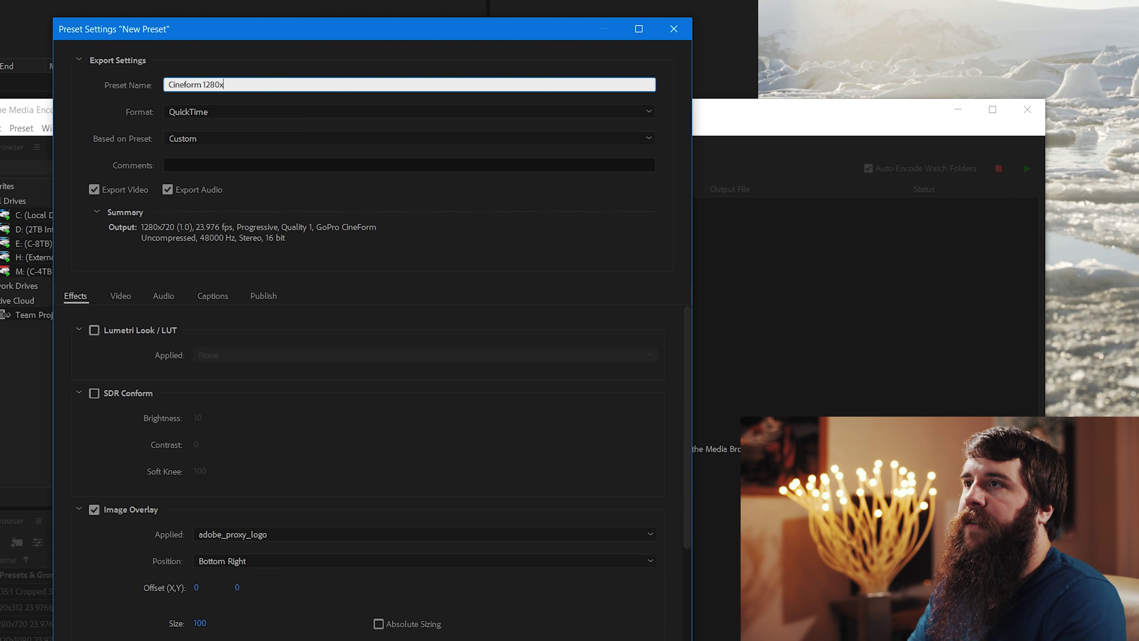
pyautogui.write('Cineform 1280x720 23.976 Quality 1 Wa')
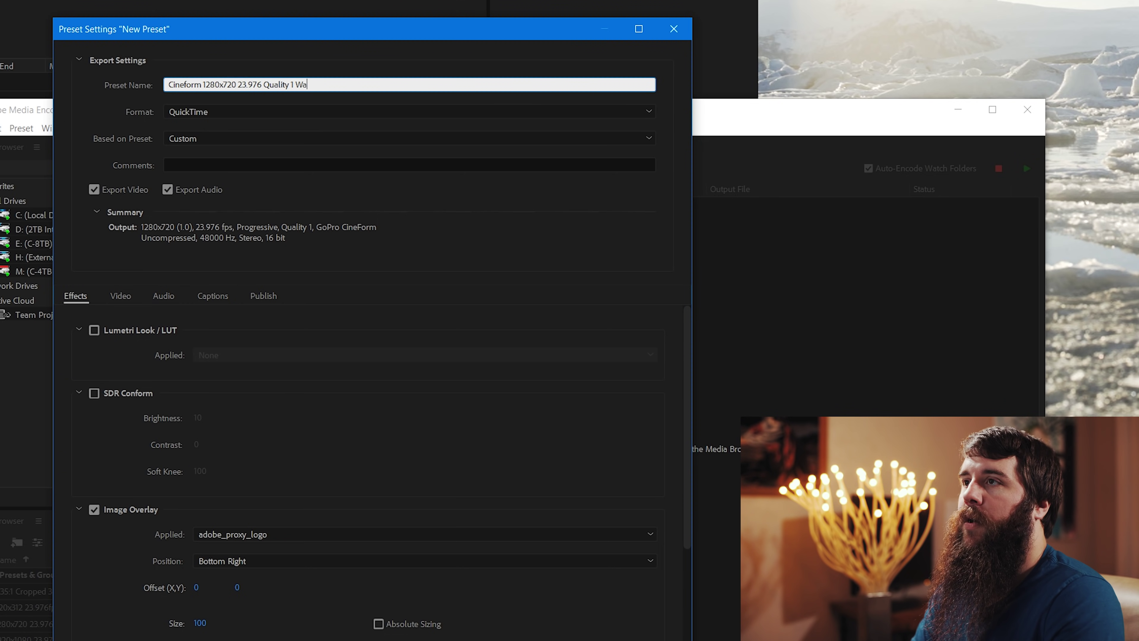
pyautogui.write('termarked')
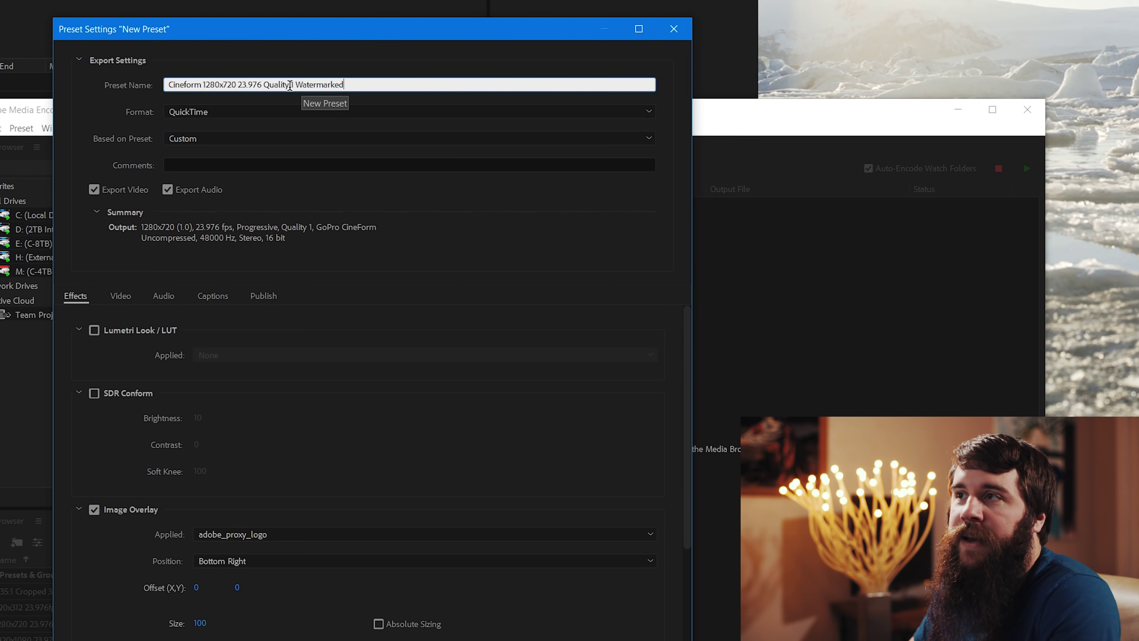
pyautogui.click(565, 596)
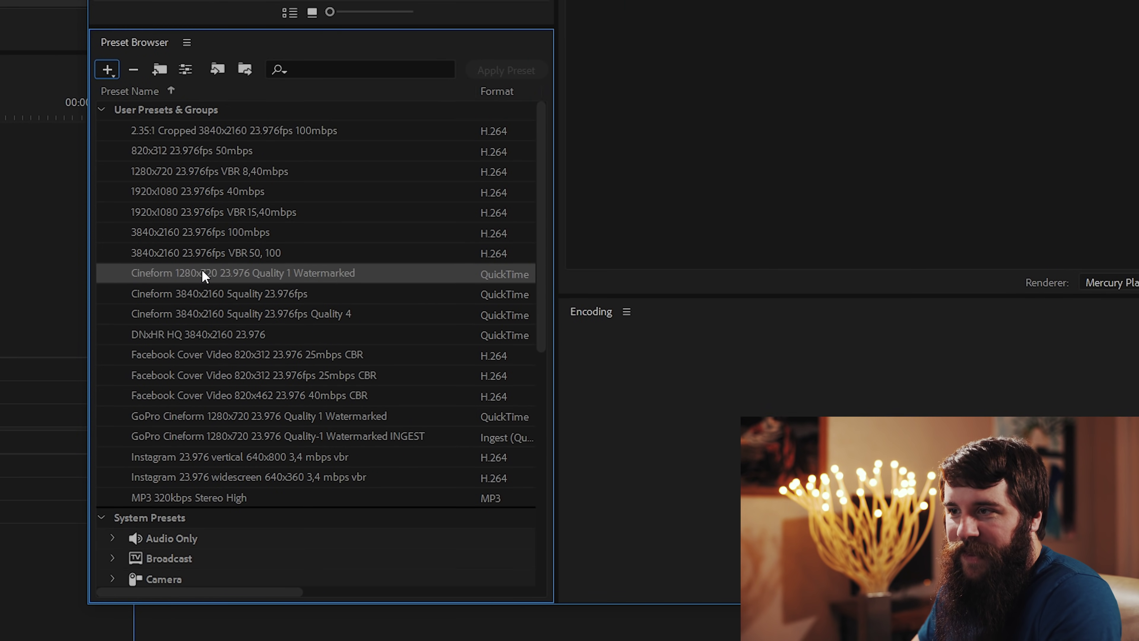
# Create a new ingest preset with transcoding files to the destination enabled, keeping the existing transcode destination folder
pyautogui.moveTo(264, 272)
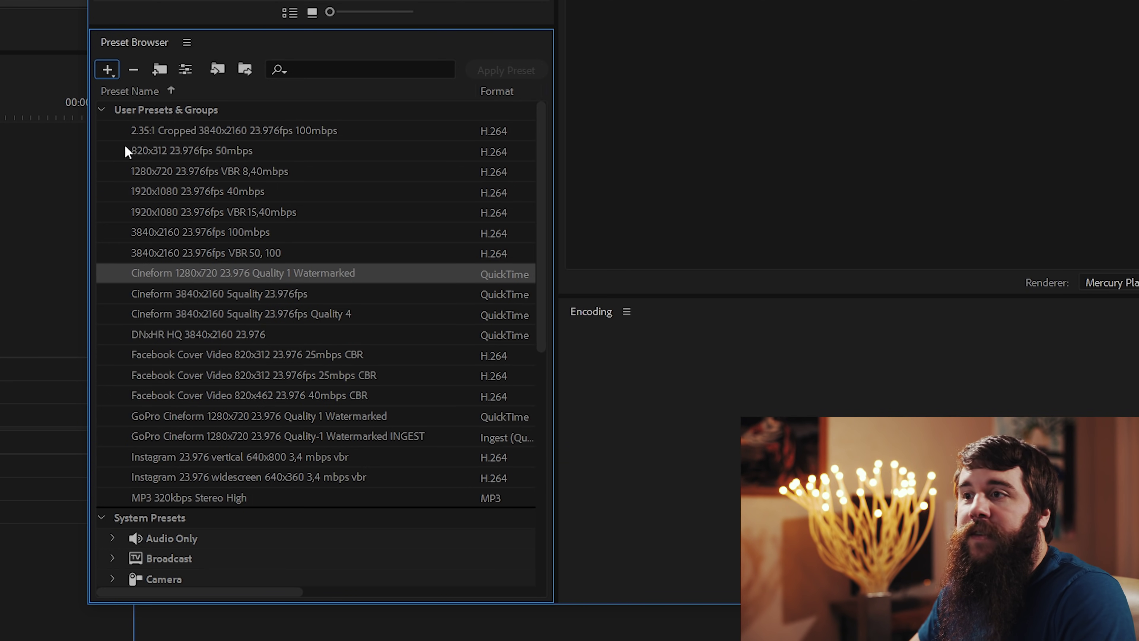
pyautogui.click(111, 75)
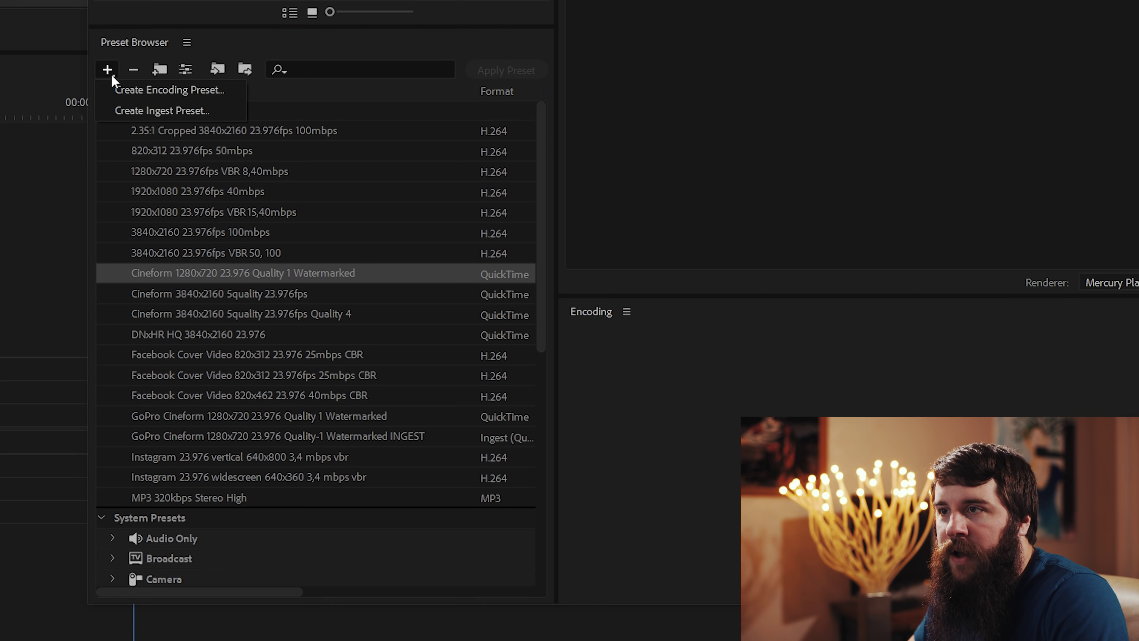
pyautogui.click(143, 111)
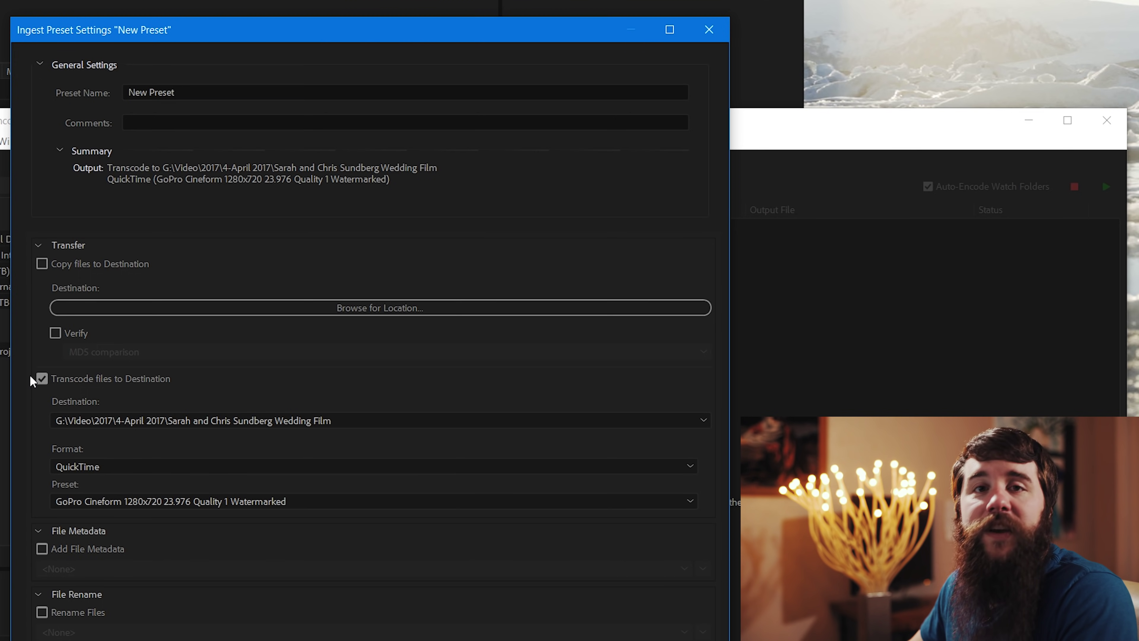
pyautogui.doubleClick(42, 379)
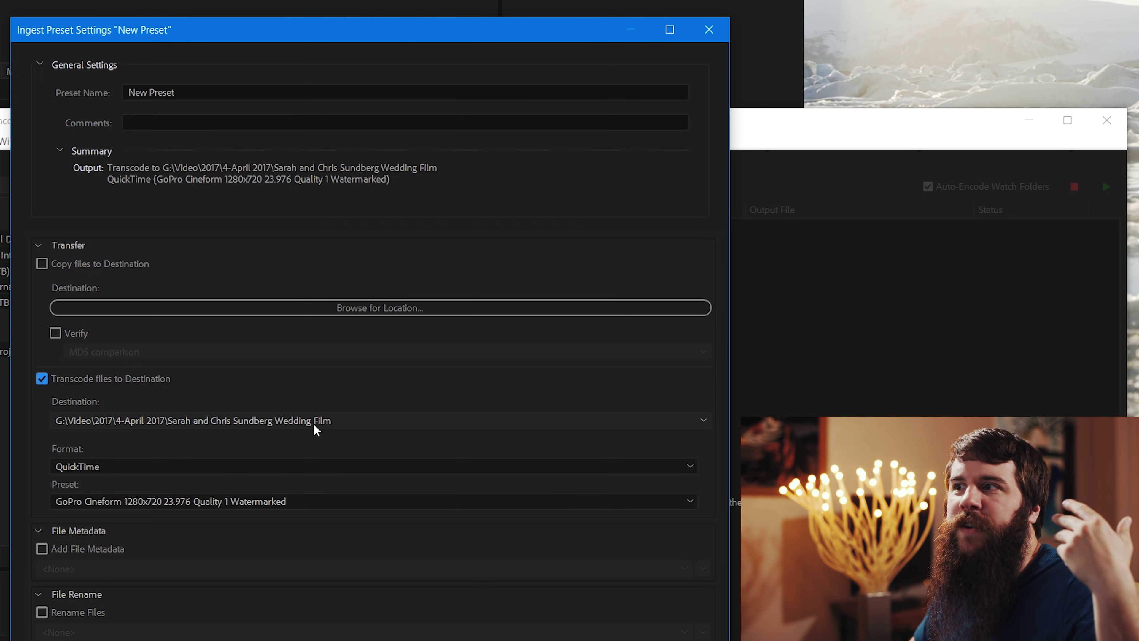
pyautogui.click(322, 419)
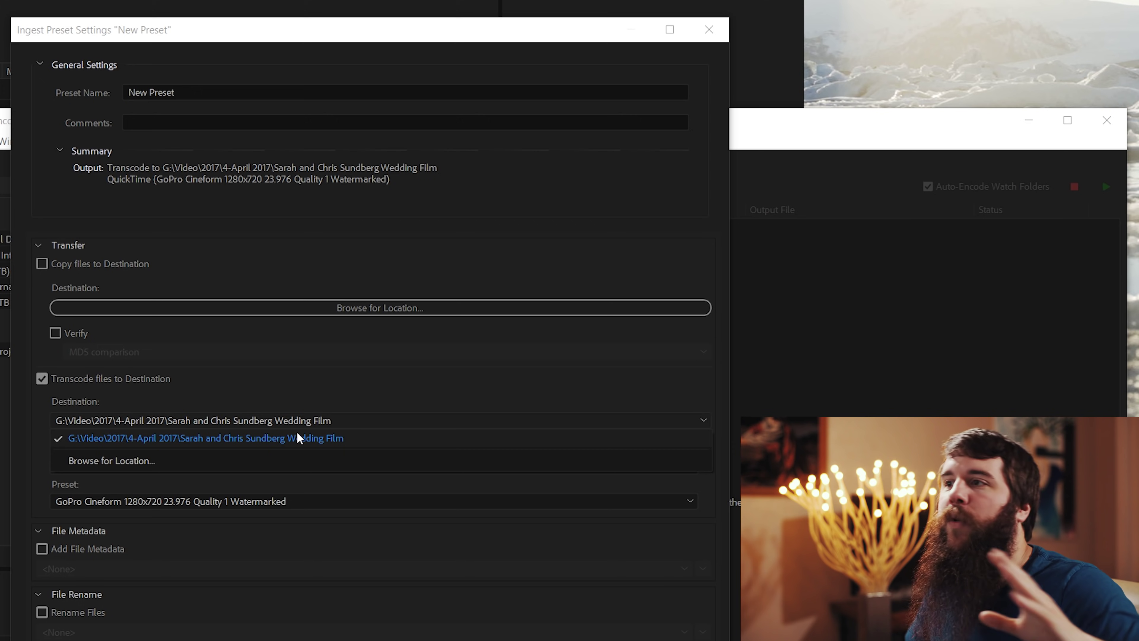
pyautogui.click(316, 386)
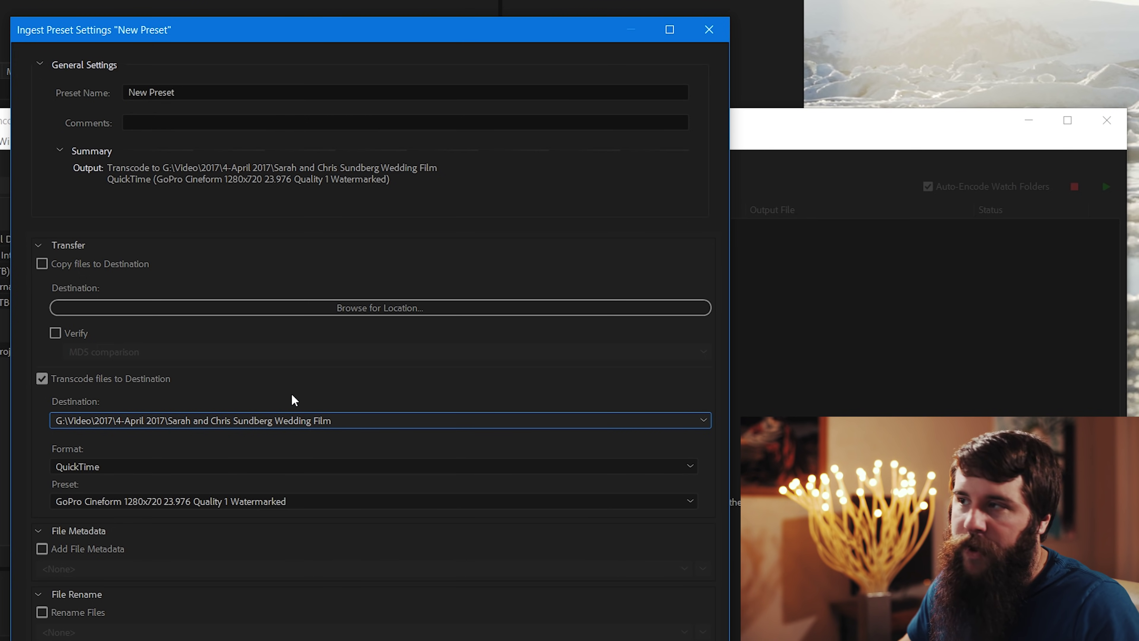
pyautogui.click(309, 422)
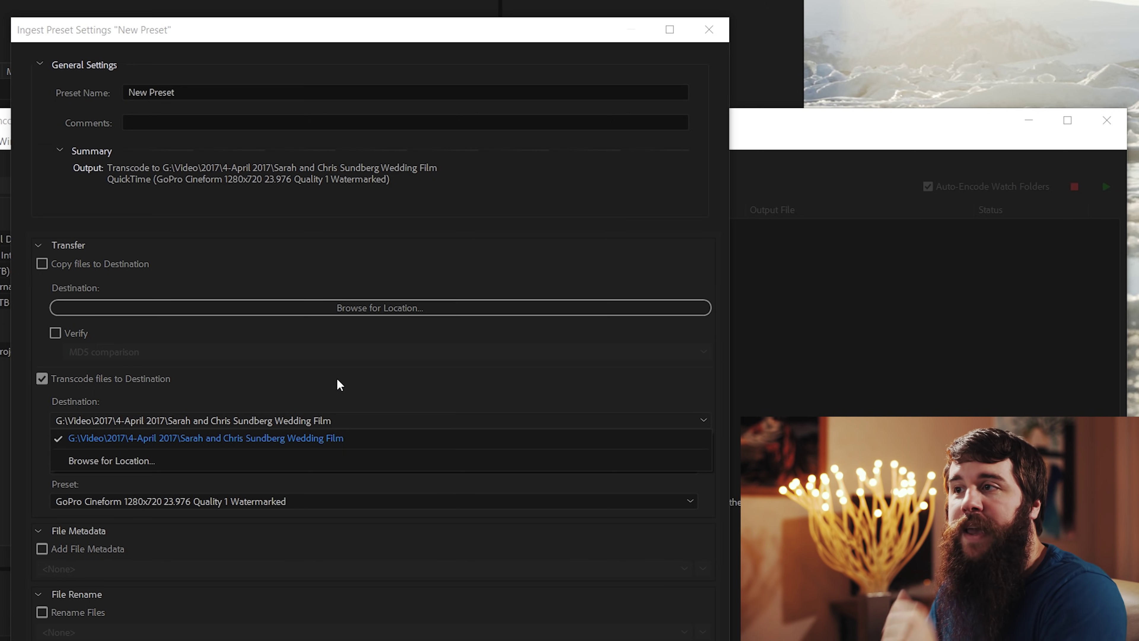
pyautogui.click(307, 387)
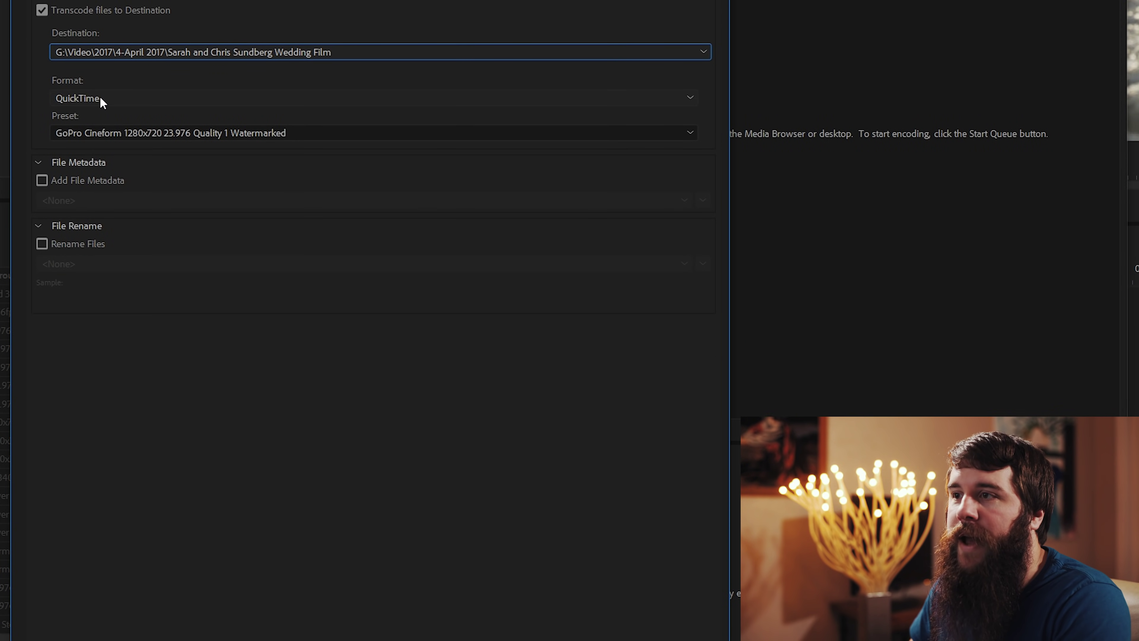
# Set the ingest preset's transcode format to QuickTime and its encoding preset to Cineform 1280x720 23.976 Quality 1 Watermarked
pyautogui.click(102, 102)
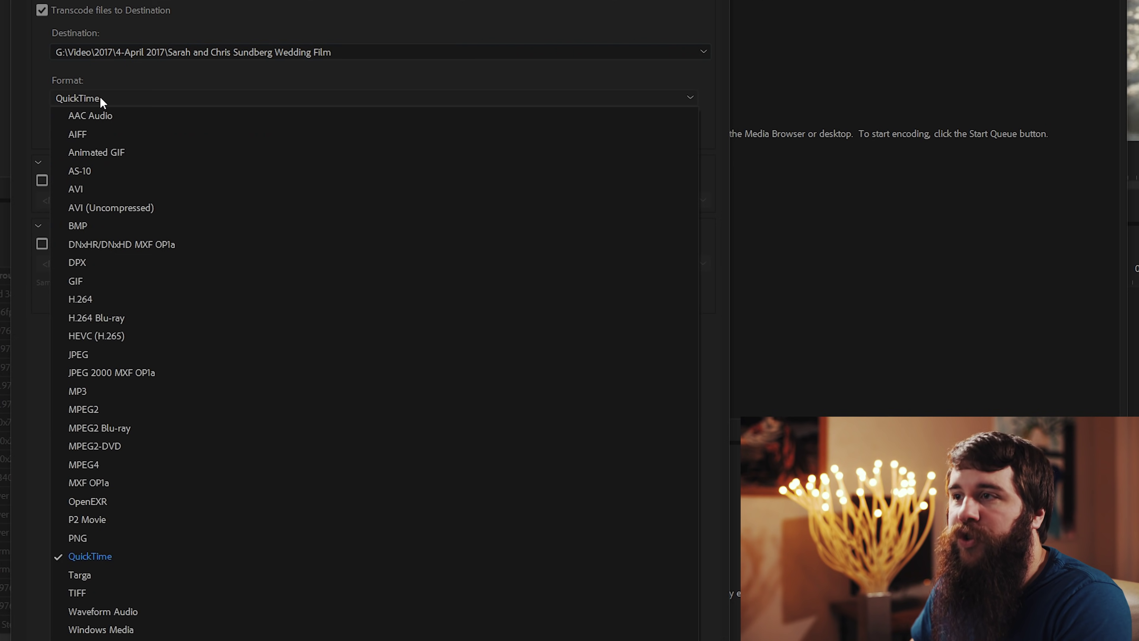
pyautogui.click(90, 558)
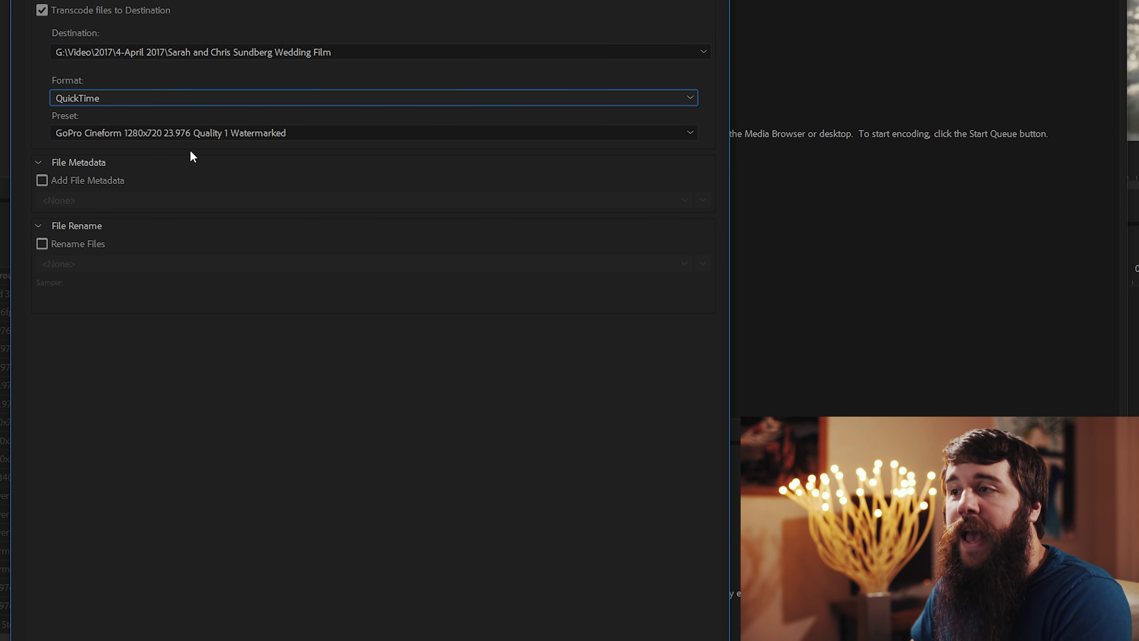
pyautogui.click(191, 134)
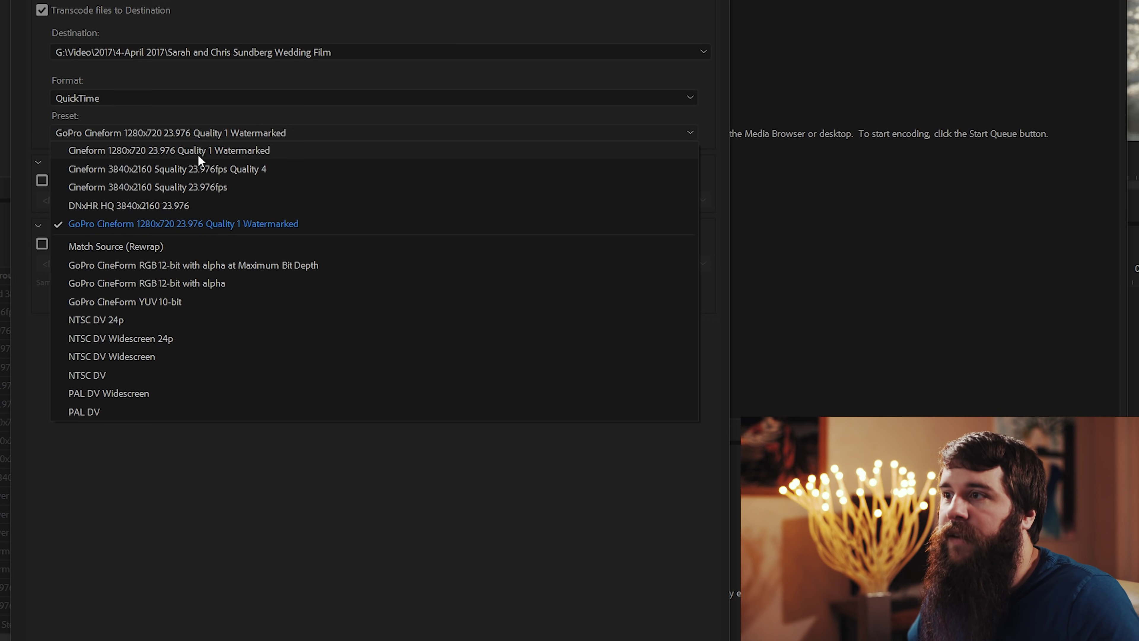
pyautogui.click(292, 155)
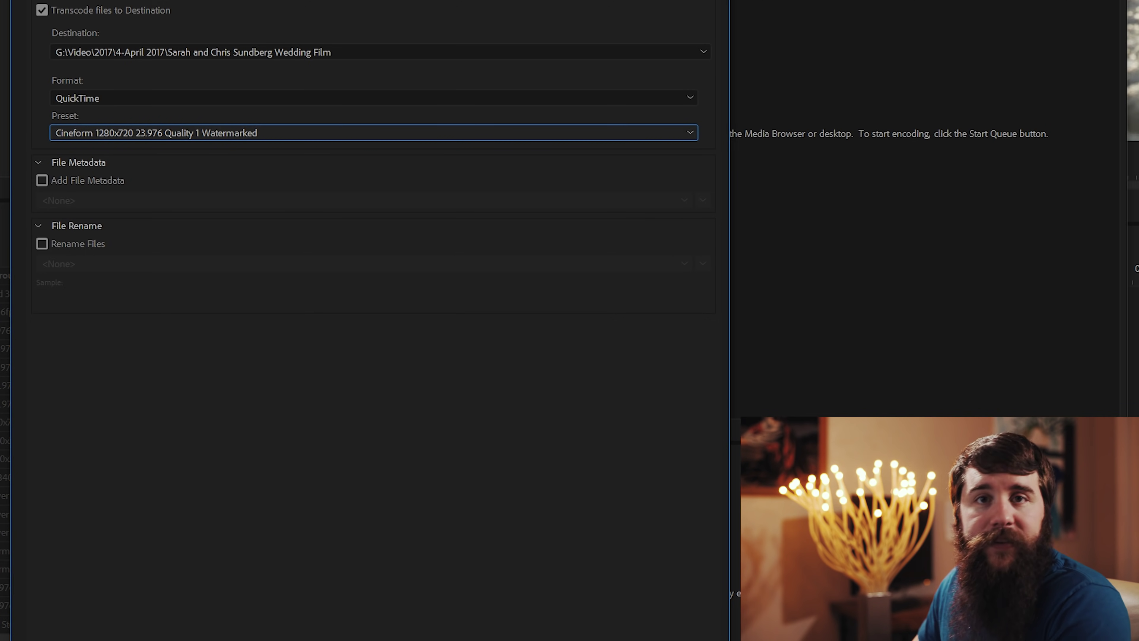
# Name the ingest preset "Cineform 1280x720 23.976 Quality 1 Watermarked INGEST" and save it
pyautogui.click(202, 81)
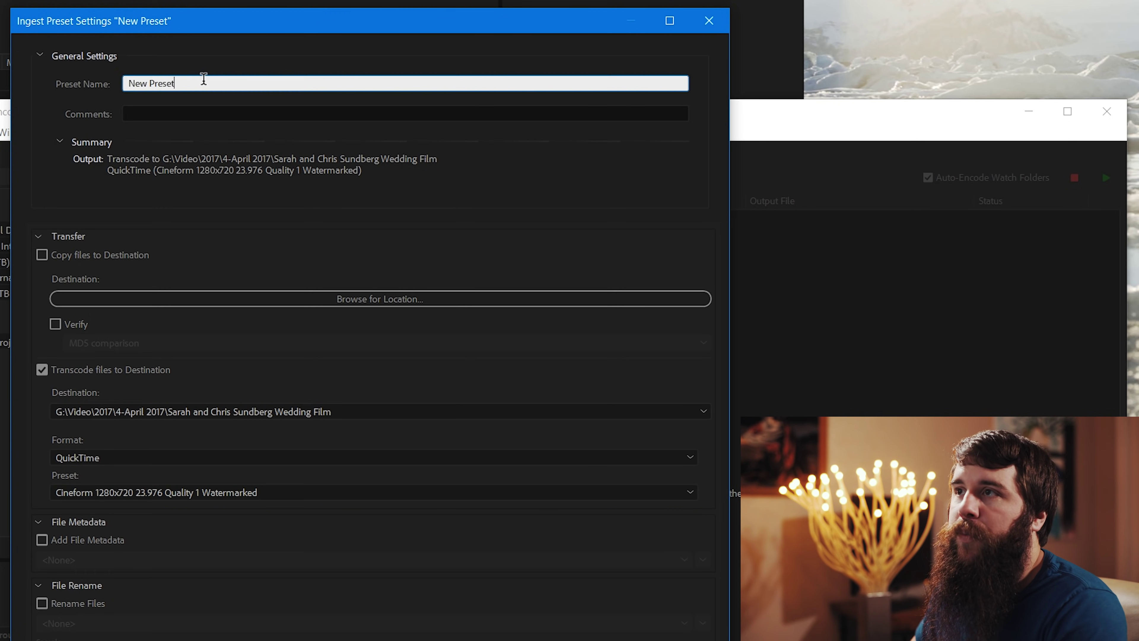
pyautogui.write('Cine')
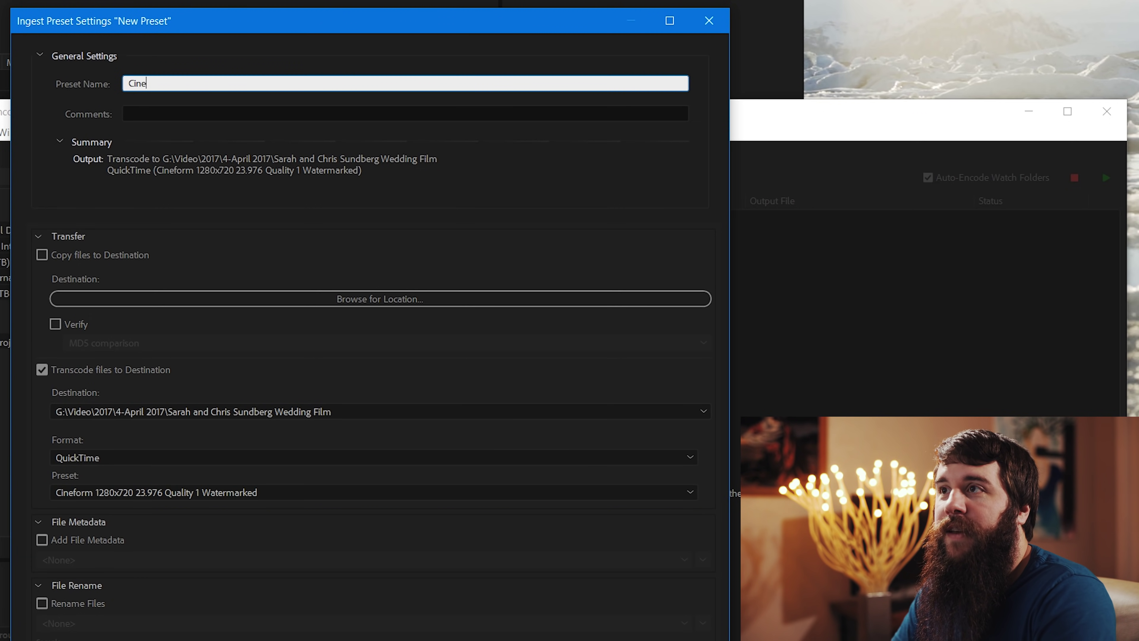
pyautogui.write('form 1280x720 23.')
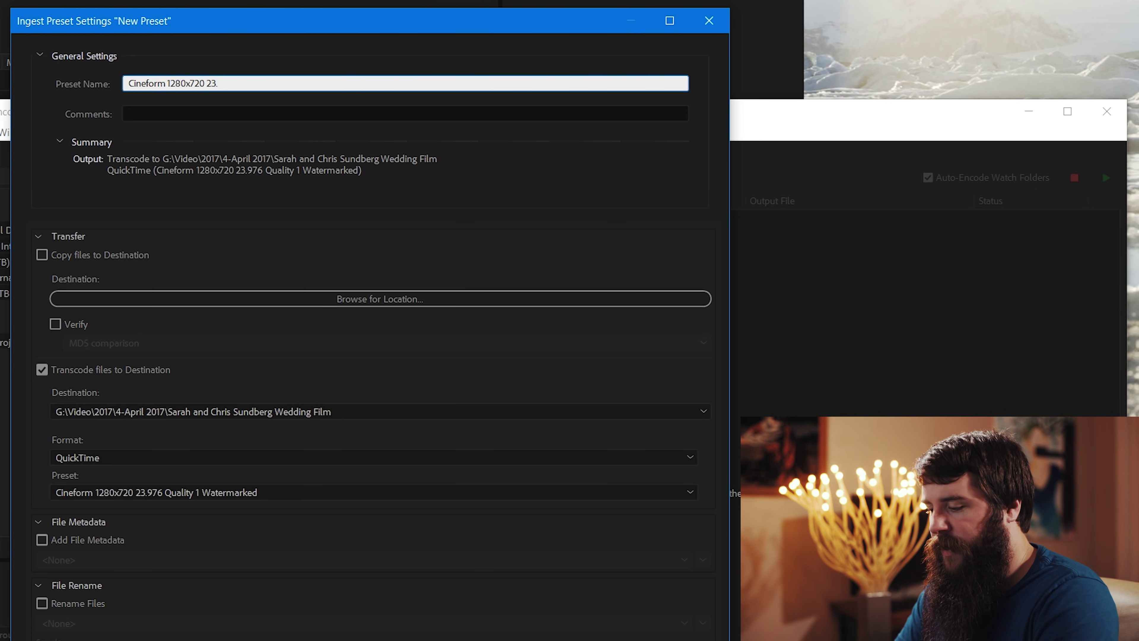
pyautogui.write('976 Quality 1 Watermarked INGE')
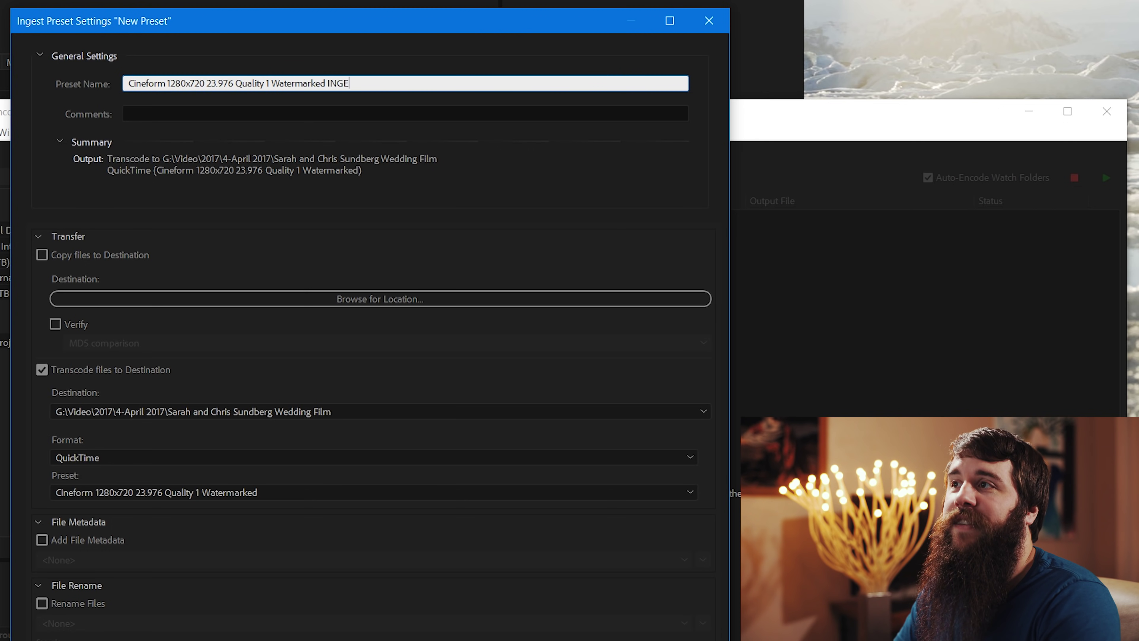
pyautogui.write('ST')
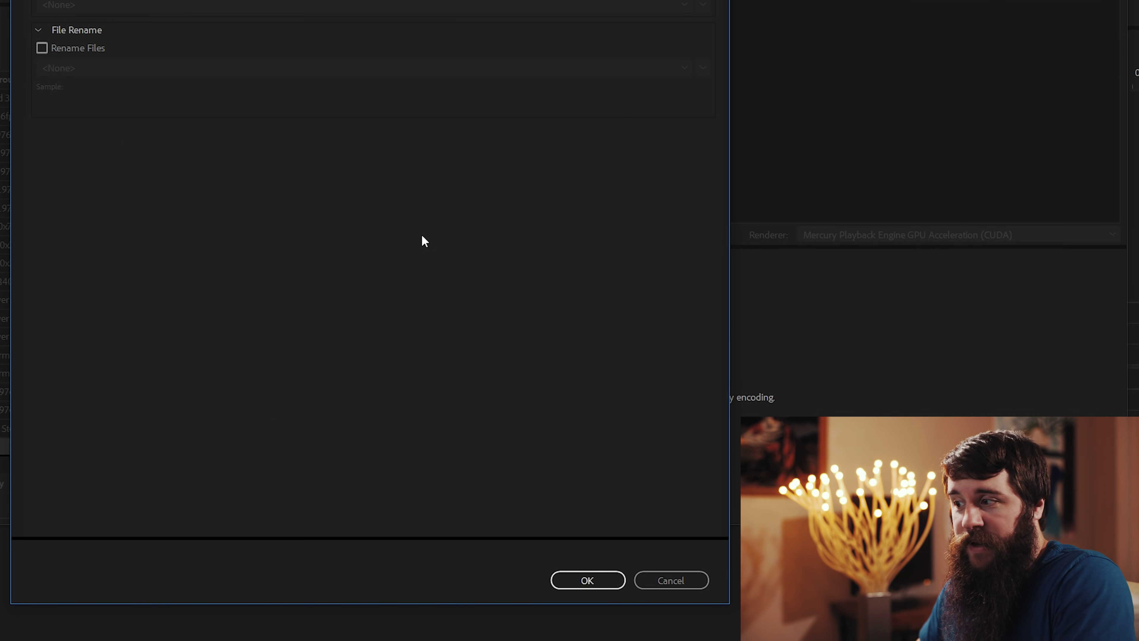
pyautogui.click(606, 574)
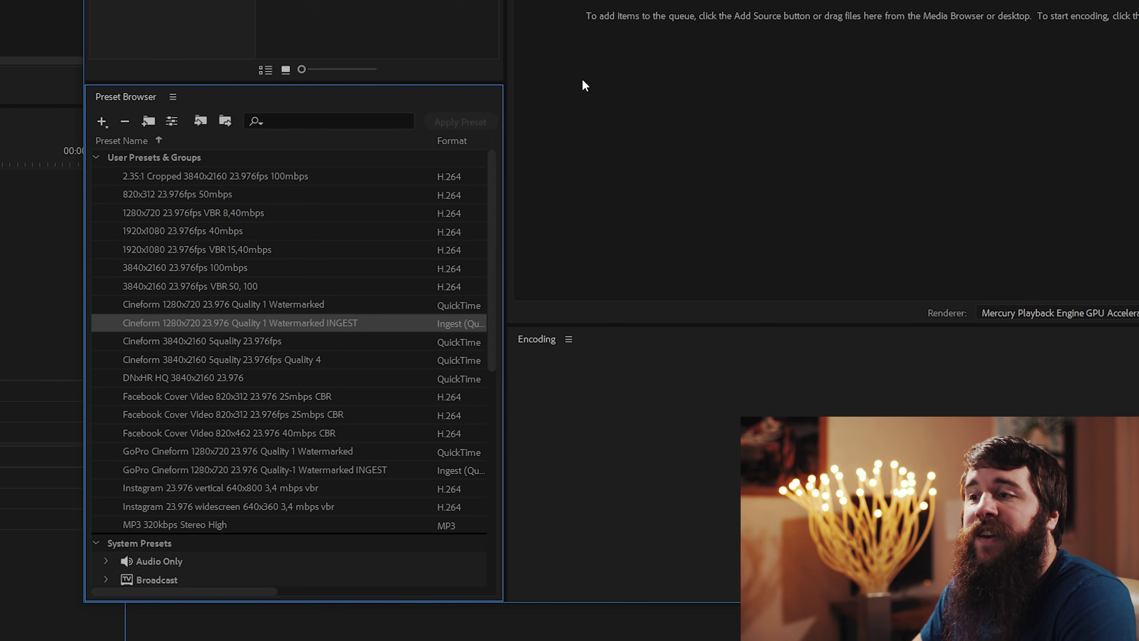
# Reveal the new INGEST preset's file in its folder on disk and switch back to the Premiere Pro project
pyautogui.rightClick(291, 321)
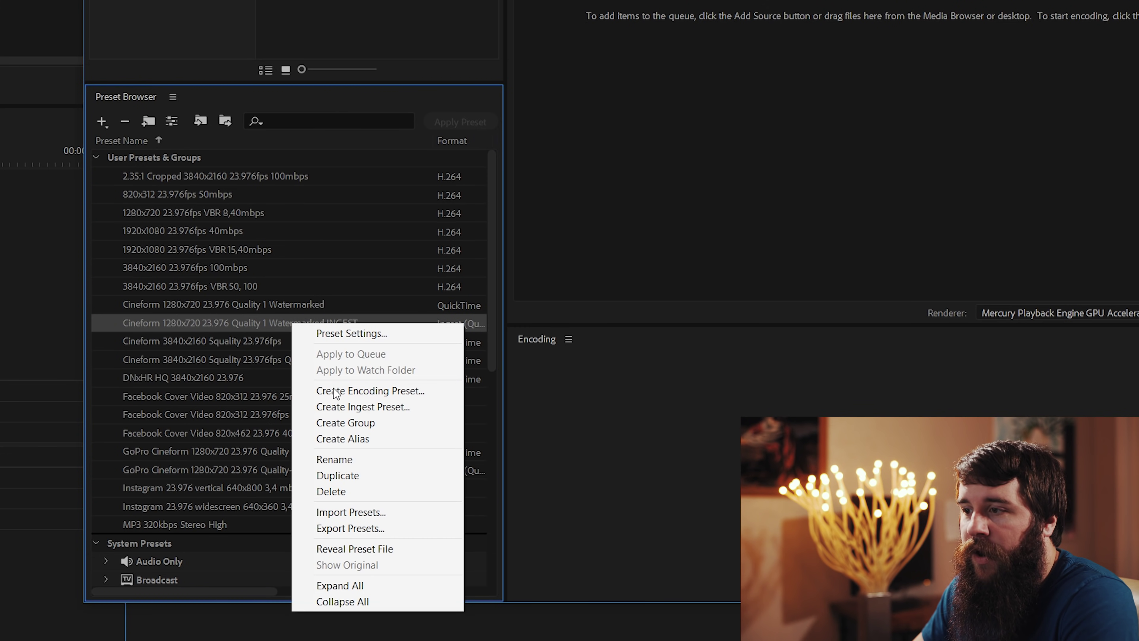
pyautogui.click(359, 550)
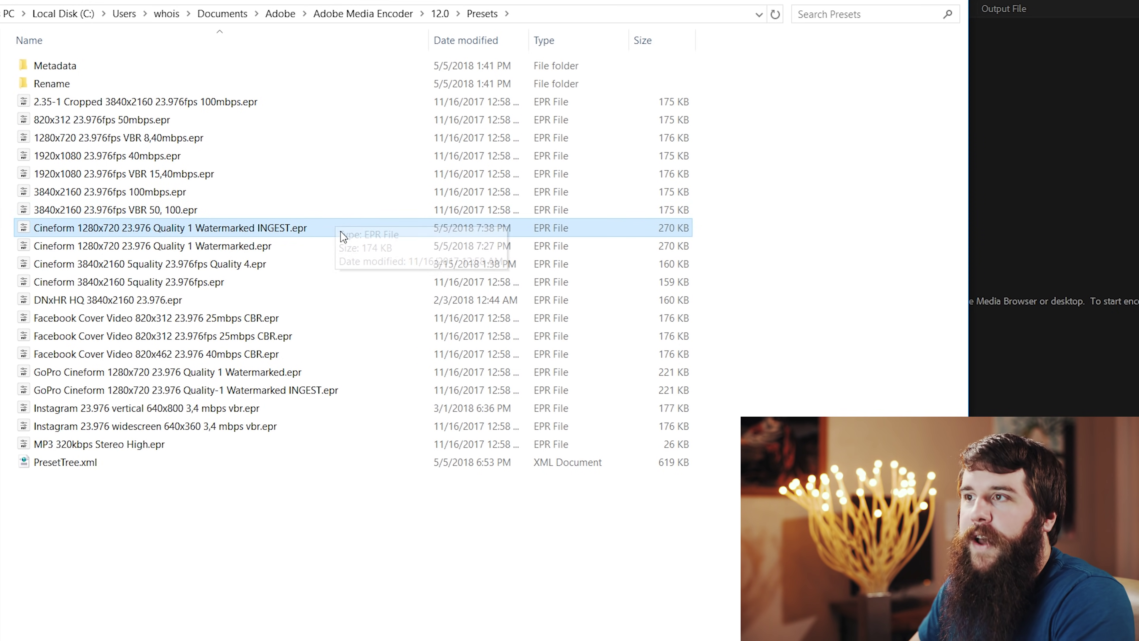
pyautogui.click(794, 14)
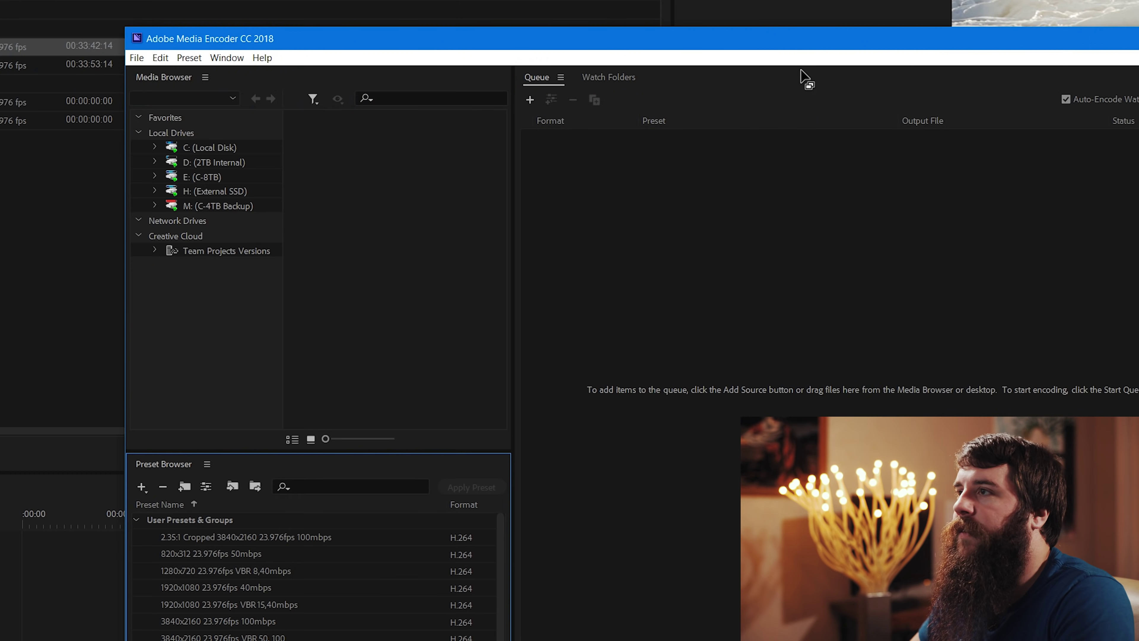
pyautogui.click(991, 52)
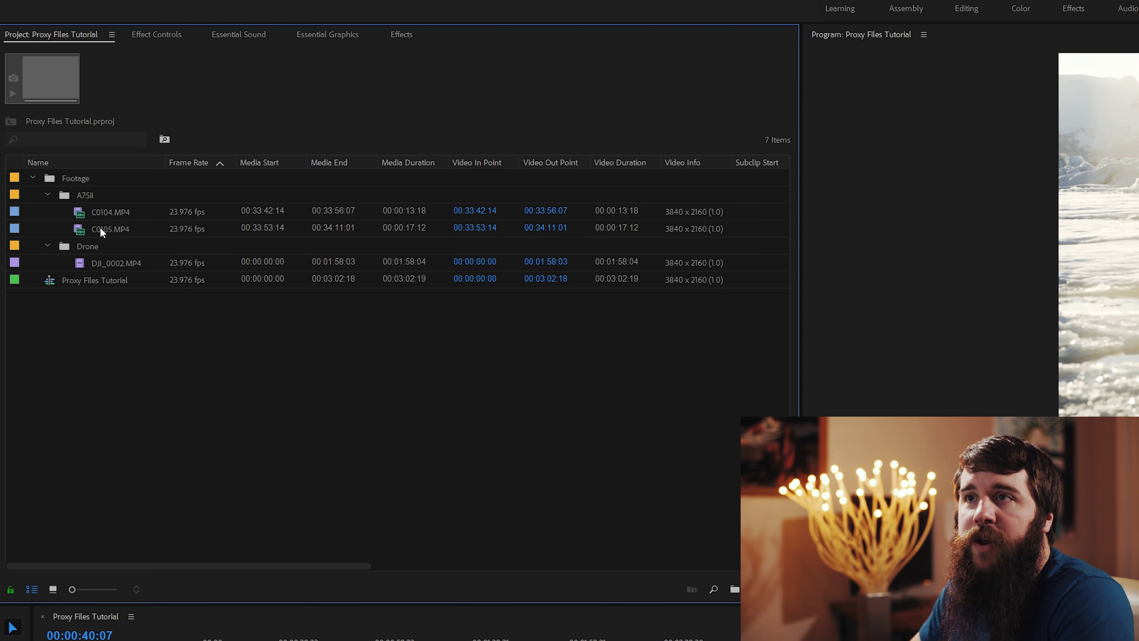
# Start creating proxies for C0104.MP4 and import Cineform 1280x720 23.976 Quality 1 Watermarked INGEST.epr as an ingest preset
pyautogui.click(85, 212)
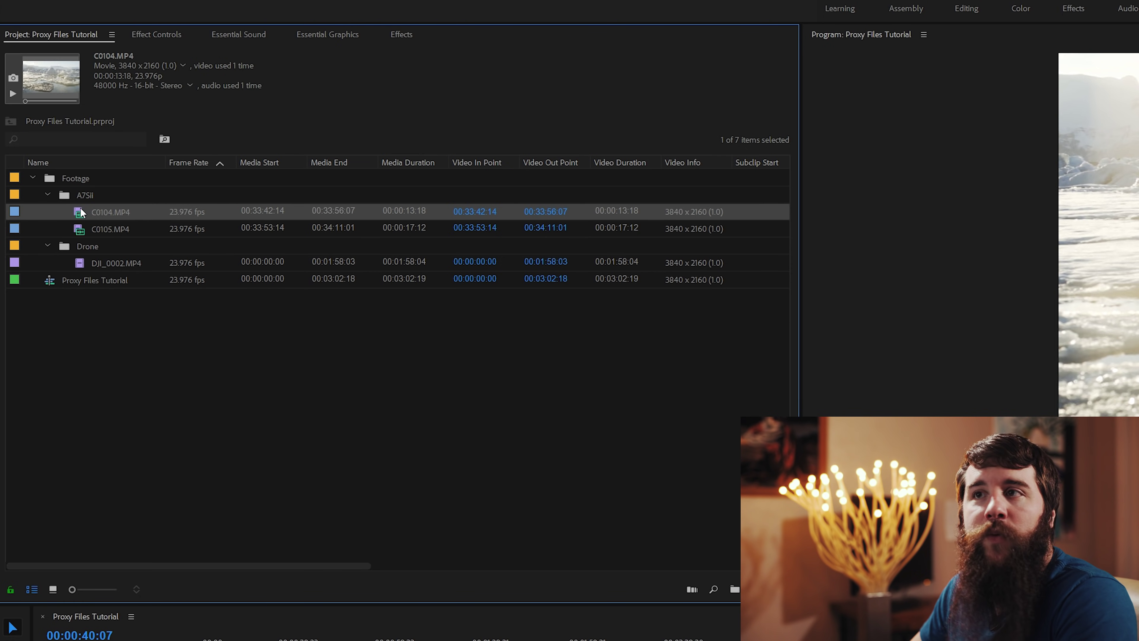
pyautogui.rightClick(81, 207)
pyautogui.moveTo(204, 561)
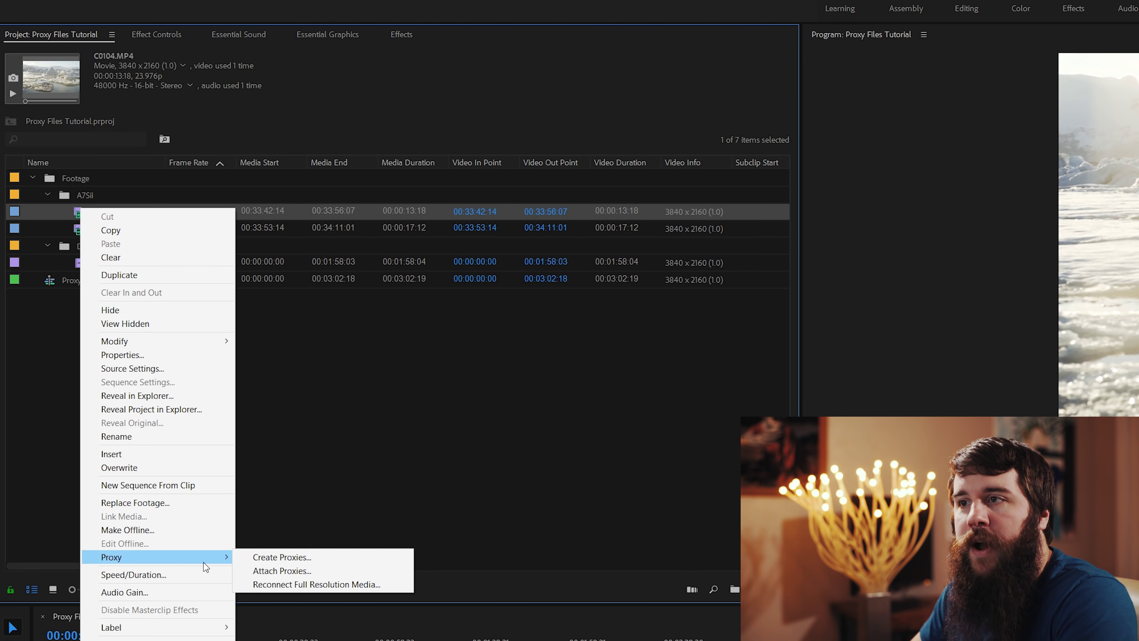
pyautogui.click(264, 558)
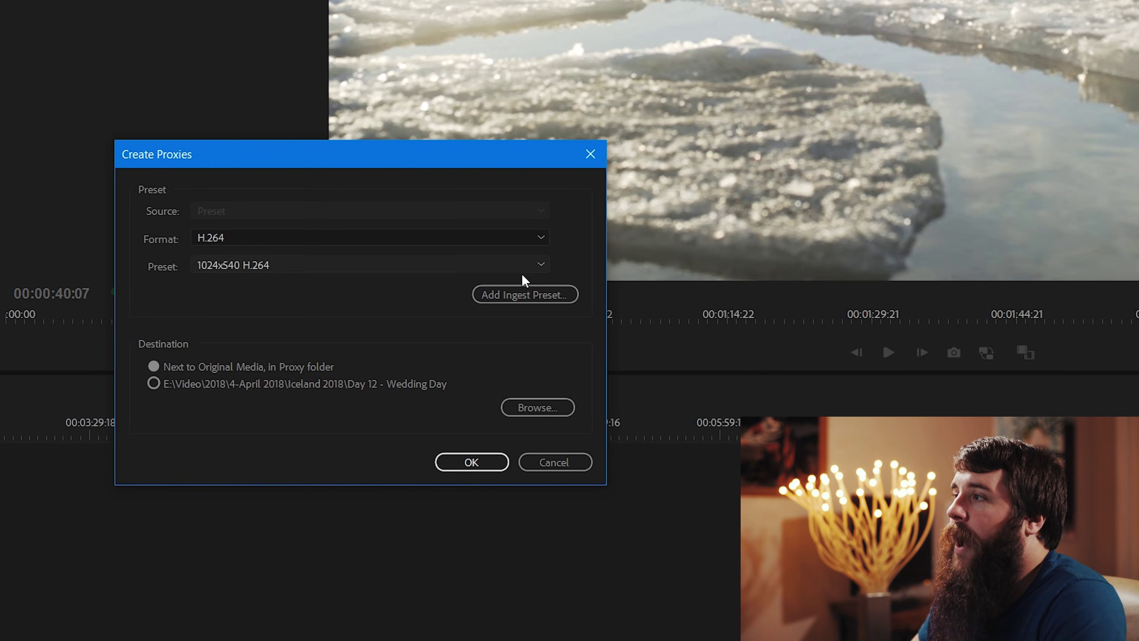
pyautogui.click(518, 298)
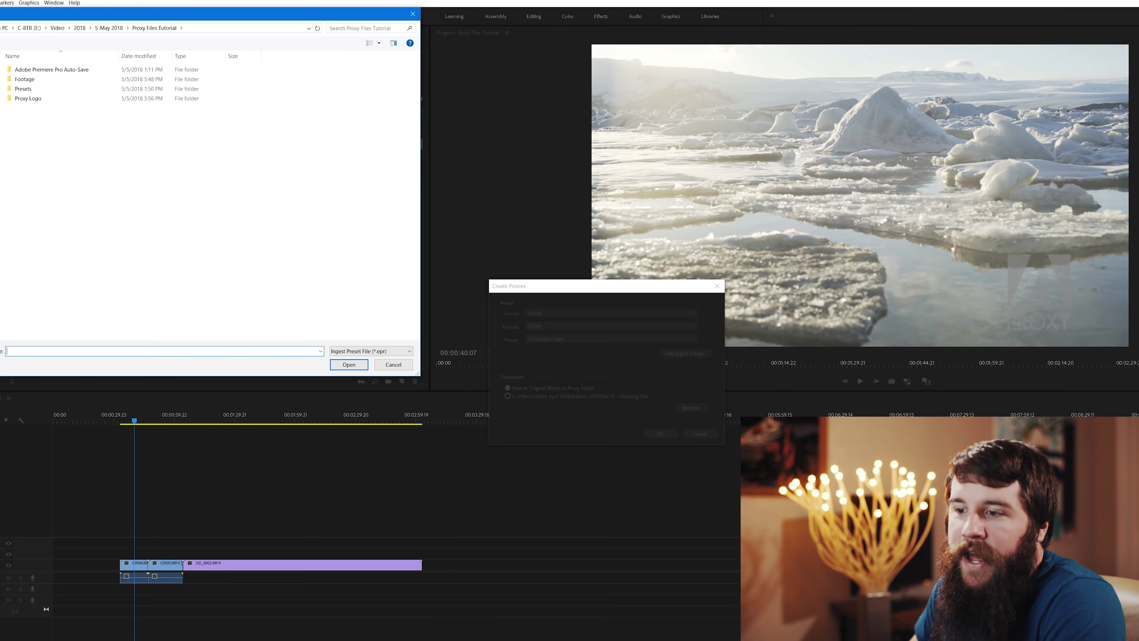
pyautogui.hotkey('alt', 'Tab')
pyautogui.moveTo(200, 129); pyautogui.dragTo(662, 105)
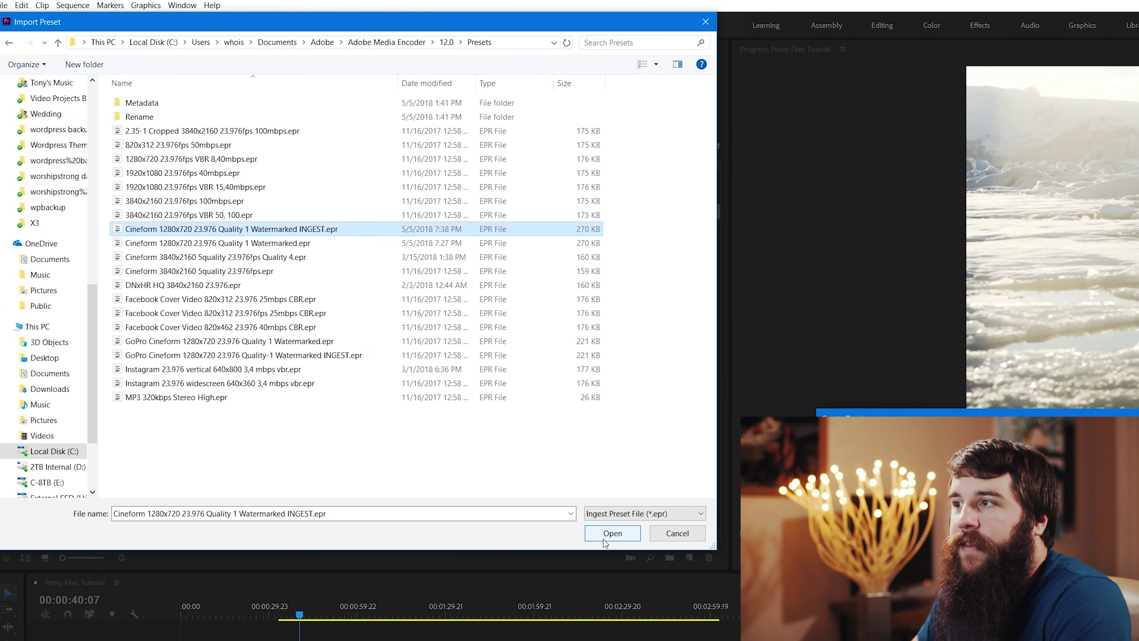
pyautogui.click(608, 537)
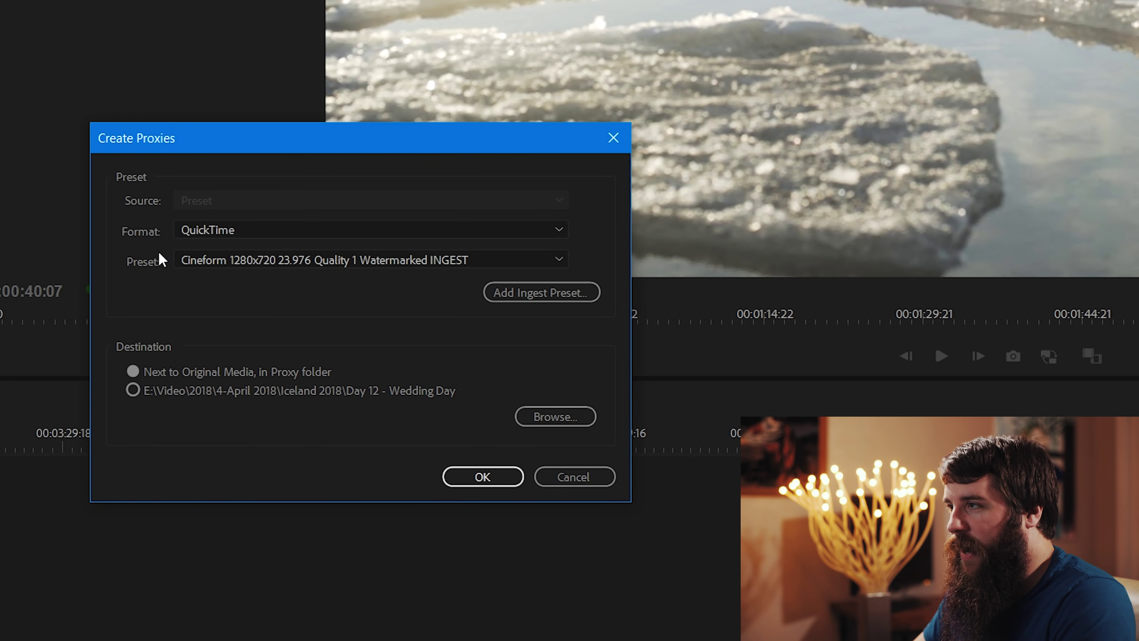
# Review the available QuickTime proxy presets and cancel proxy creation for the single clip
pyautogui.click(248, 260)
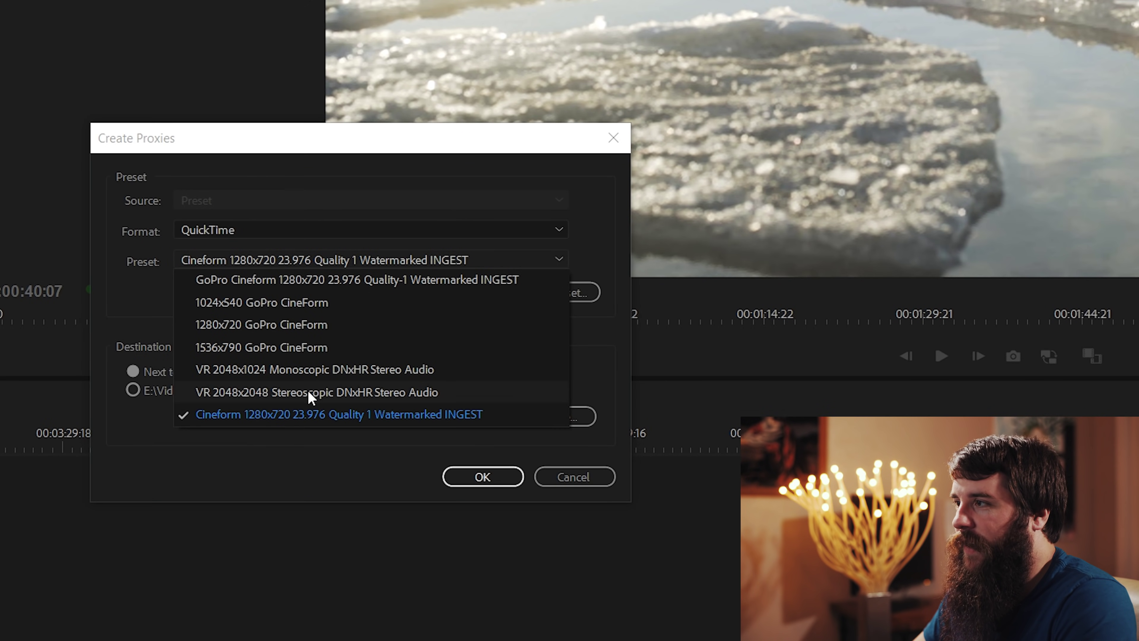
pyautogui.click(117, 274)
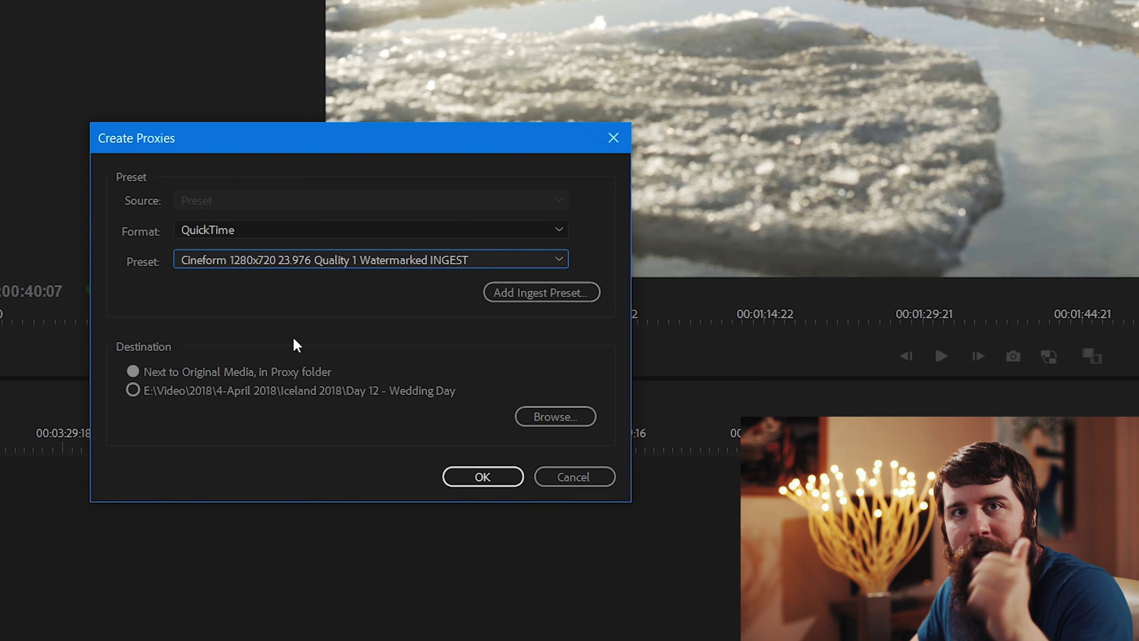
pyautogui.click(575, 477)
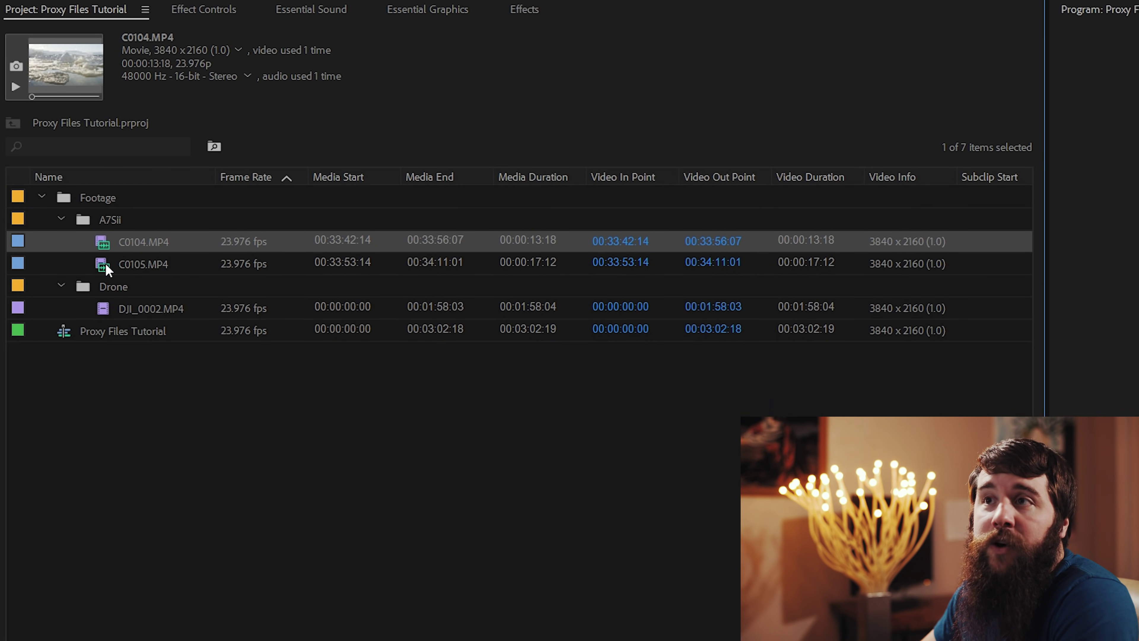
# Create QuickTime proxies for C0104.MP4 and C0105.MP4 next to the original media with the Cineform 1280x720 23.976 Quality 1 Watermarked INGEST preset
pyautogui.keyDown('shift'); pyautogui.click(107, 267); pyautogui.keyUp('shift')
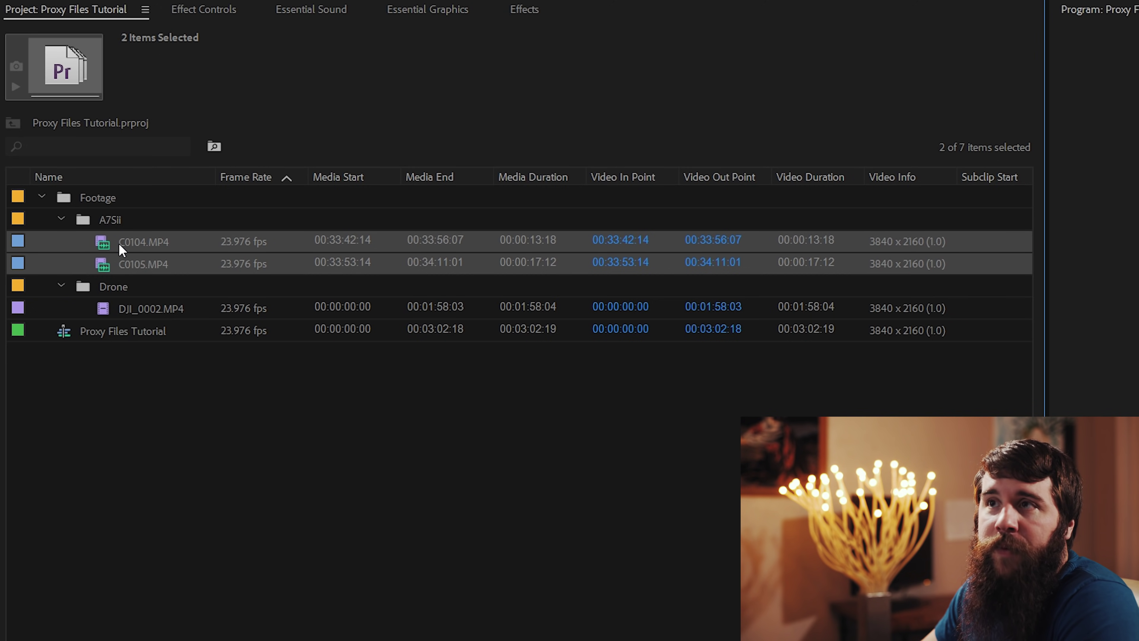
pyautogui.rightClick(103, 243)
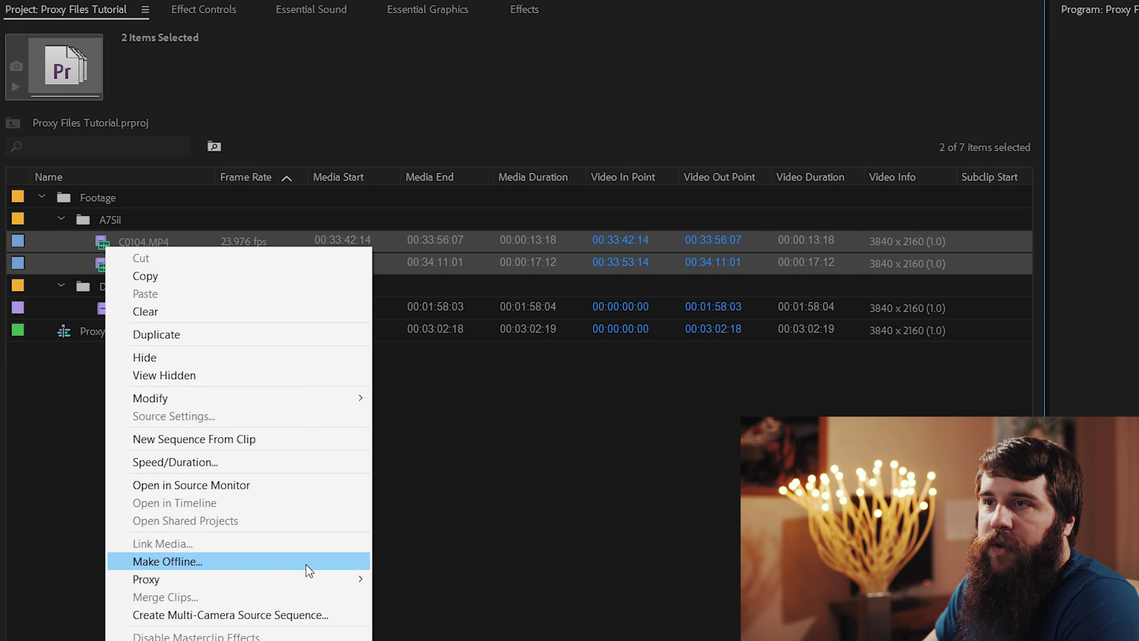
pyautogui.moveTo(310, 588)
pyautogui.click(406, 580)
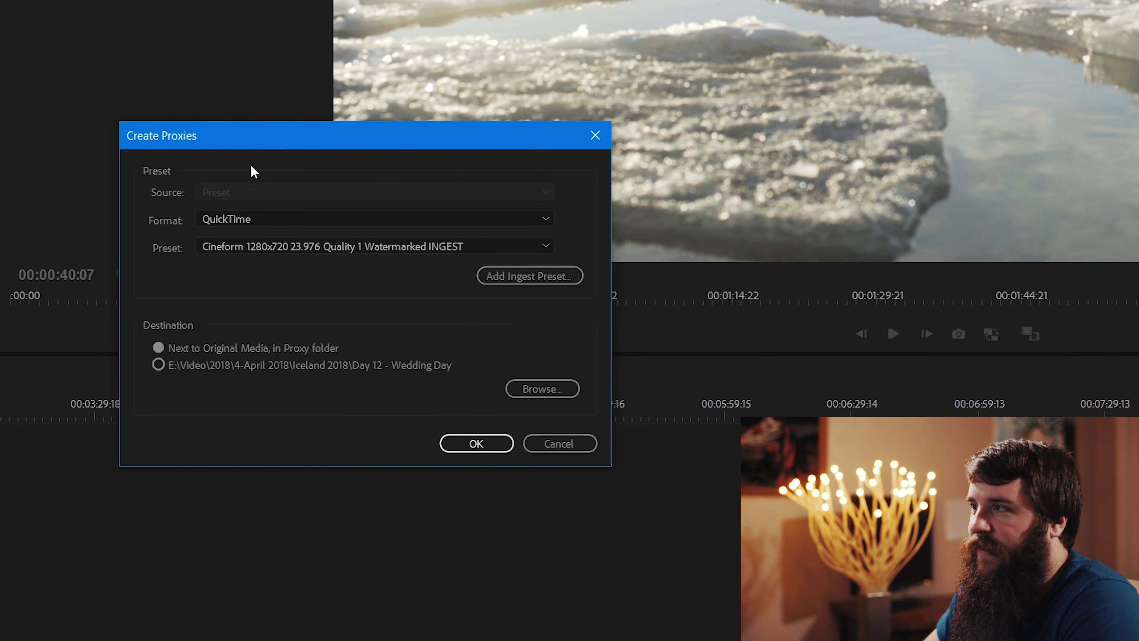
pyautogui.click(226, 247)
pyautogui.click(264, 261)
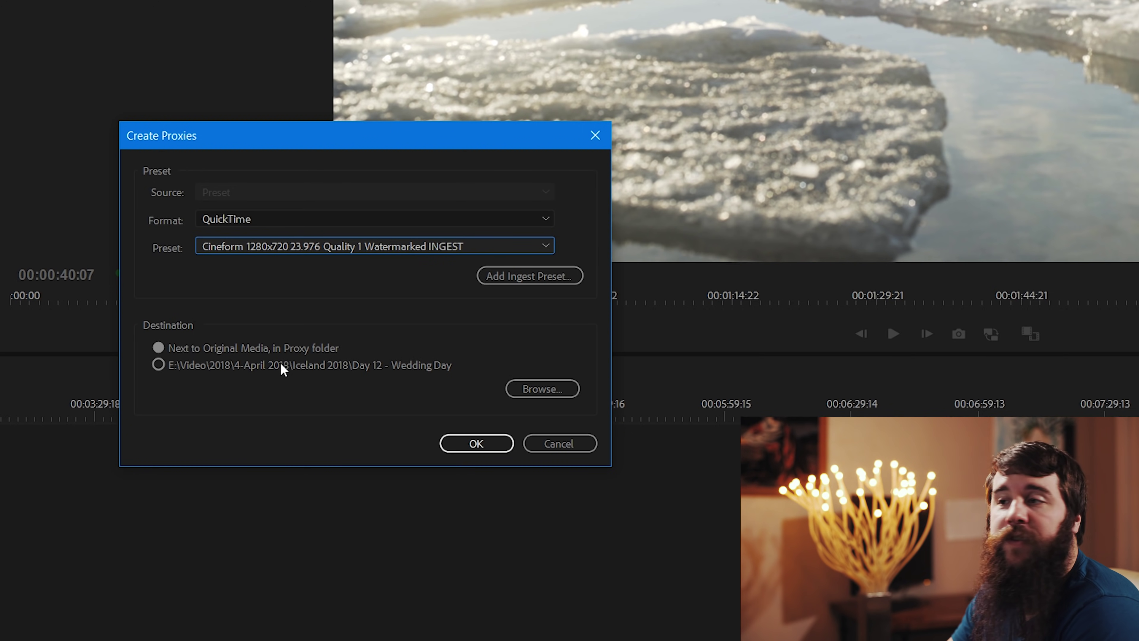
pyautogui.click(475, 444)
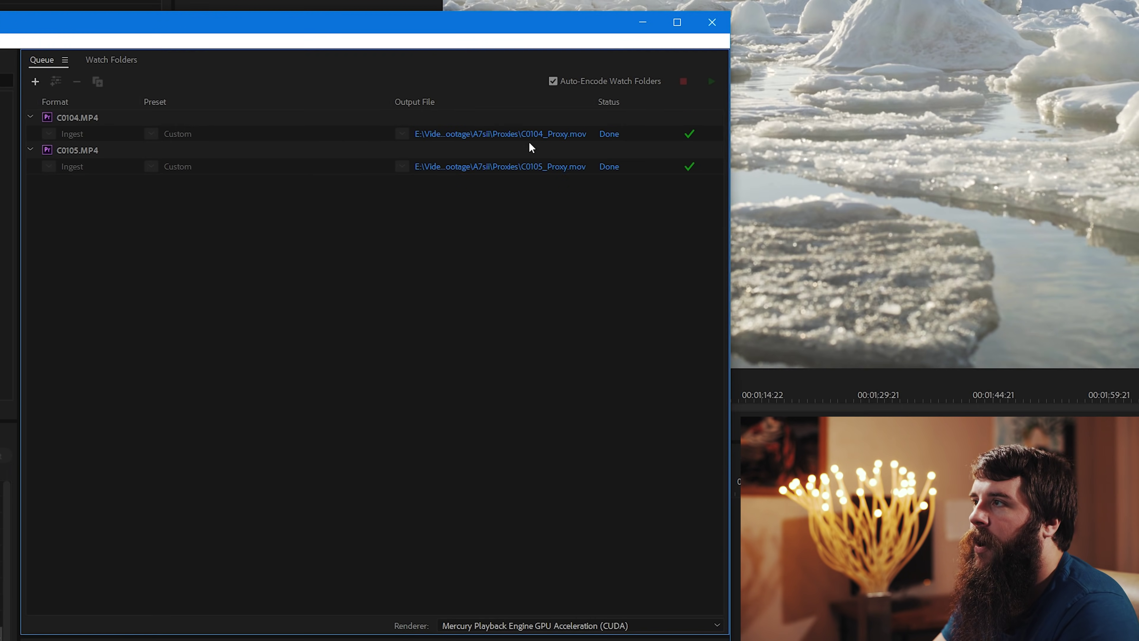
# Reveal C0104_Proxy.mov on disk from Media Encoder, check its parent A7sii folder, and return to the Premiere Pro project
pyautogui.click(522, 134)
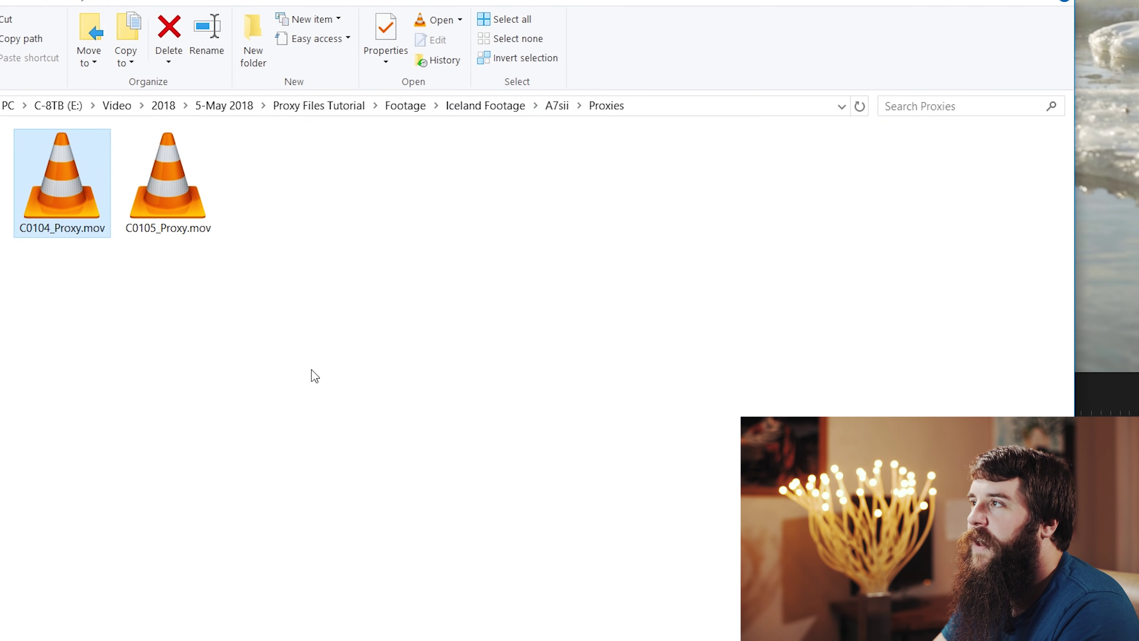
pyautogui.click(614, 110)
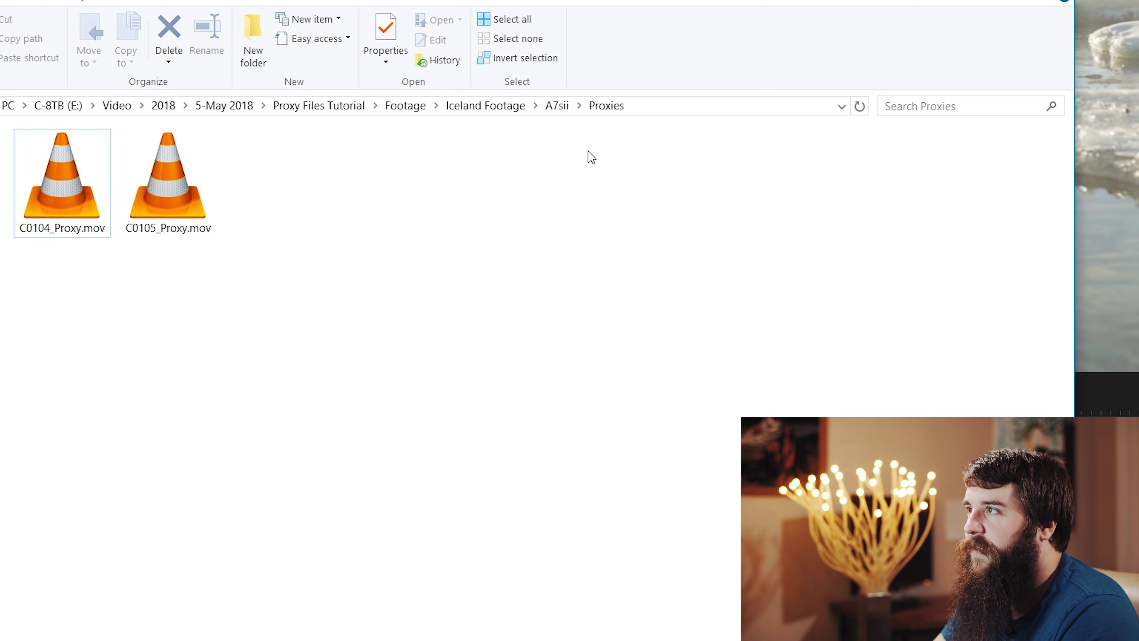
pyautogui.click(558, 106)
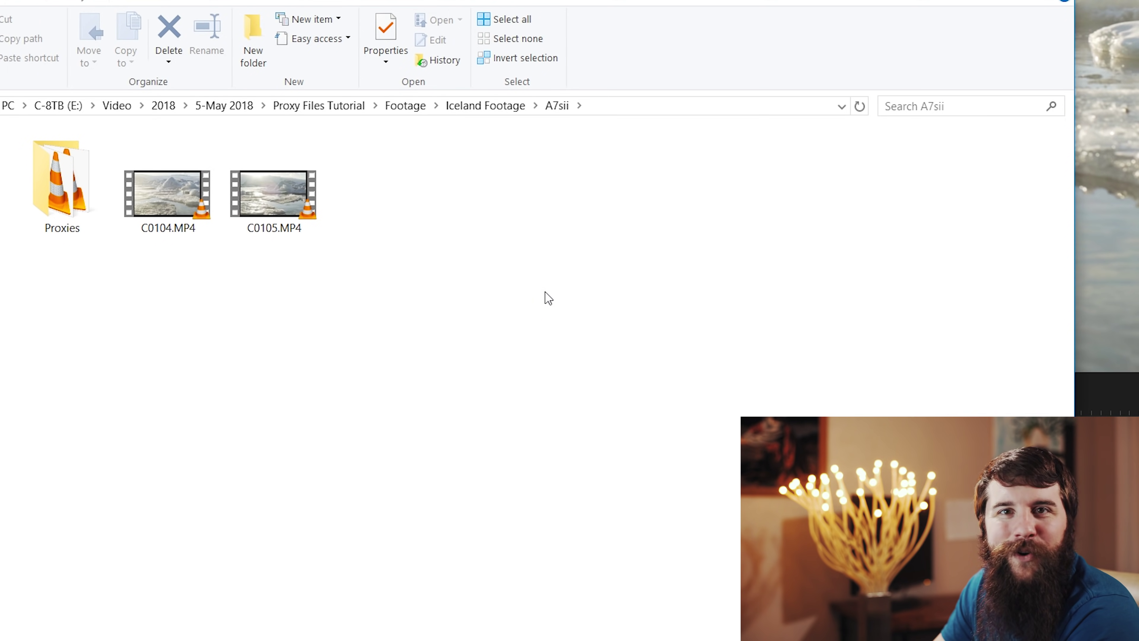
pyautogui.click(769, 66)
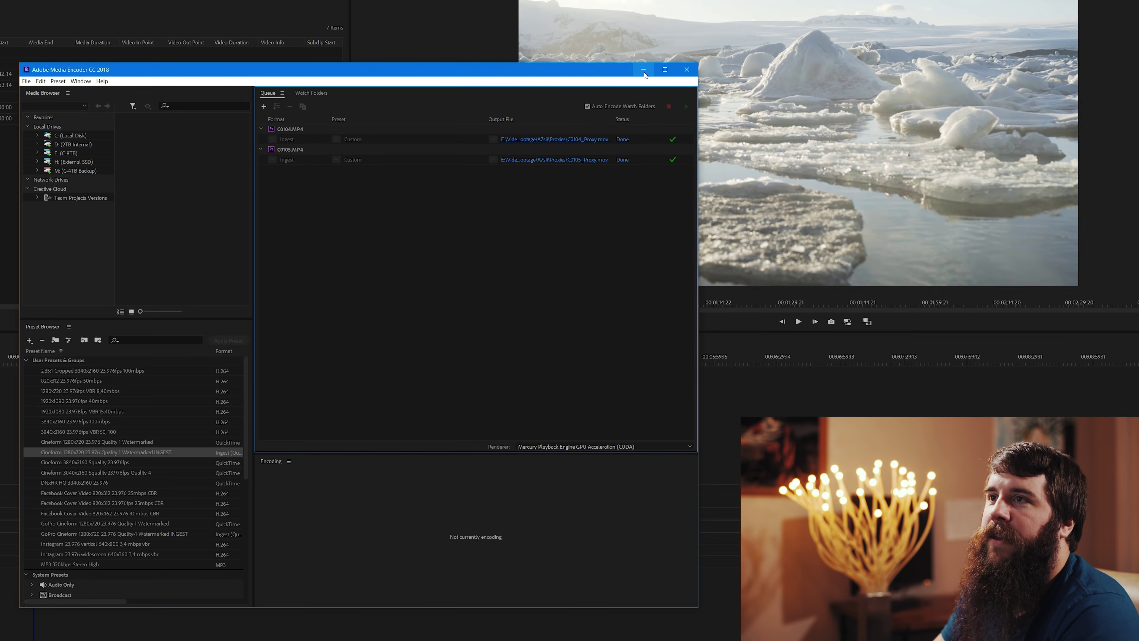
pyautogui.click(477, 36)
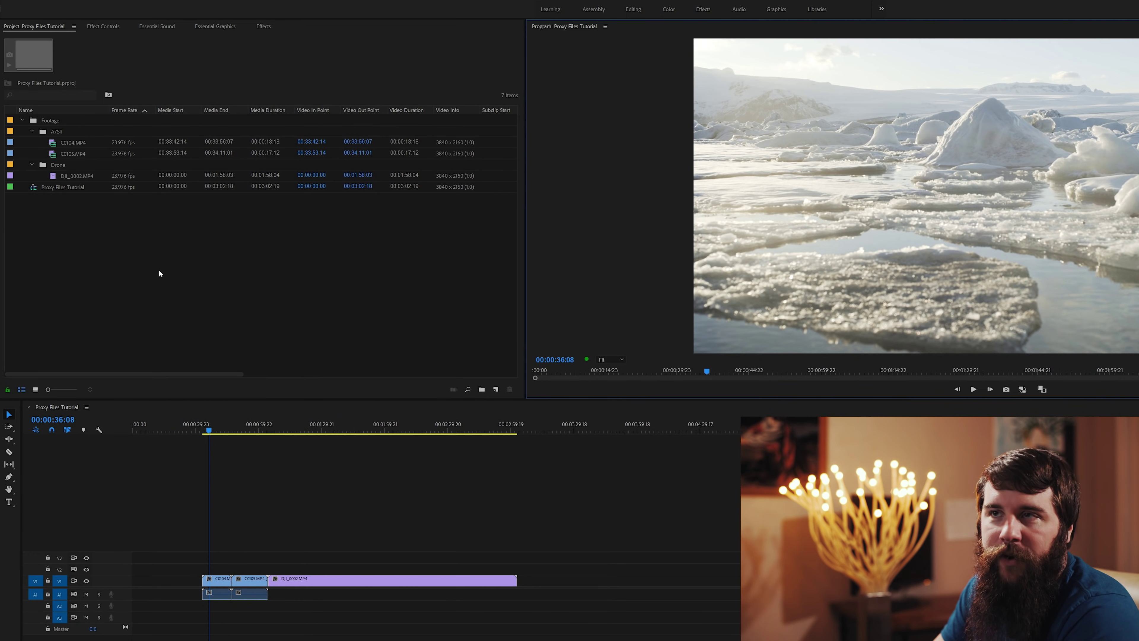
# Select C0104.MP4 and C0105.MP4, turn on proxy playback in the Program Monitor, and scrub the sequence to view the watermarked footage
pyautogui.click(242, 142)
pyautogui.keyDown('shift'); pyautogui.click(246, 153); pyautogui.keyUp('shift')
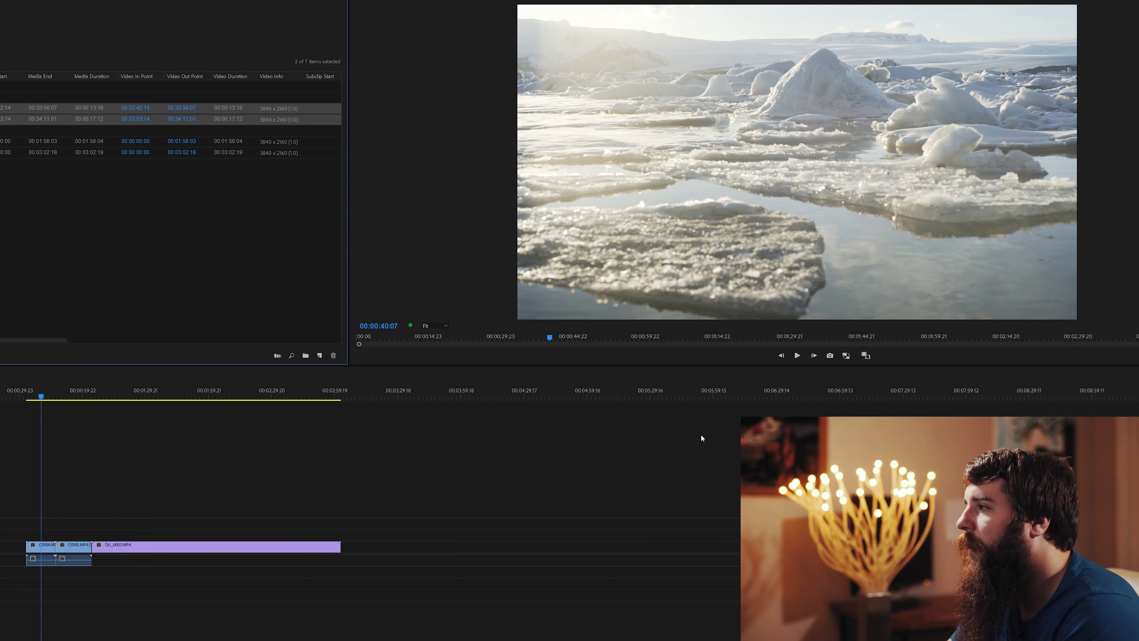
pyautogui.click(846, 355)
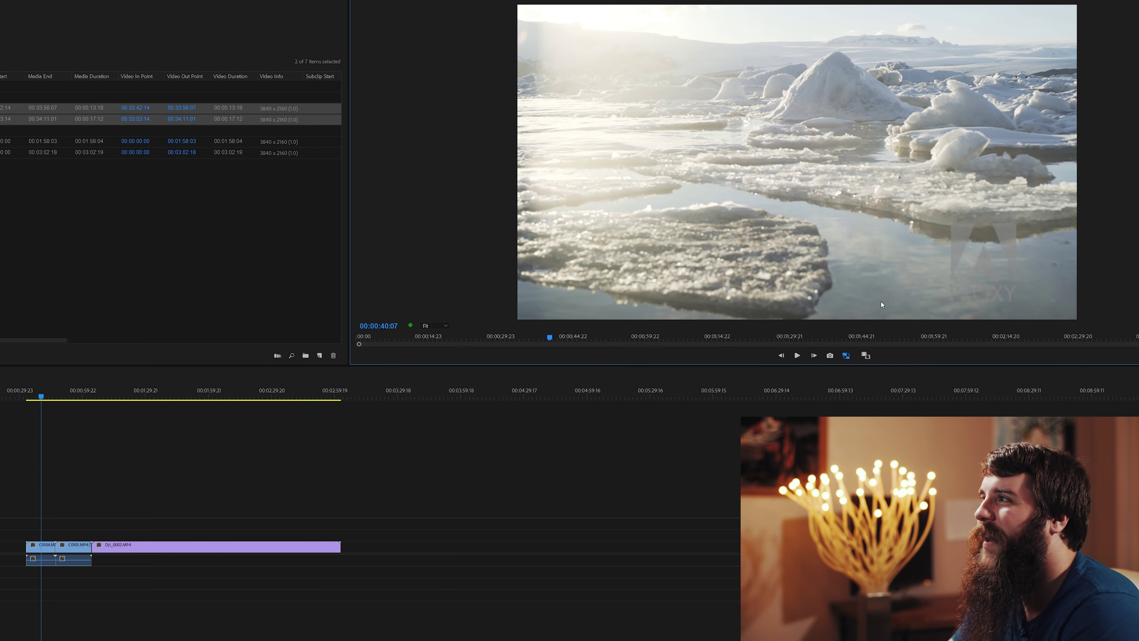
pyautogui.moveTo(62, 398); pyautogui.dragTo(35, 390)
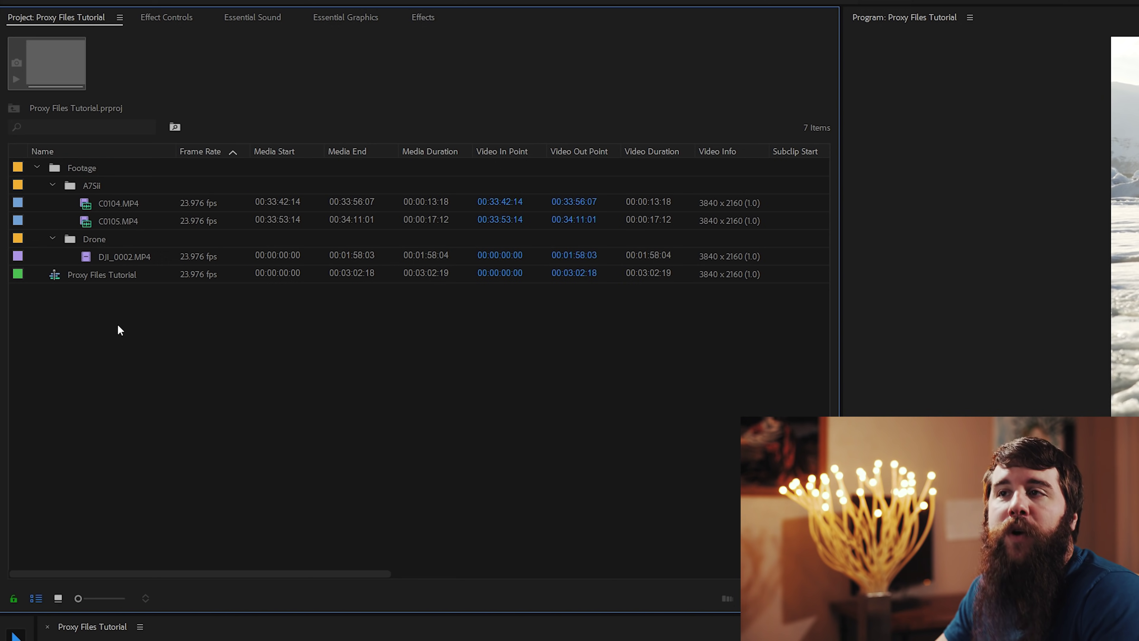
# Select the A7Sii bin and inspect the Proxies folder inside the A7sii footage folder on disk
pyautogui.click(88, 183)
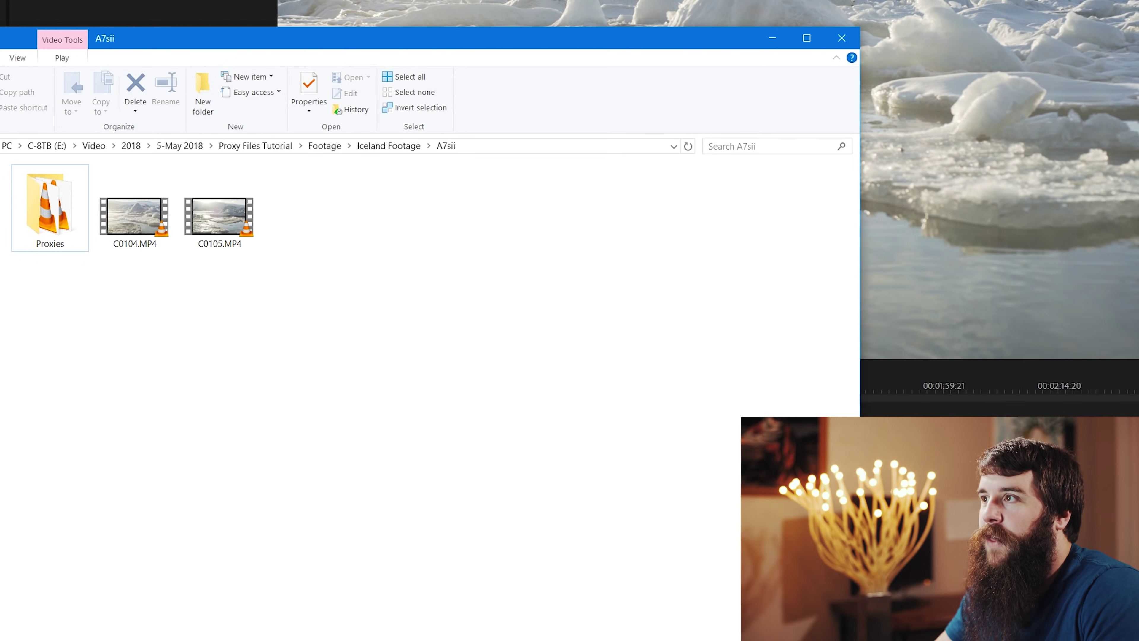
pyautogui.doubleClick(32, 212)
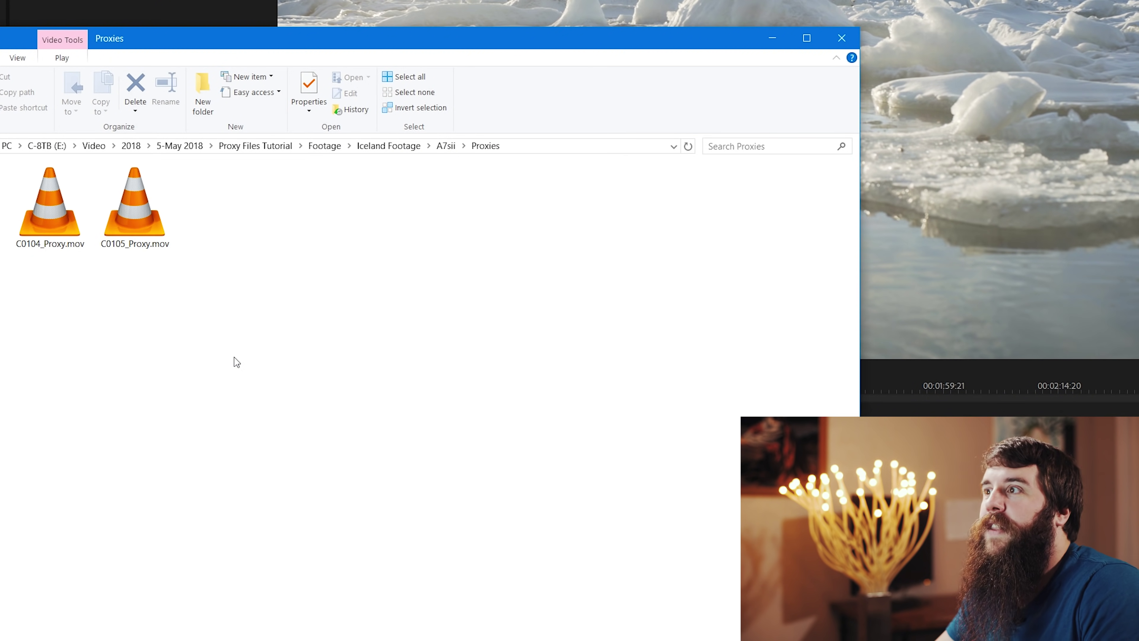
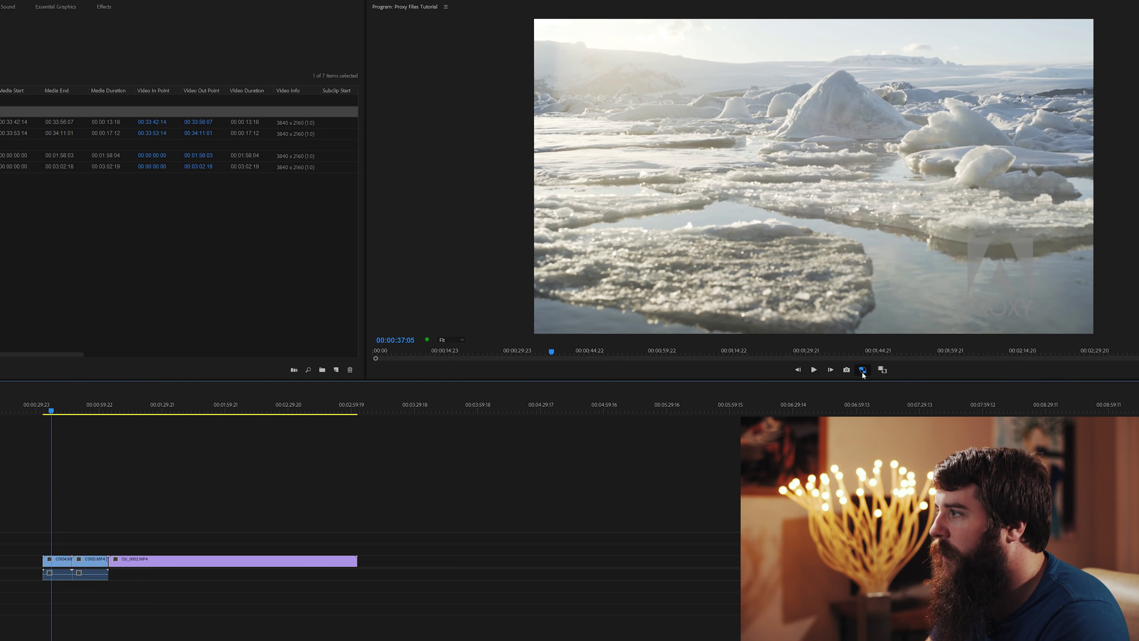
# Toggle proxy playback off and on repeatedly to compare the proxy with the full-resolution image, leaving proxies enabled
pyautogui.click(863, 370)
pyautogui.click(863, 370)
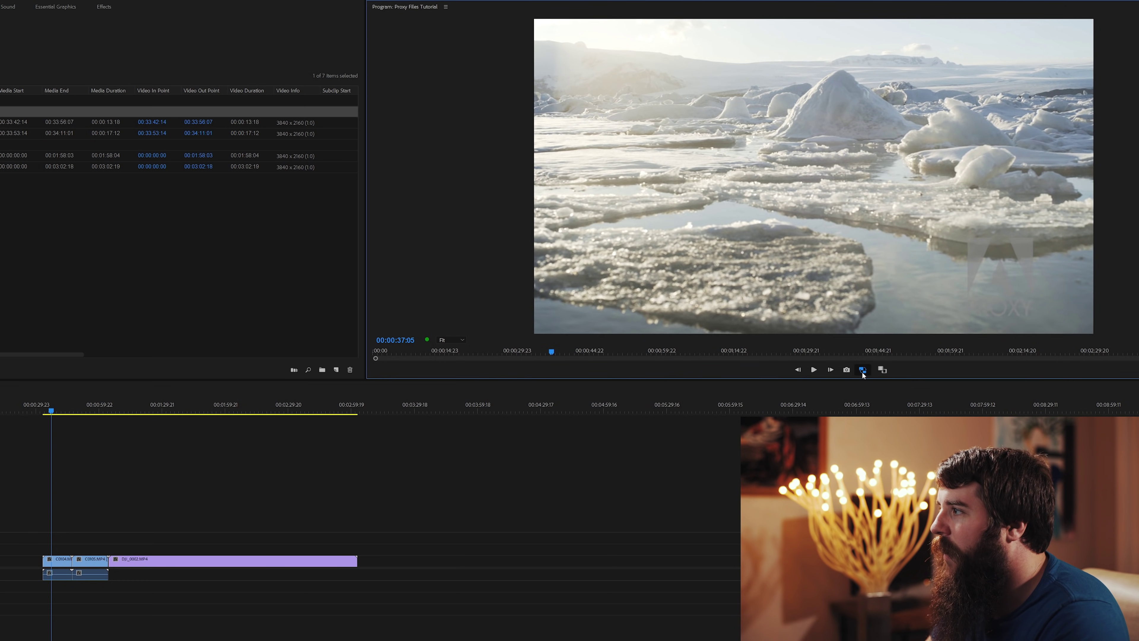
pyautogui.click(862, 369)
pyautogui.click(862, 371)
pyautogui.click(862, 371)
pyautogui.click(863, 371)
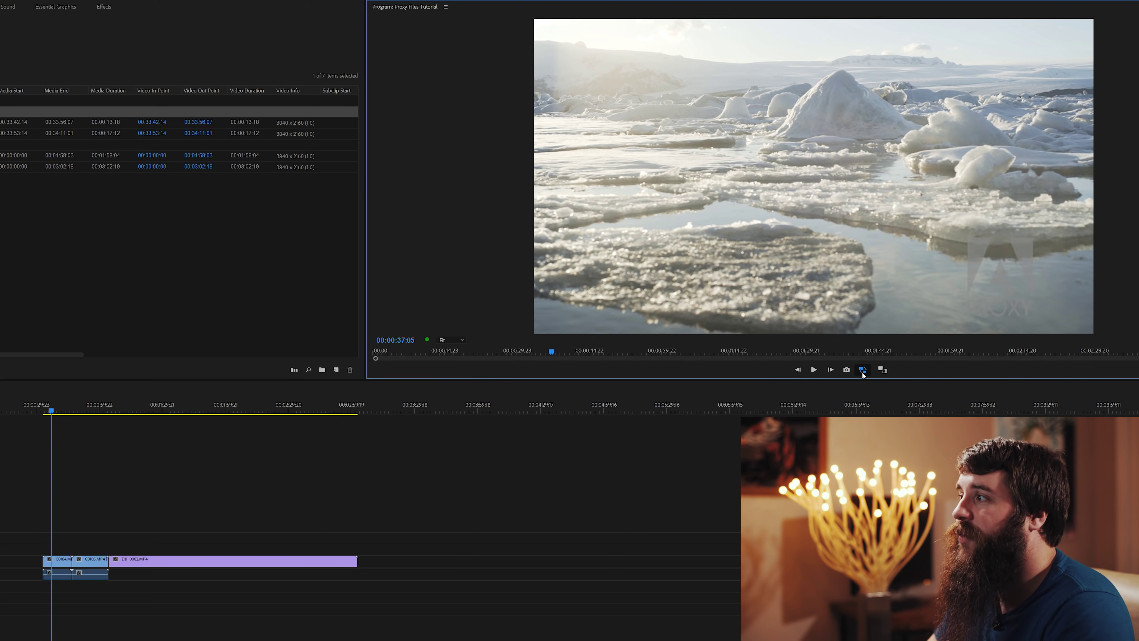
pyautogui.click(862, 370)
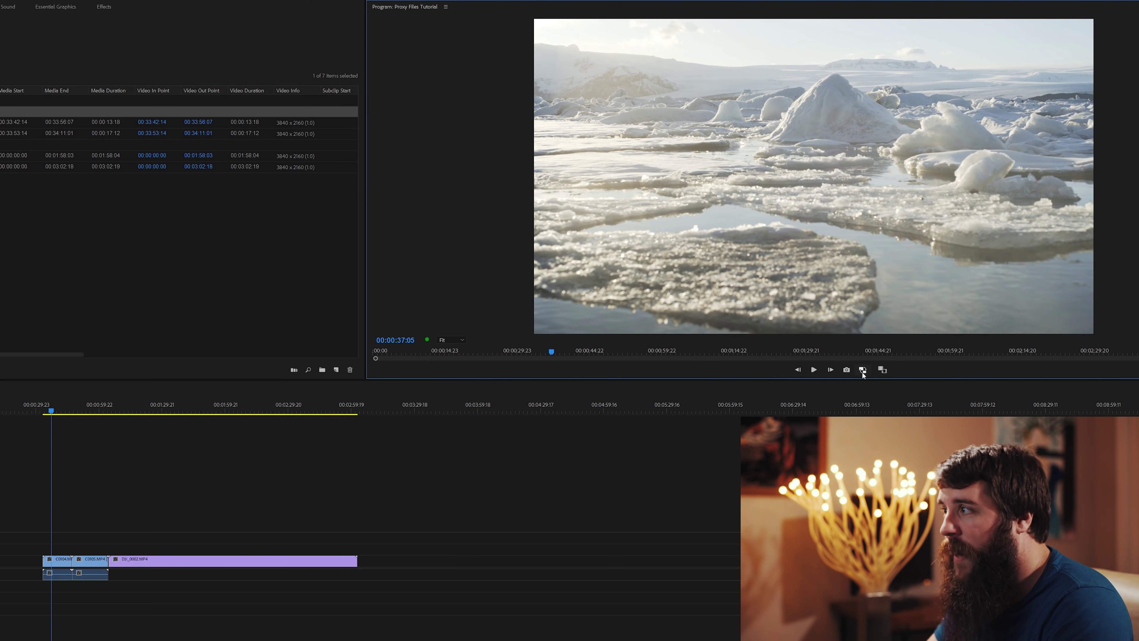
pyautogui.click(863, 370)
pyautogui.click(863, 370)
pyautogui.click(863, 369)
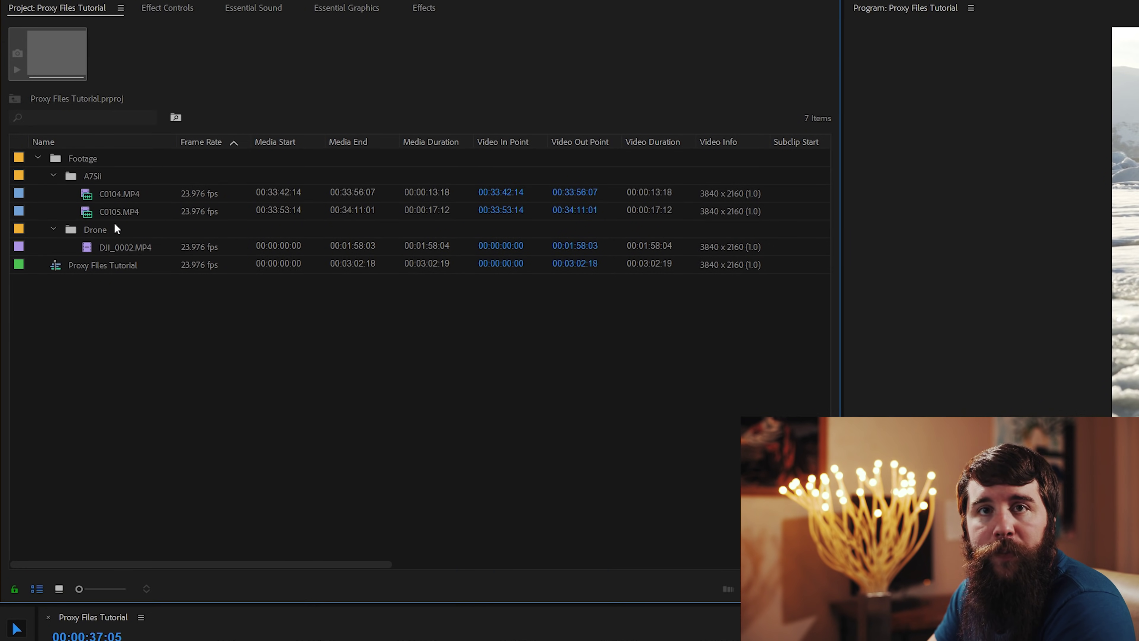
# Review the Interpret Footage frame rate settings of C0104.MP4 and cancel without changing them
pyautogui.rightClick(102, 196)
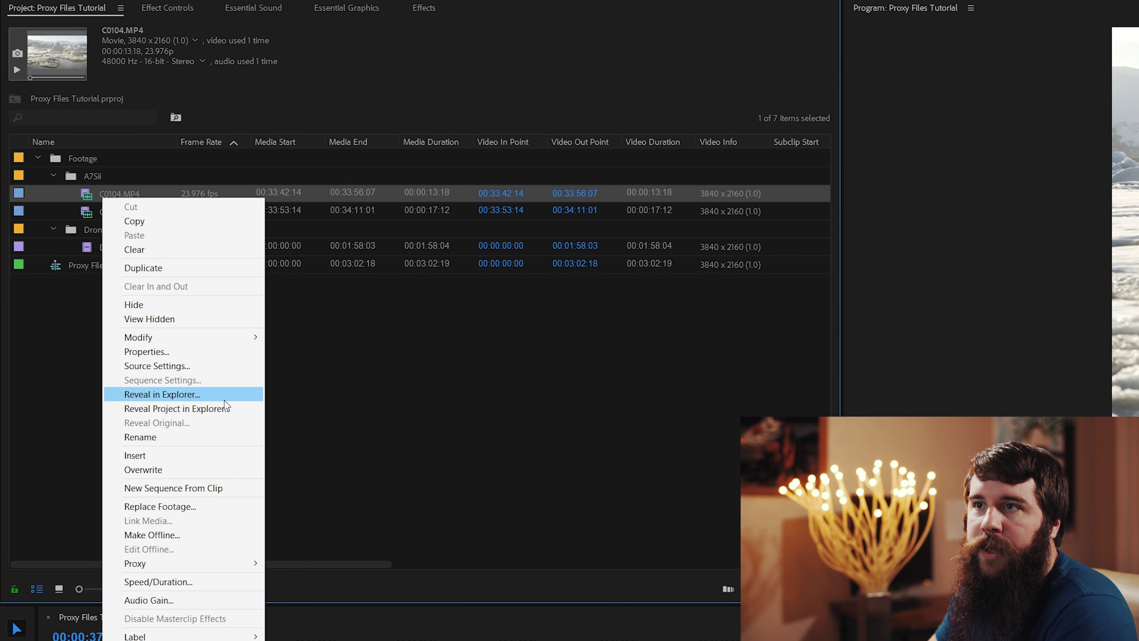
pyautogui.moveTo(252, 341)
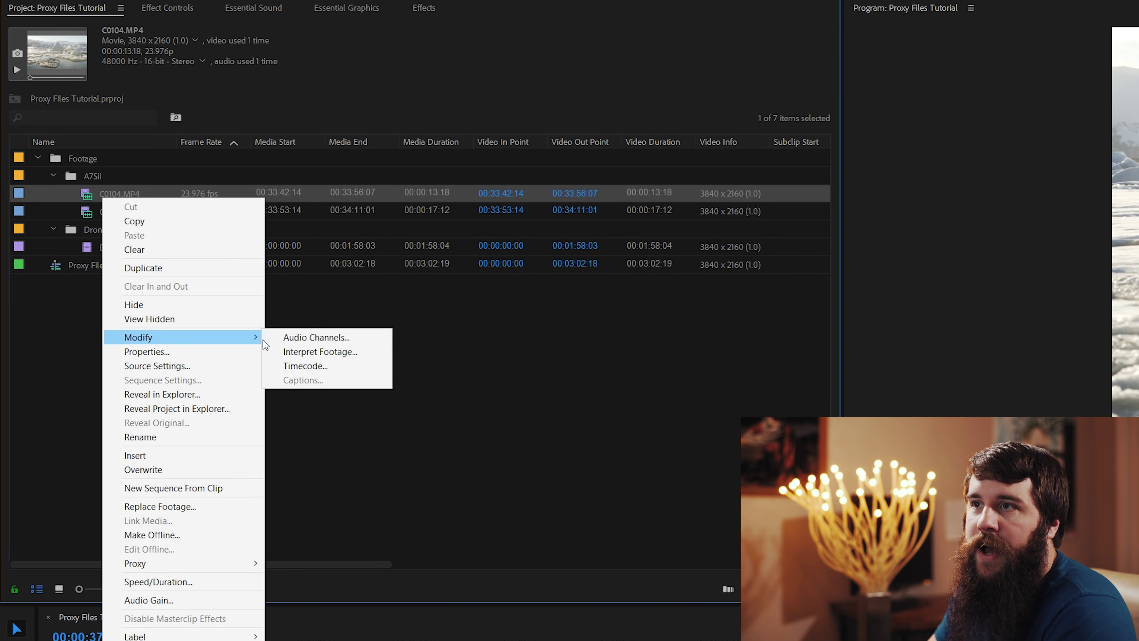
pyautogui.click(310, 351)
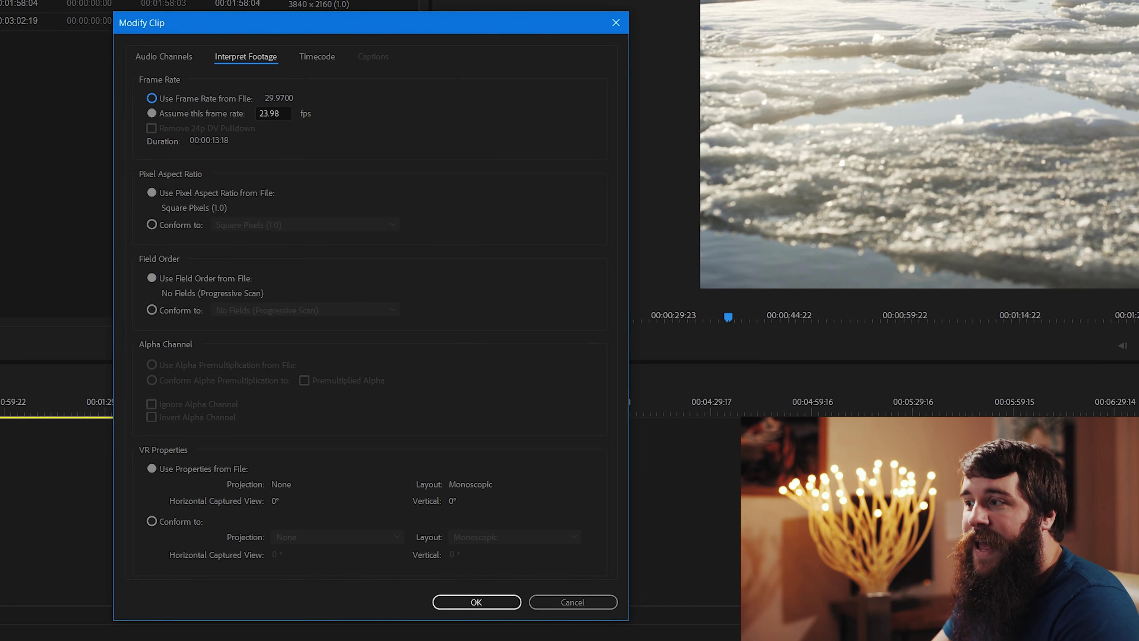
pyautogui.click(575, 608)
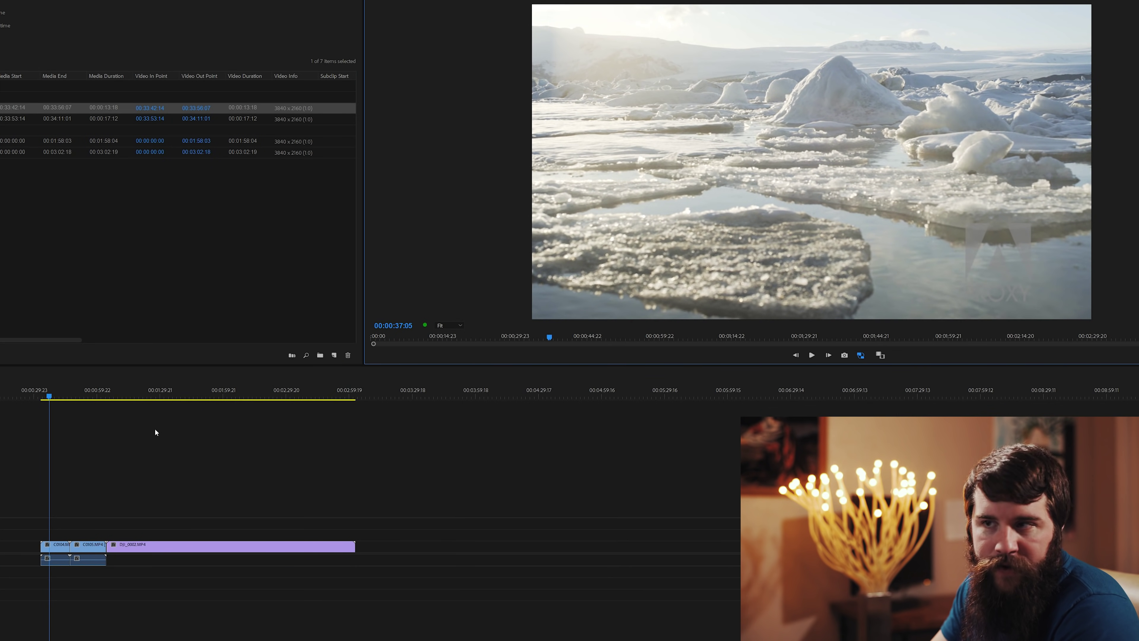
# Delete C0104_Proxy.mov and C0105_Proxy.mov from the A7sii Proxies folder on disk and return to the Premiere Pro project
pyautogui.moveTo(47, 394); pyautogui.dragTo(53, 395)
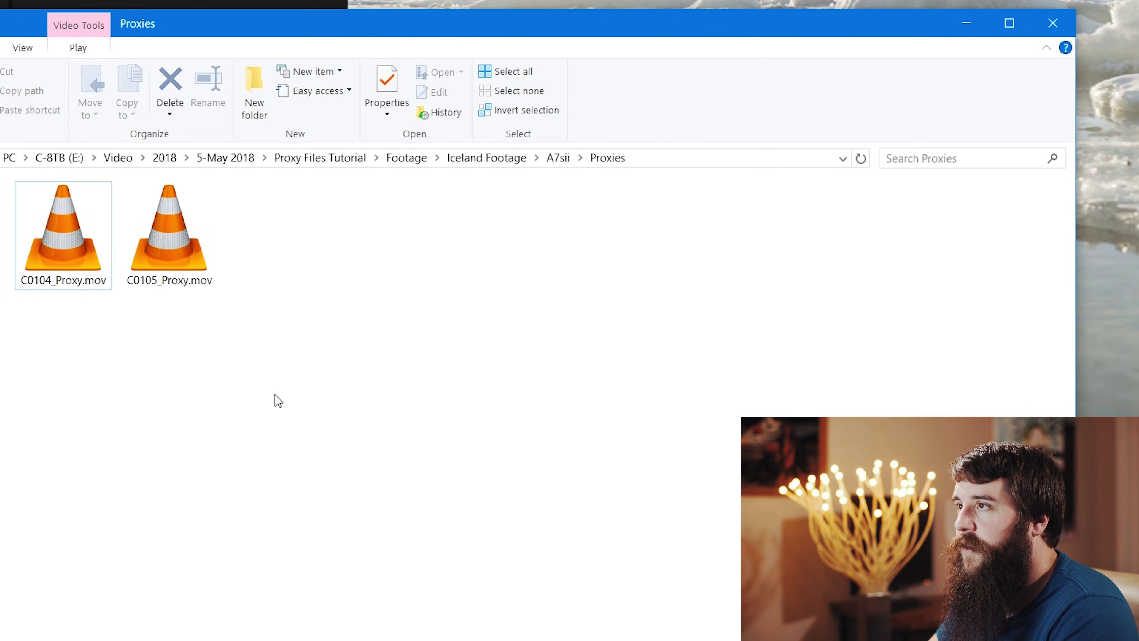
pyautogui.hotkey('ctrl', 'a')
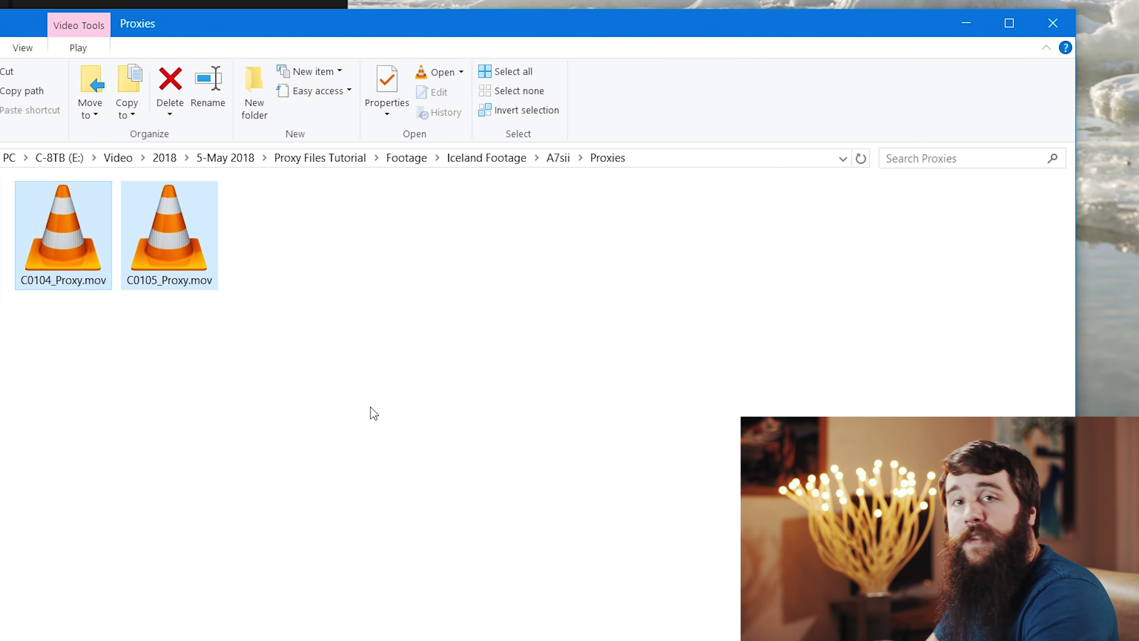
pyautogui.press('Delete')
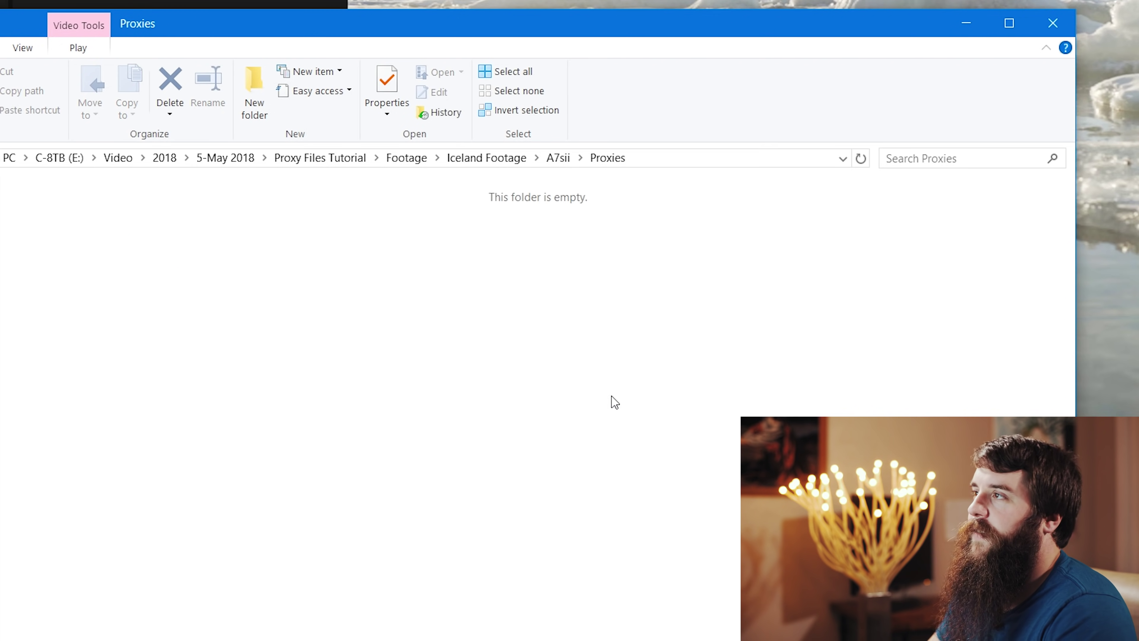
pyautogui.click(976, 30)
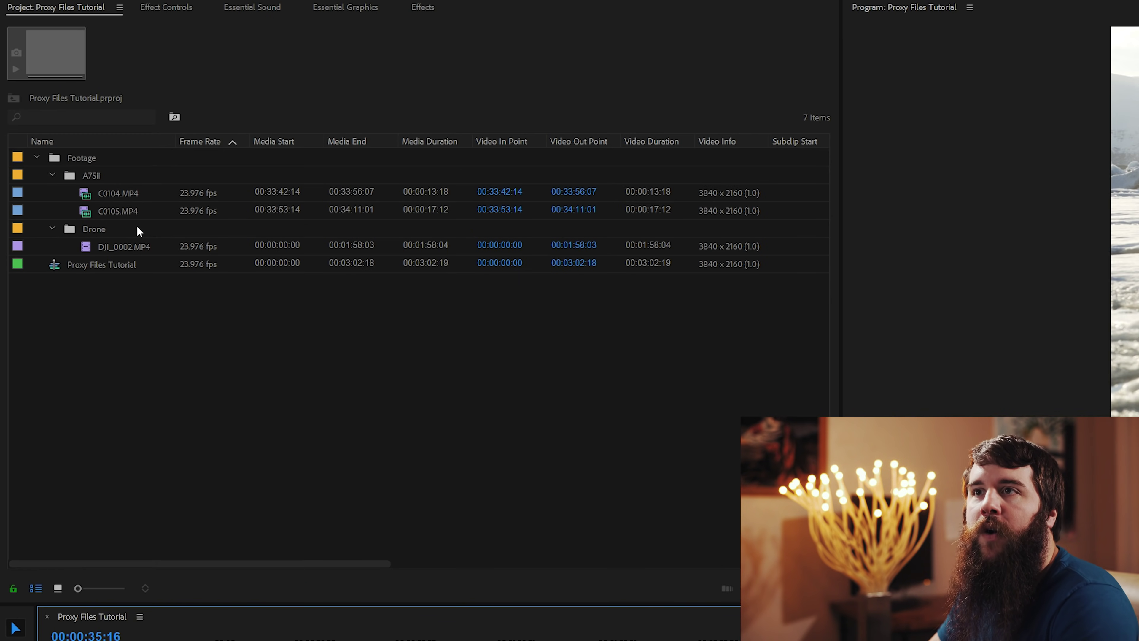
# Start recreating the QuickTime proxies for C0104.MP4 and C0105.MP4 with the Cineform 1280x720 23.976 Quality 1 Watermarked INGEST preset
pyautogui.click(91, 196)
pyautogui.keyDown('shift'); pyautogui.click(95, 210); pyautogui.keyUp('shift')
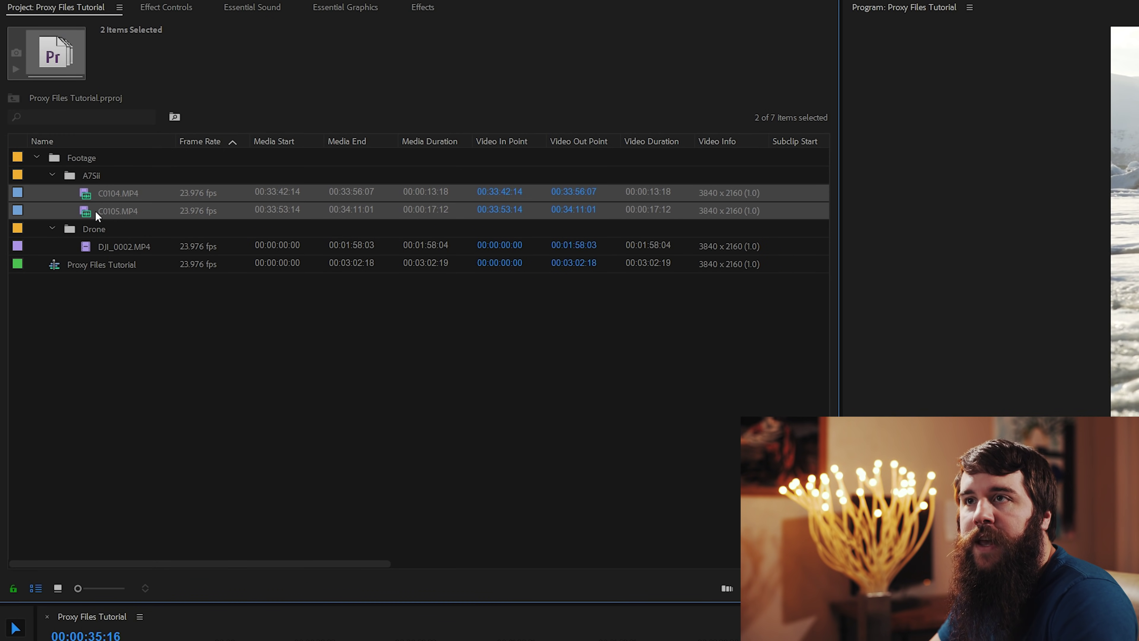
pyautogui.rightClick(95, 210)
pyautogui.moveTo(236, 472)
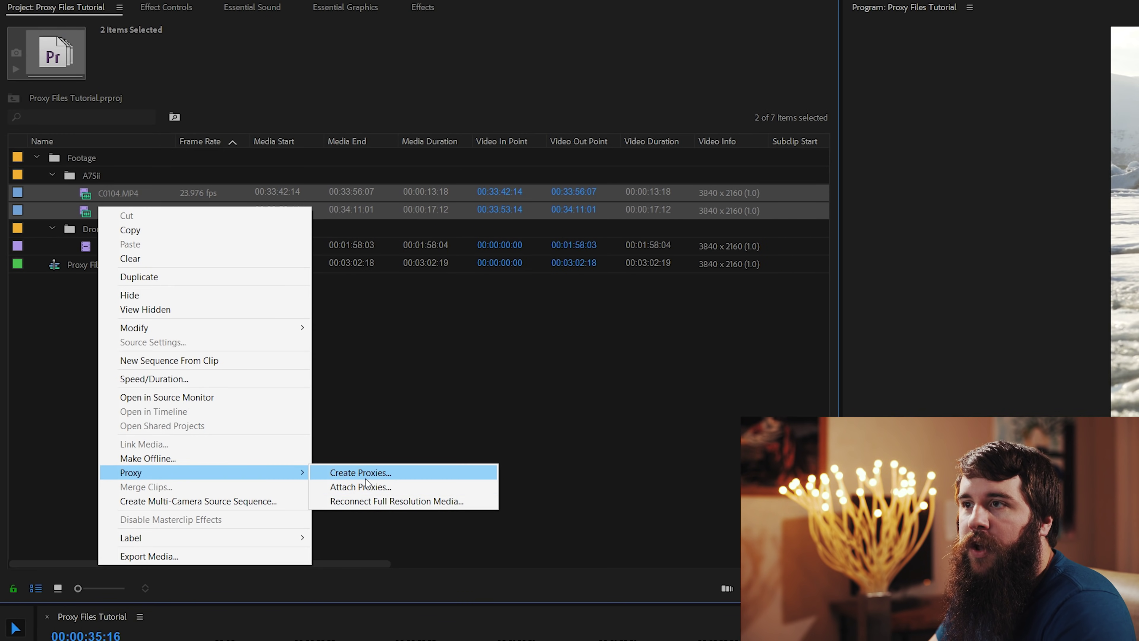
pyautogui.click(371, 470)
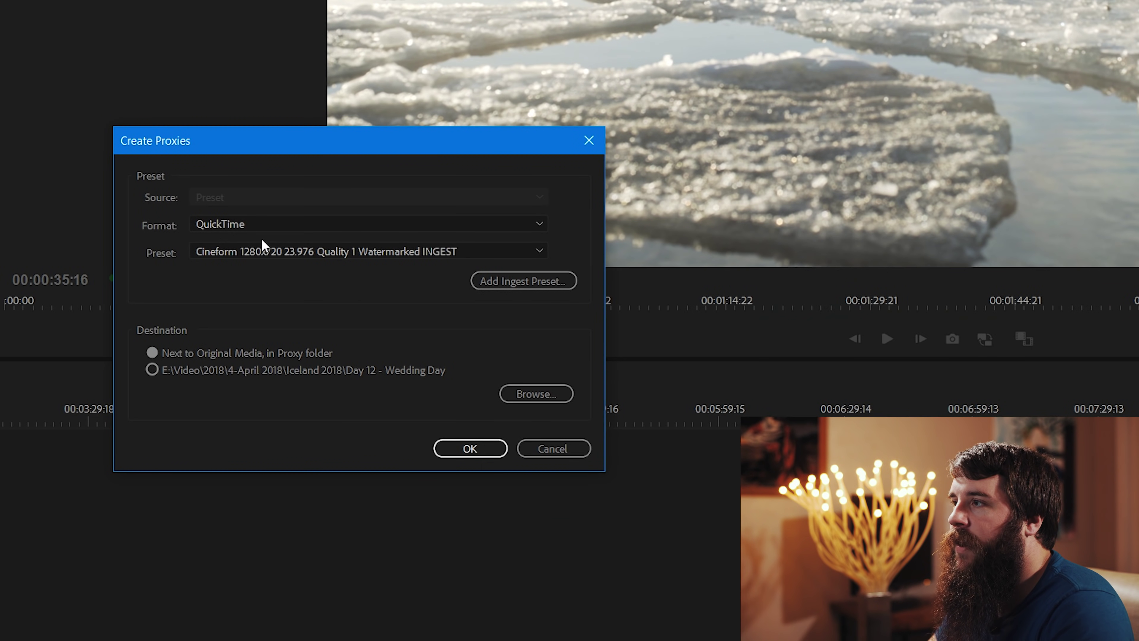
pyautogui.click(257, 251)
pyautogui.click(261, 270)
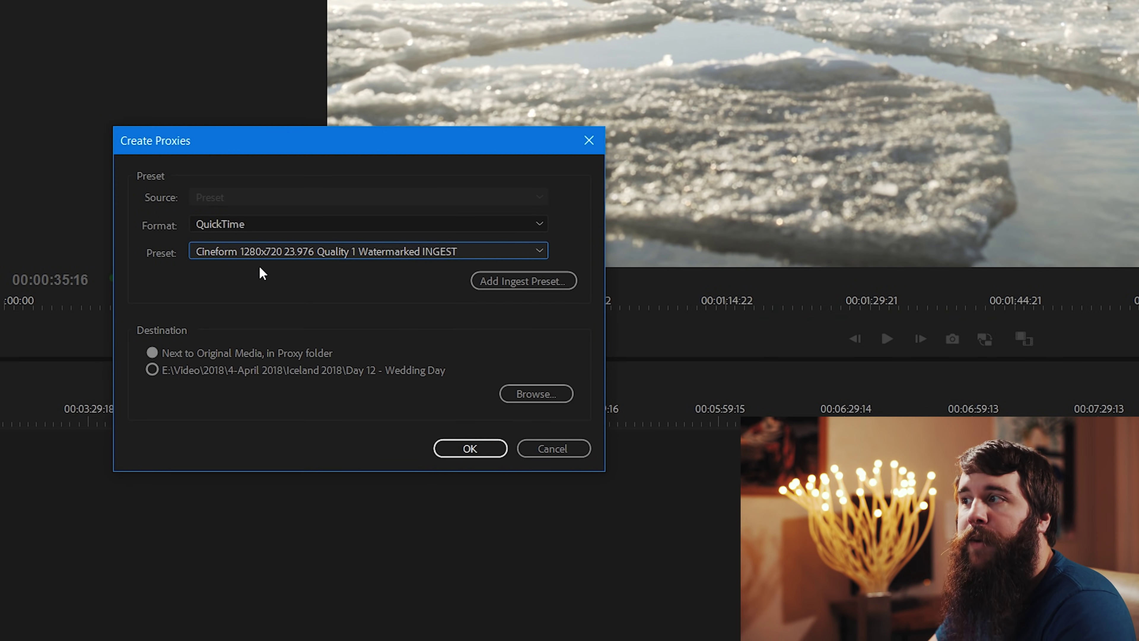
pyautogui.click(462, 449)
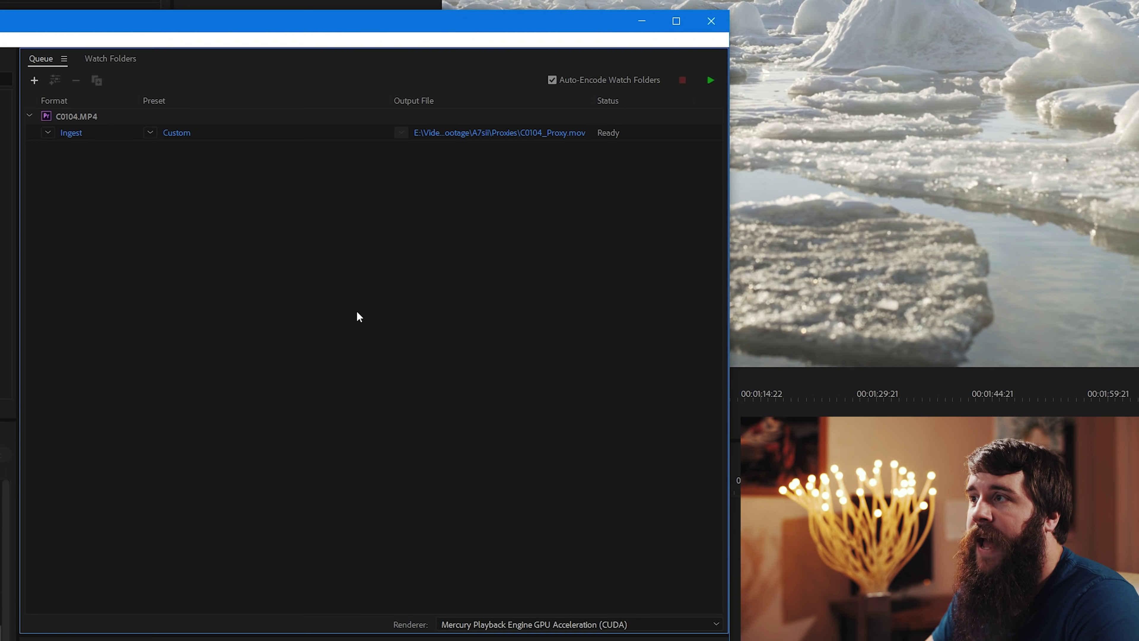
# Stop the Media Encoder queue immediately without finishing the current C0104.MP4 proxy
pyautogui.click(682, 80)
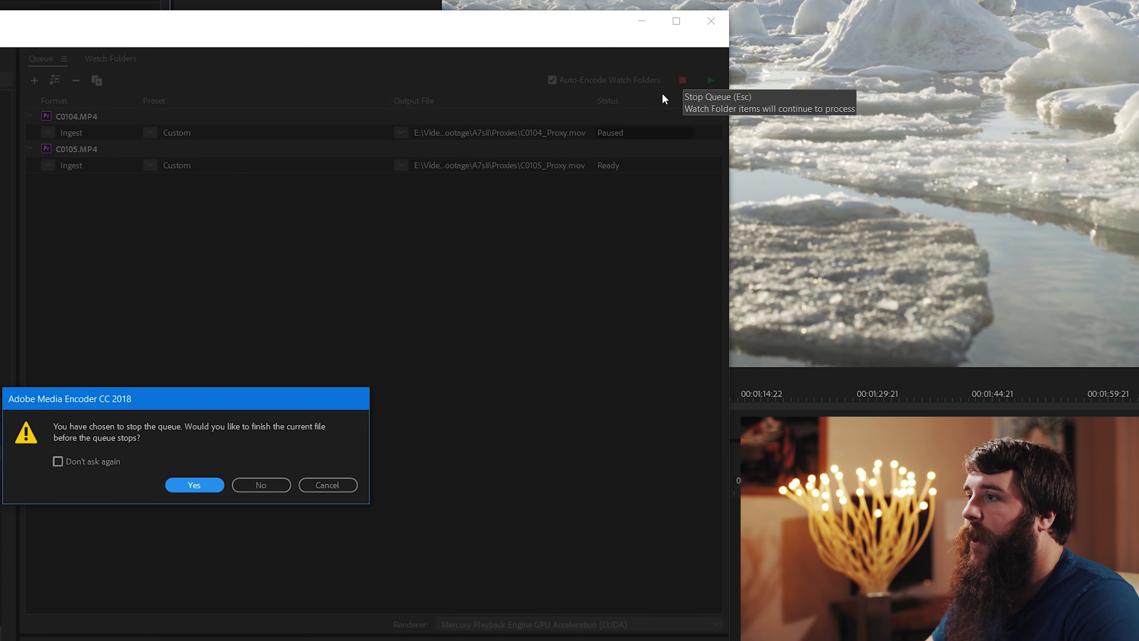
pyautogui.click(262, 485)
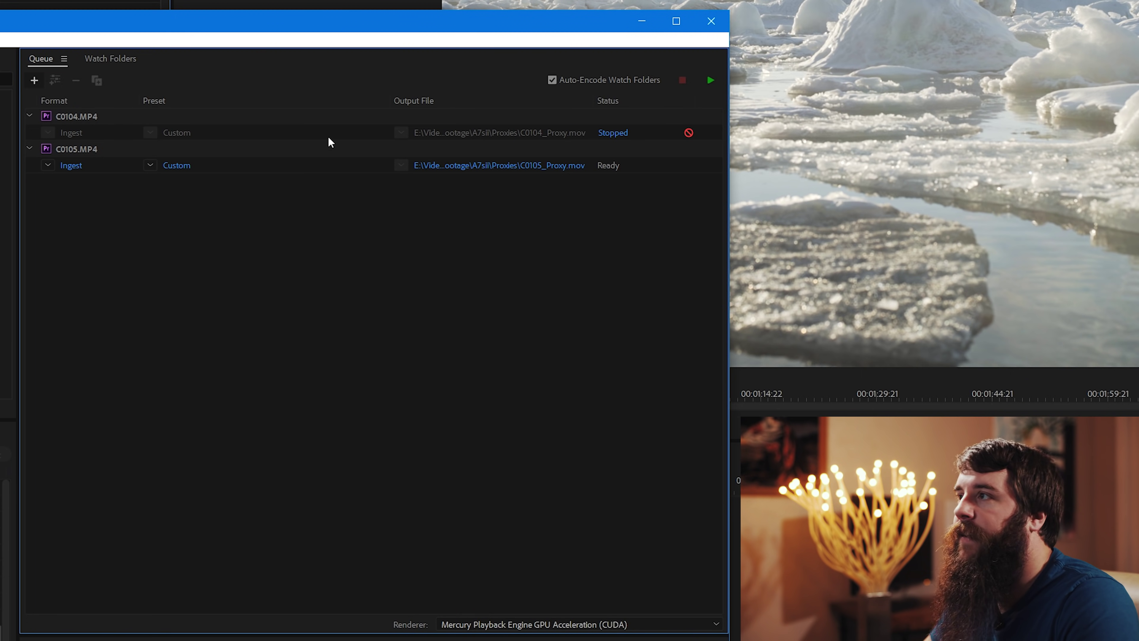
# Reset the status of the C0104.MP4 and C0105.MP4 jobs in the Media Encoder queue
pyautogui.click(352, 132)
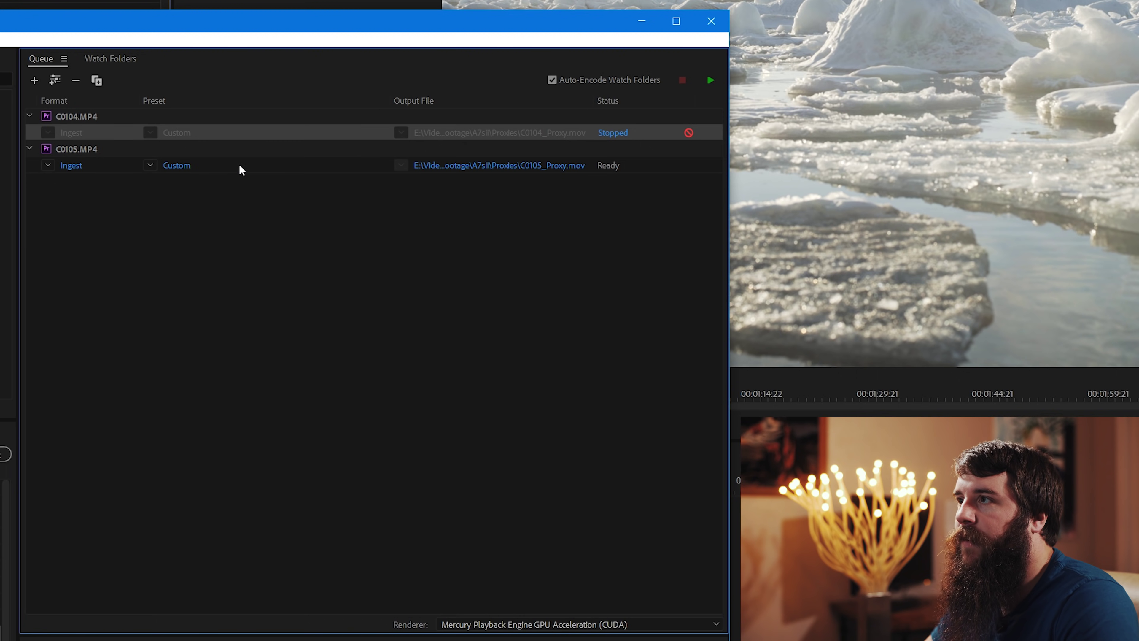
pyautogui.hotkey('ctrl', 'a')
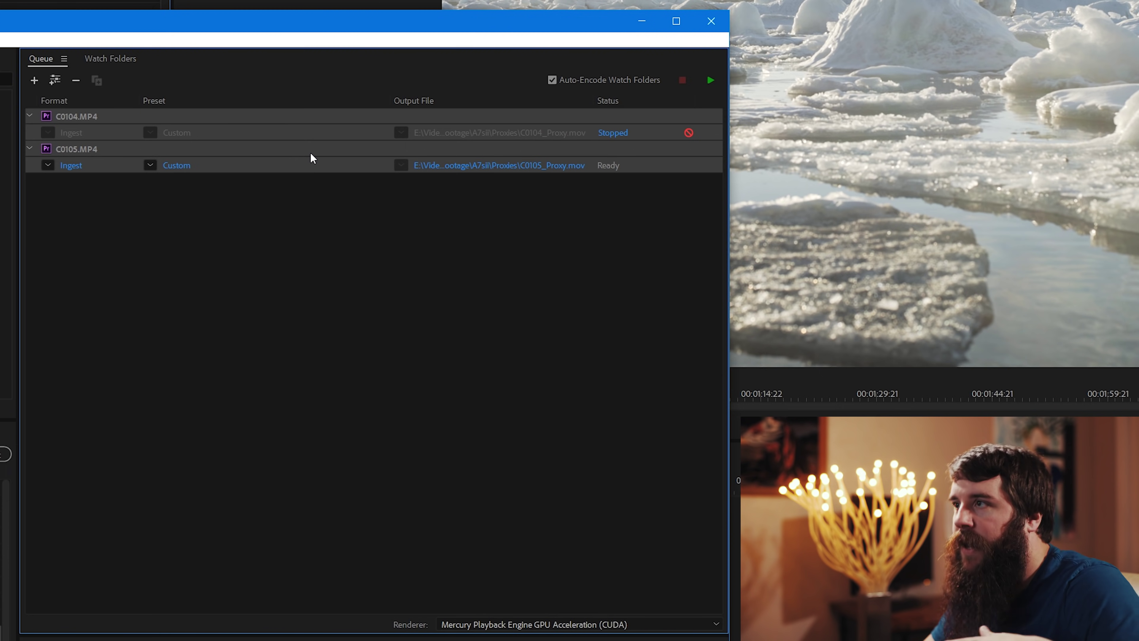
pyautogui.rightClick(329, 134)
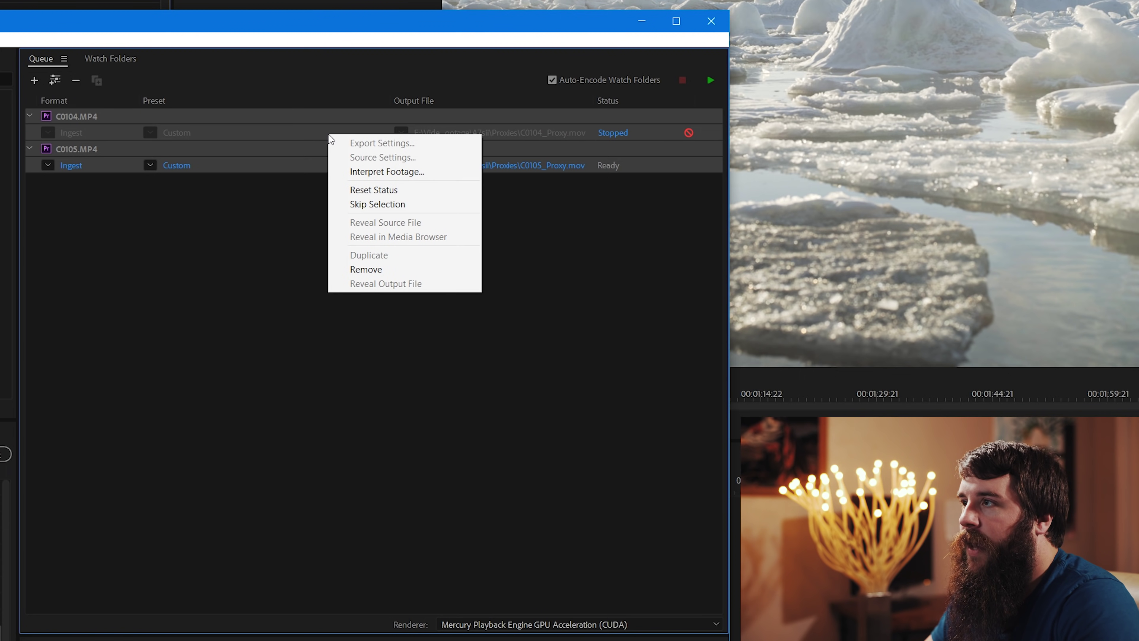
pyautogui.click(385, 193)
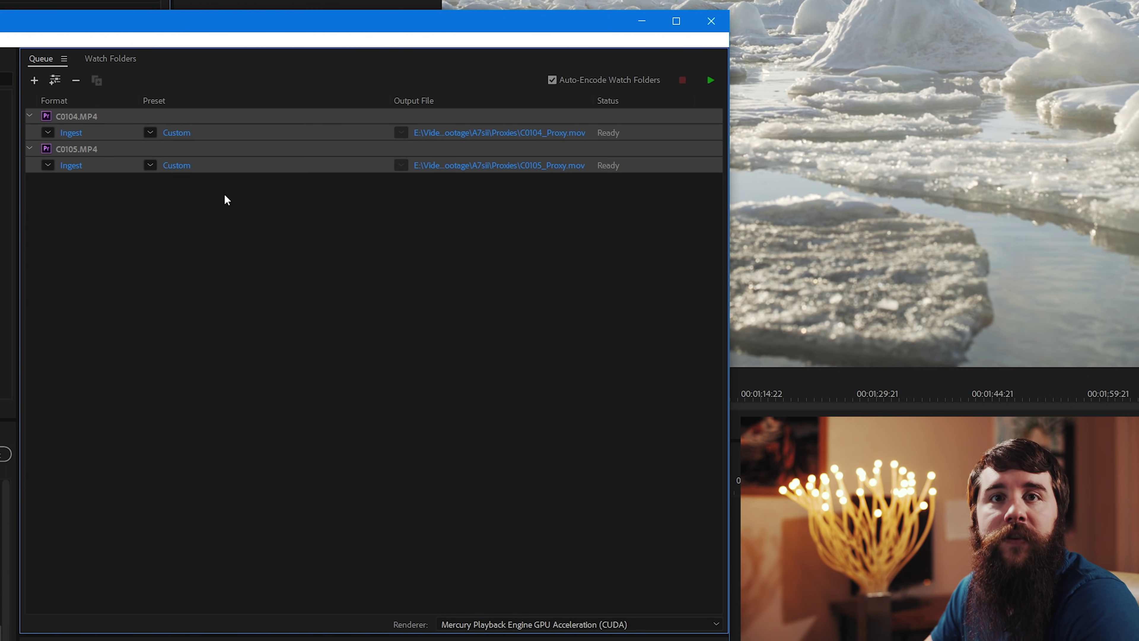
pyautogui.click(383, 258)
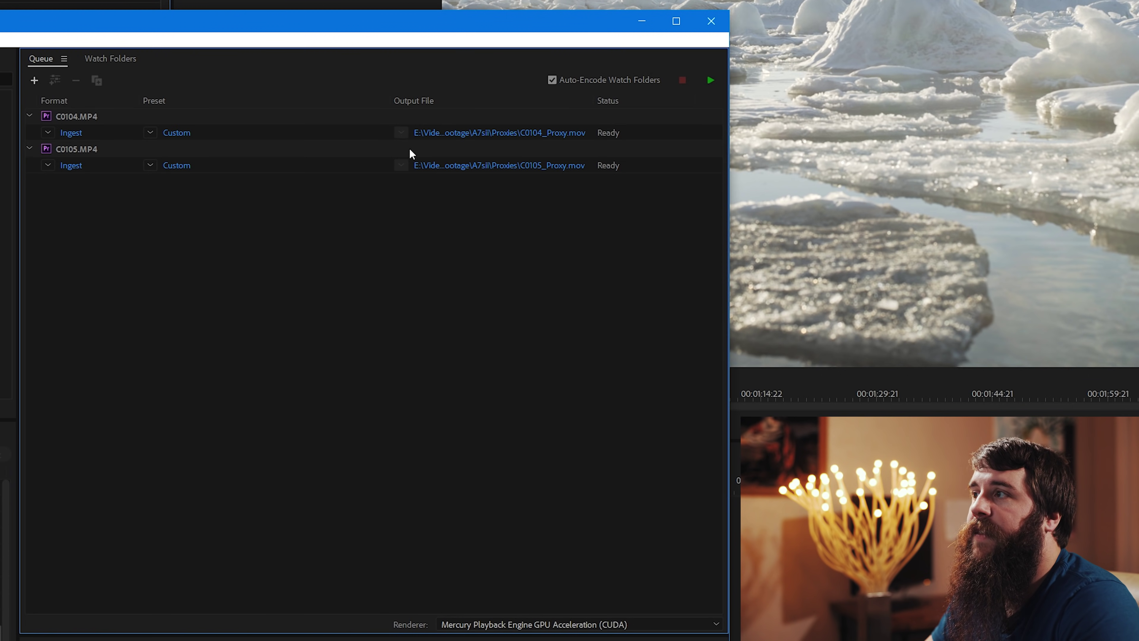
# Open the C0104 output location from the queue, delete the partial C0104_Proxy.mov file and close the folder
pyautogui.click(487, 133)
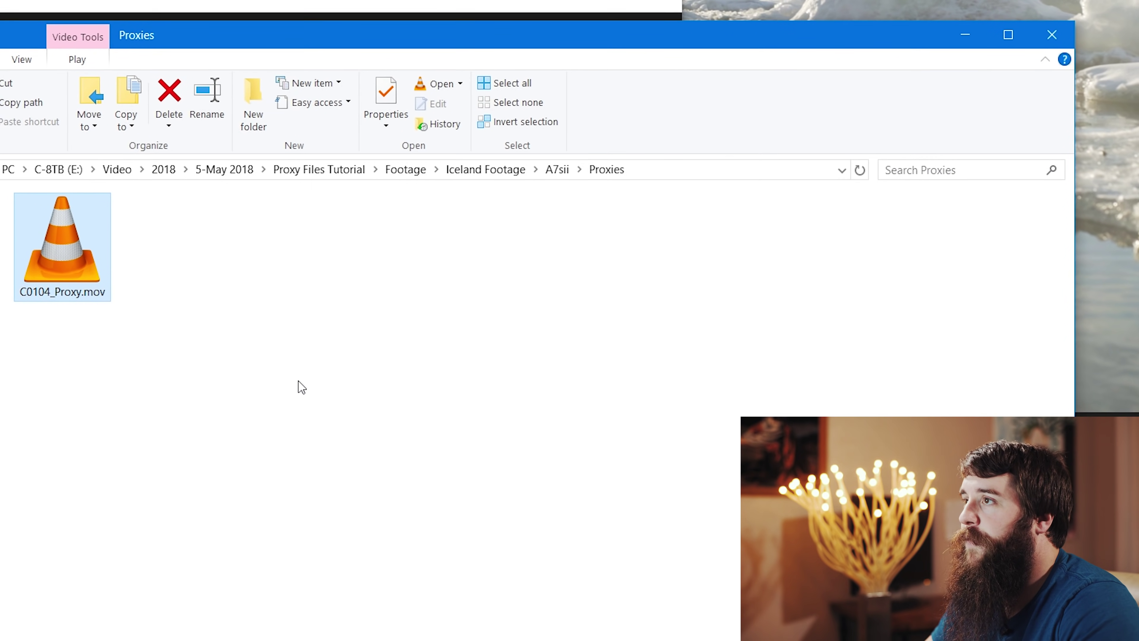
pyautogui.moveTo(169, 43)
pyautogui.mouseDown()
pyautogui.moveTo(194, 248)
pyautogui.moveTo(109, 96)
pyautogui.moveTo(160, 32)
pyautogui.mouseUp()
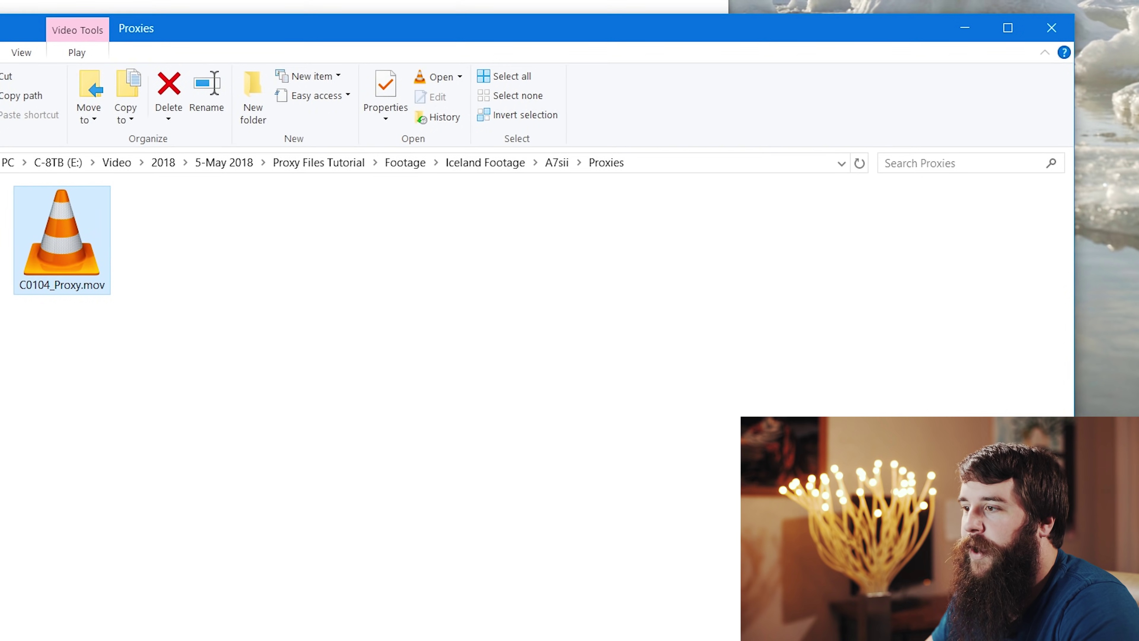
pyautogui.click(41, 211)
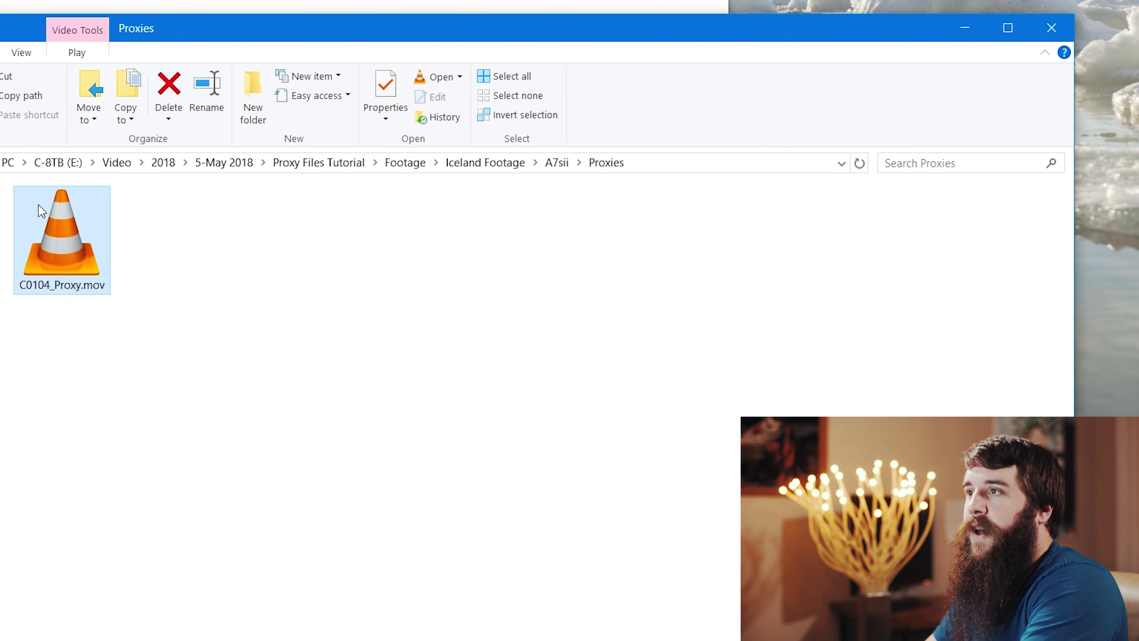
pyautogui.press('Delete')
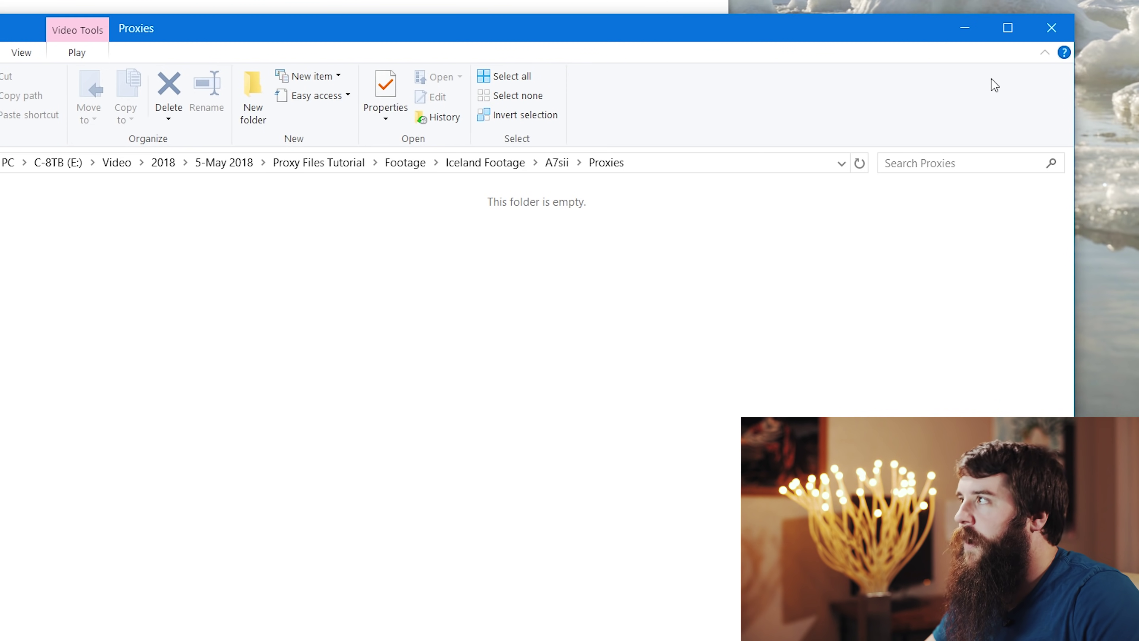
pyautogui.click(1054, 29)
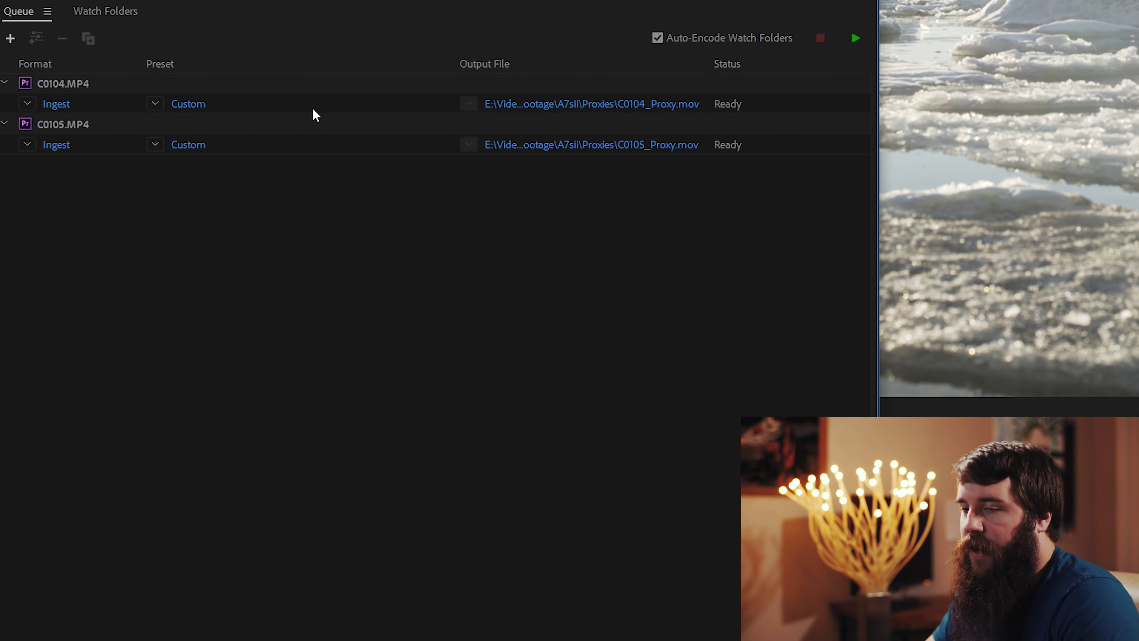
# Interpret both queued clips, C0104.MP4 and C0105.MP4, with an assumed frame rate of 23.976 fps
pyautogui.hotkey('ctrl', 'a')
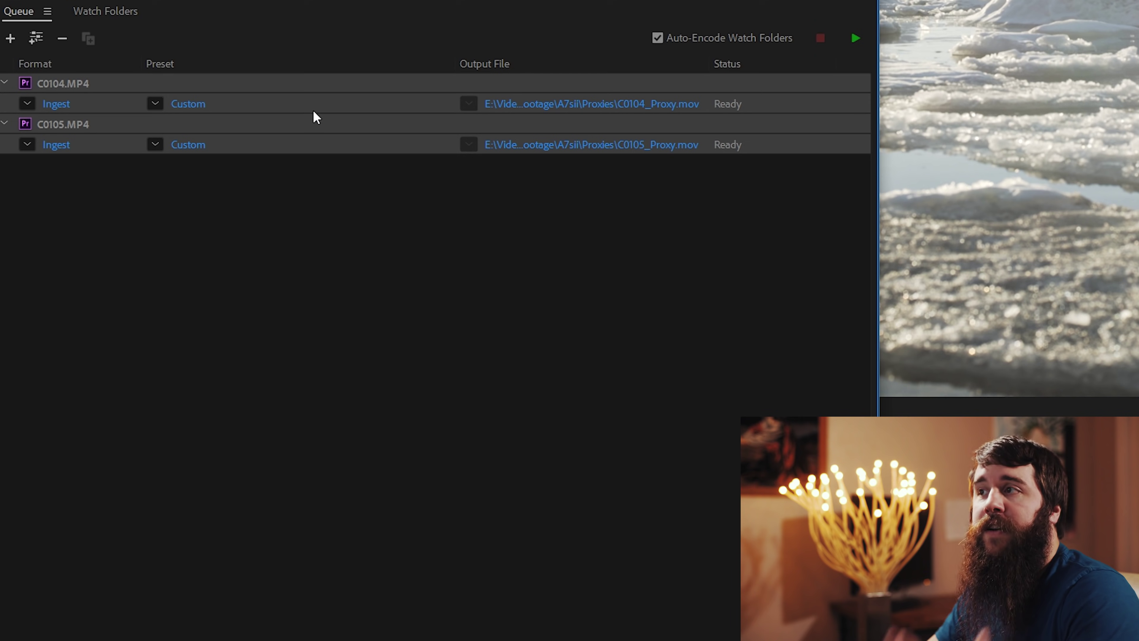
pyautogui.rightClick(281, 98)
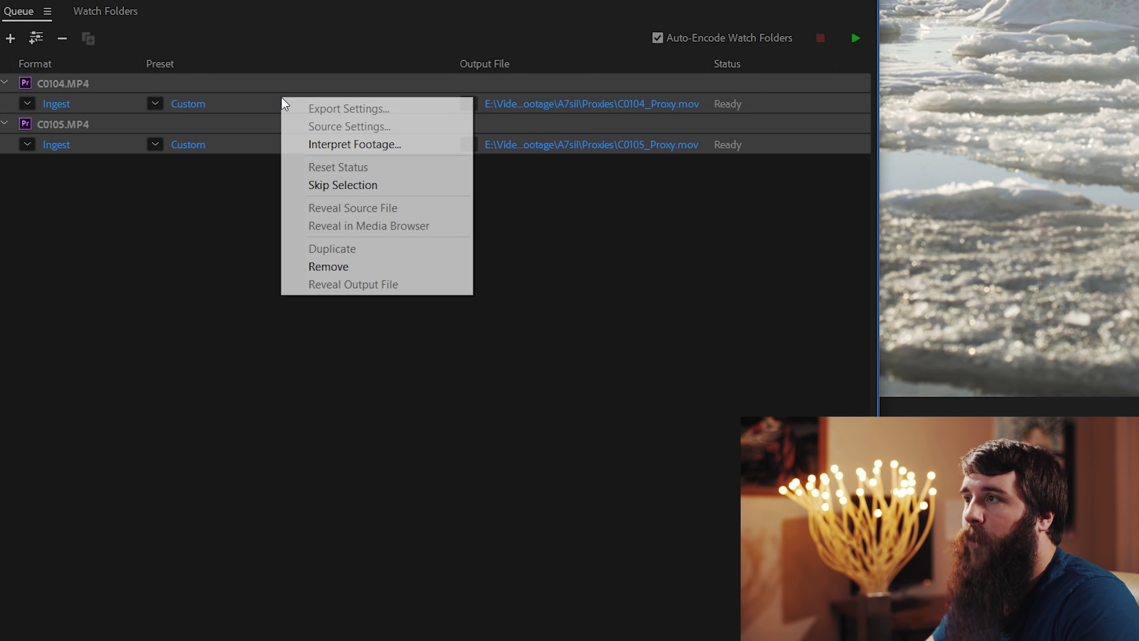
pyautogui.click(348, 144)
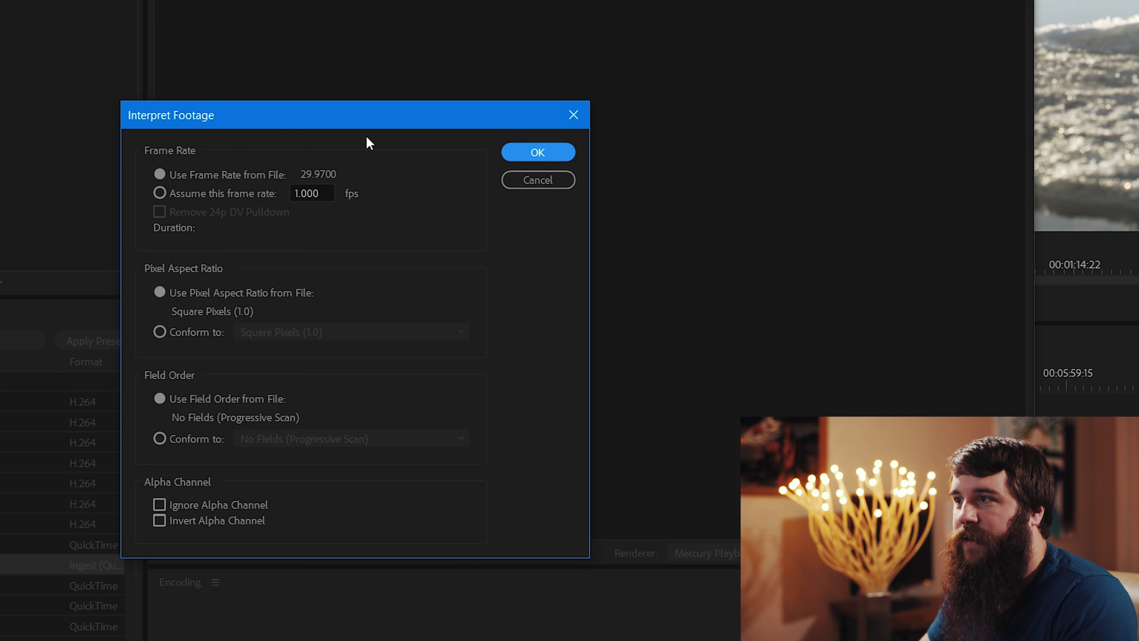
pyautogui.click(196, 197)
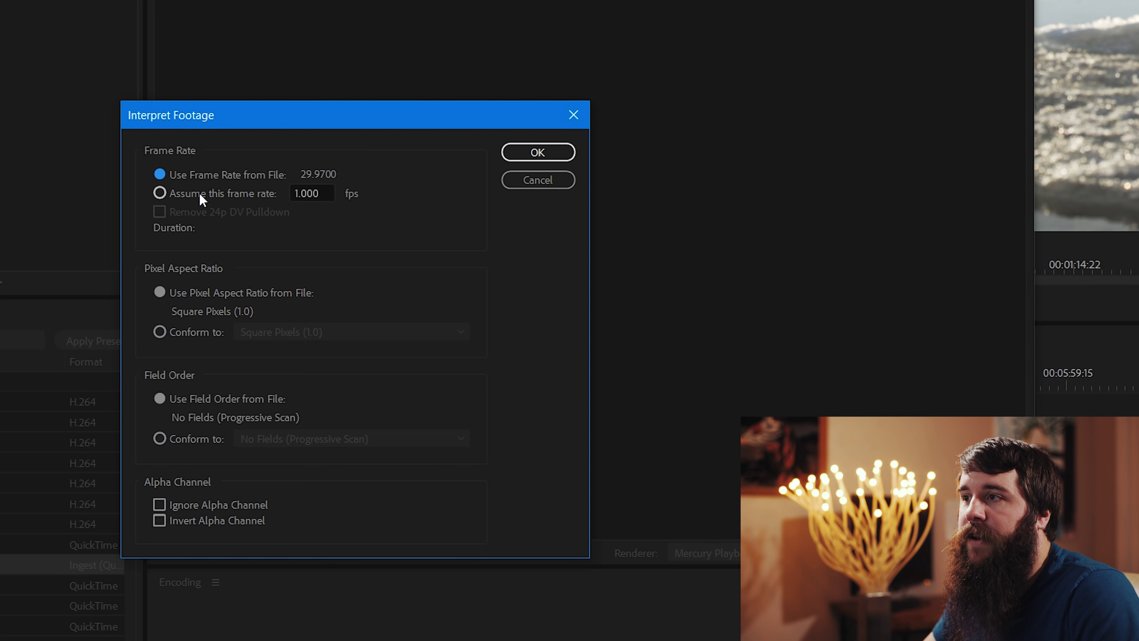
pyautogui.click(199, 197)
pyautogui.write('23')
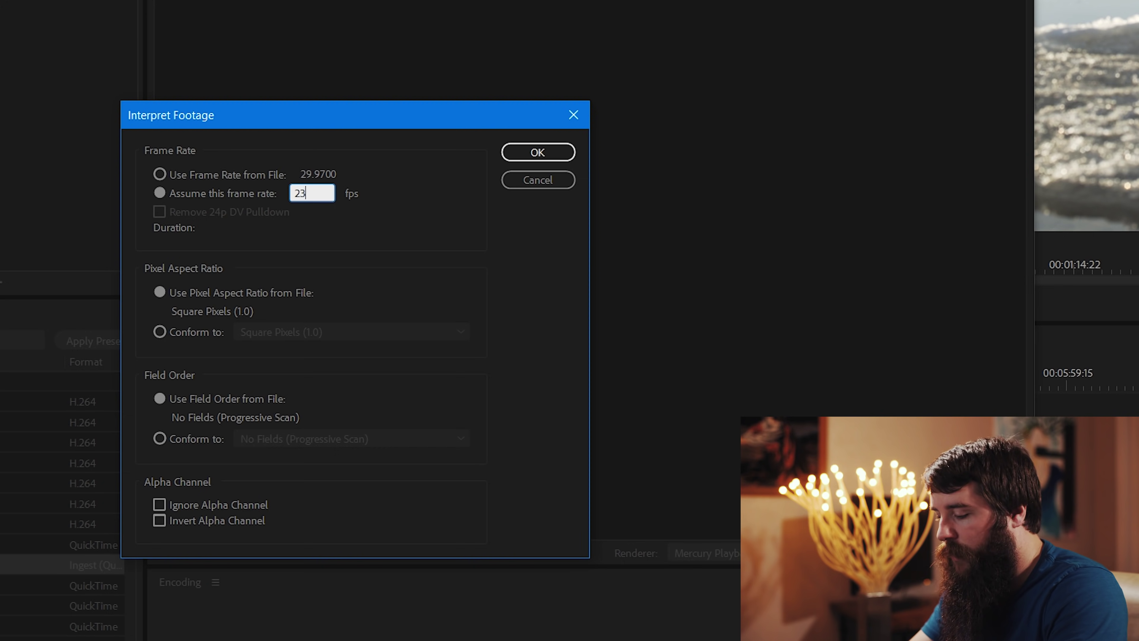
pyautogui.write('.976')
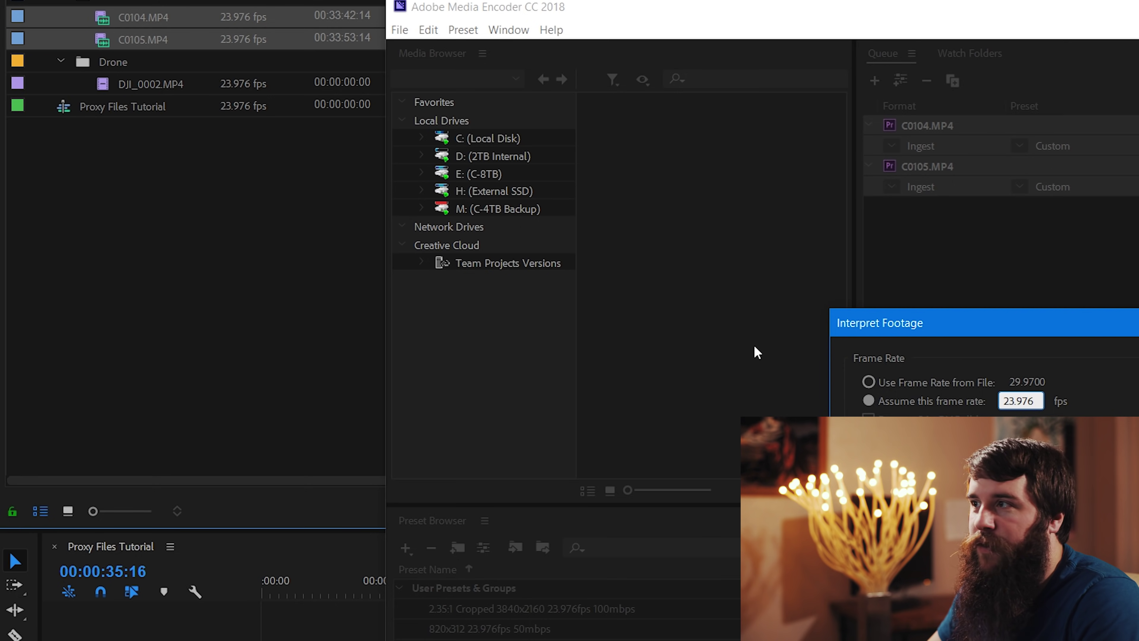
pyautogui.click(539, 150)
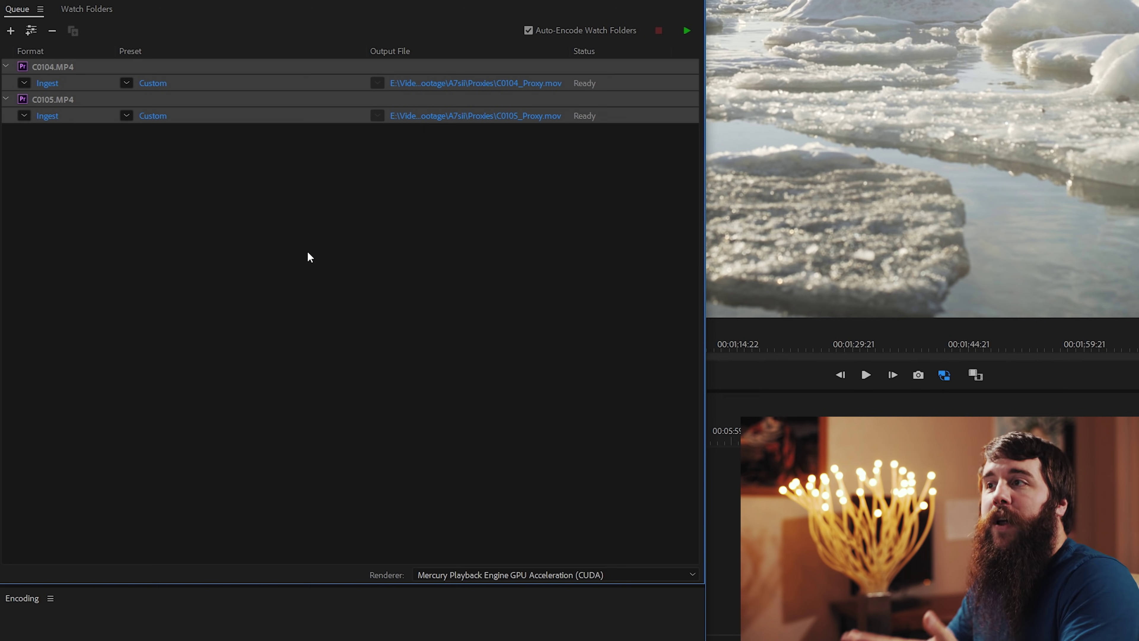
# Check the Interpret Footage frame rate of the queued C0104.MP4 and cancel without changing it
pyautogui.click(223, 169)
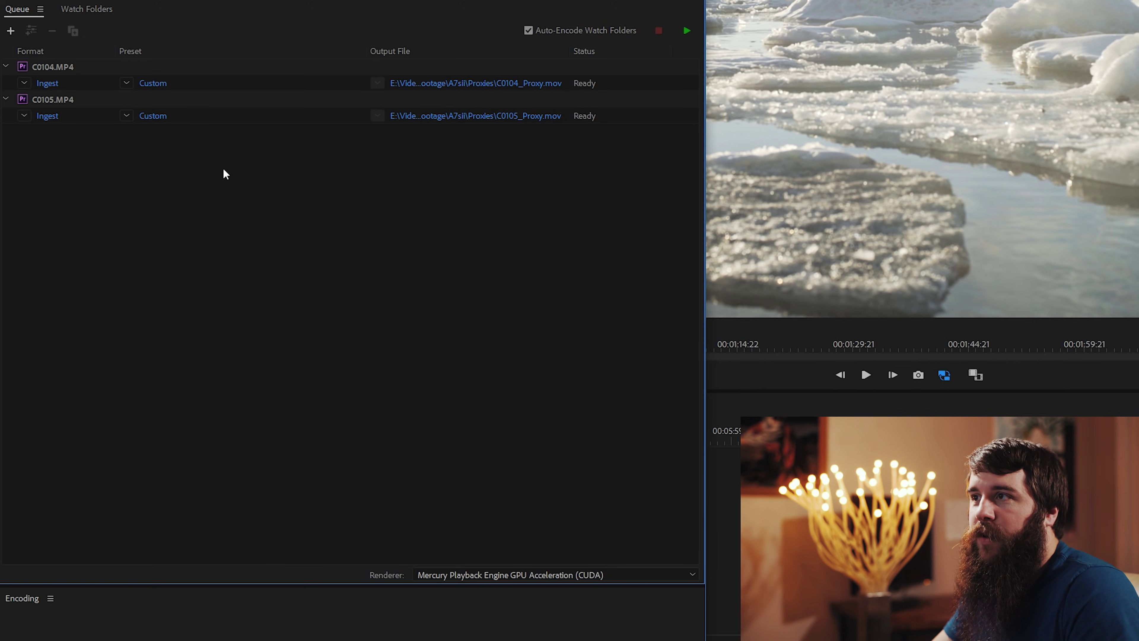
pyautogui.click(183, 85)
pyautogui.rightClick(67, 68)
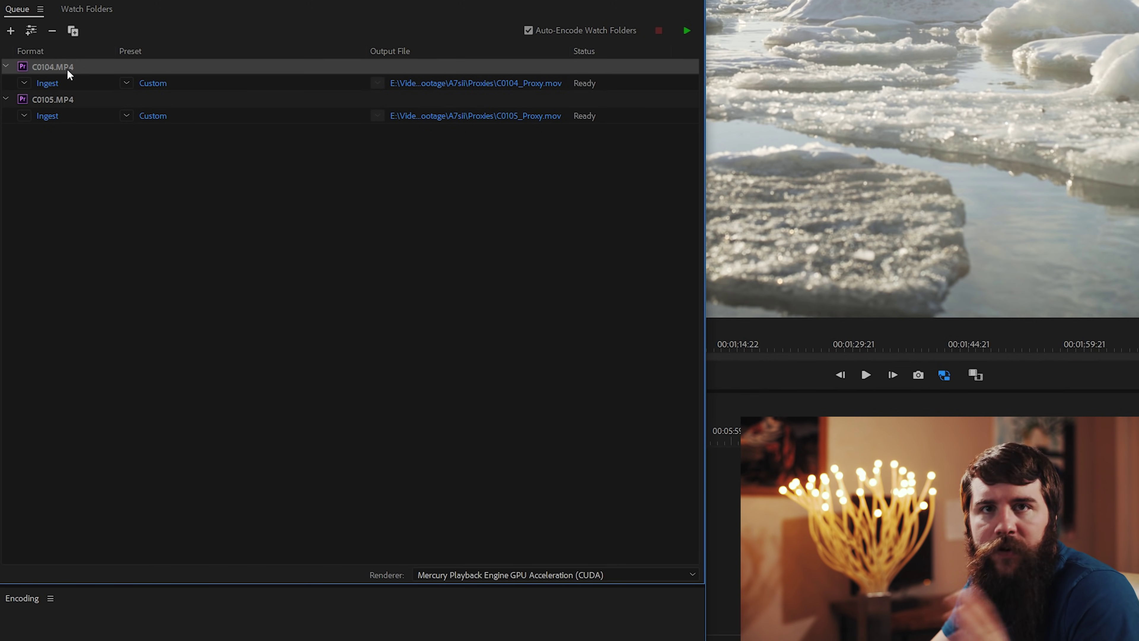
pyautogui.click(113, 107)
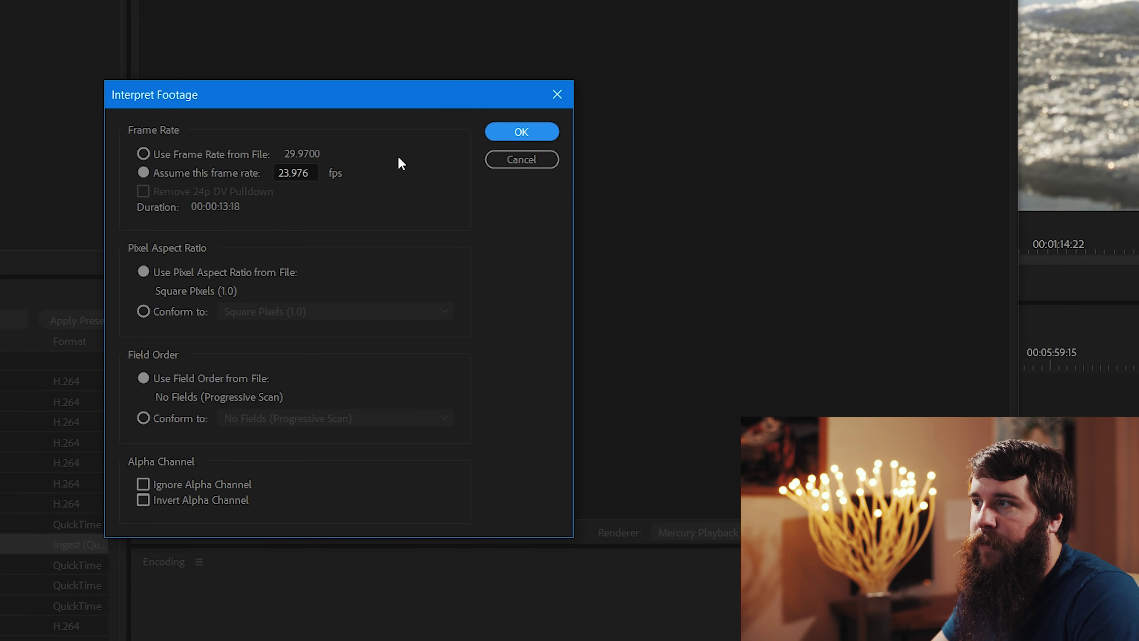
pyautogui.click(511, 160)
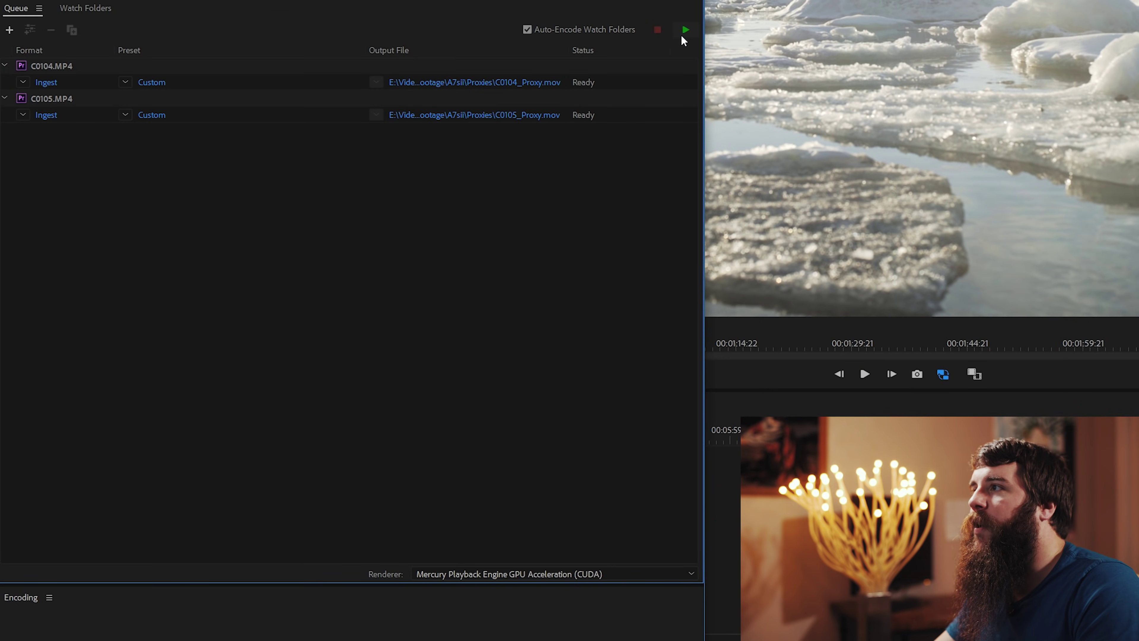
# Encode the queued C0104 and C0105 proxies and return to the Premiere Pro project
pyautogui.click(684, 31)
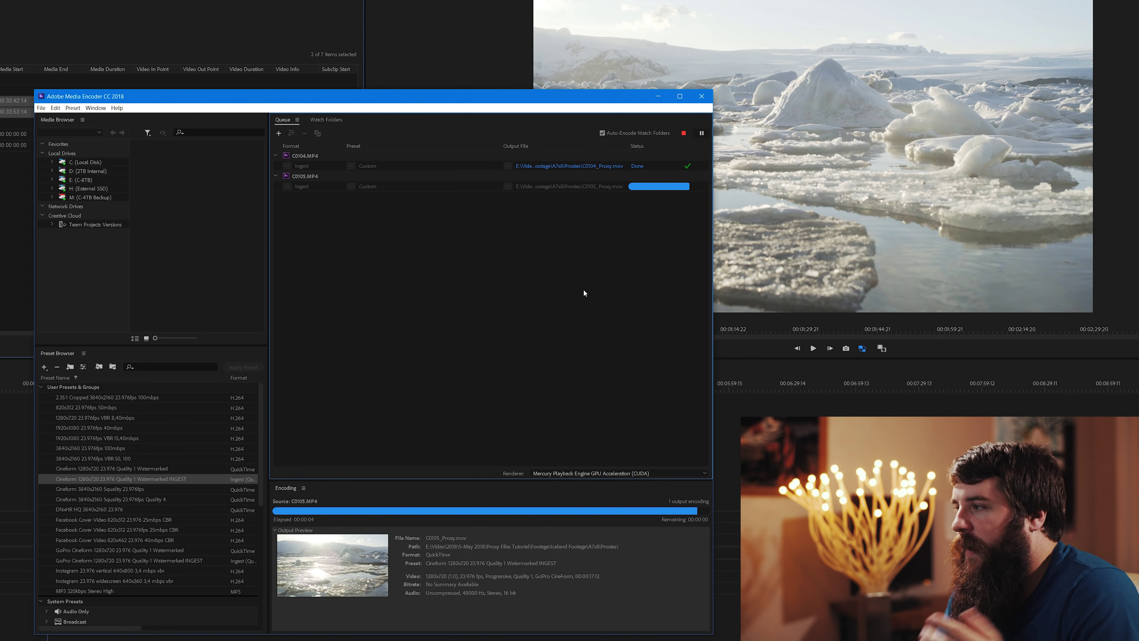
pyautogui.click(657, 96)
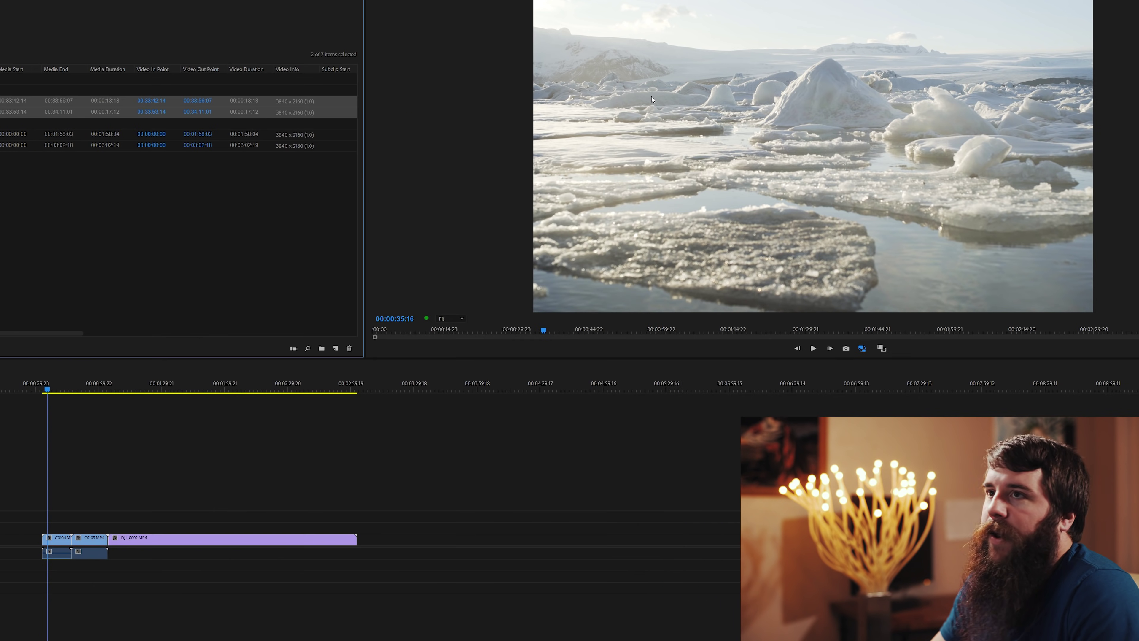
# Review the C0104 and C0105 clips in the sequence with proxies toggled to check for the proxy watermark
pyautogui.click(89, 421)
pyautogui.press('space')
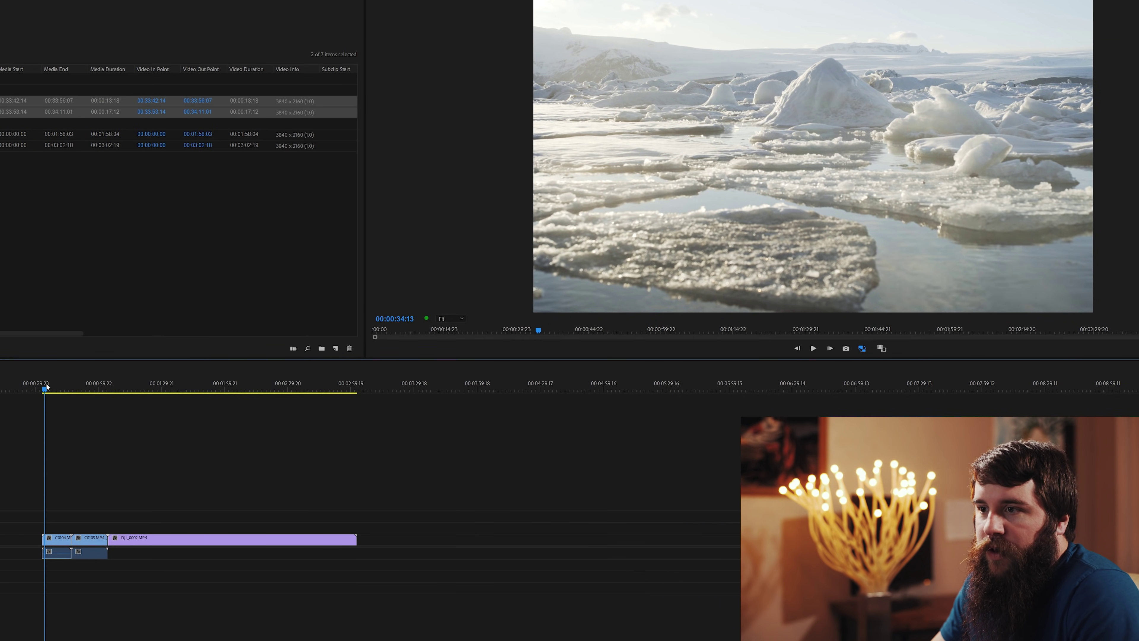
pyautogui.click(867, 349)
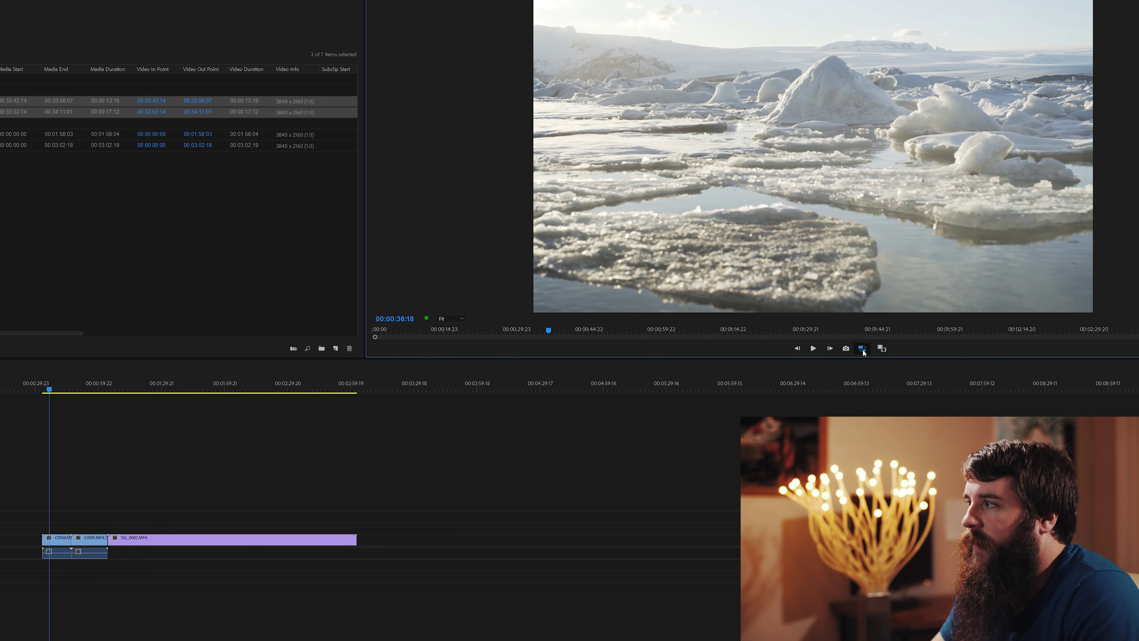
pyautogui.click(863, 349)
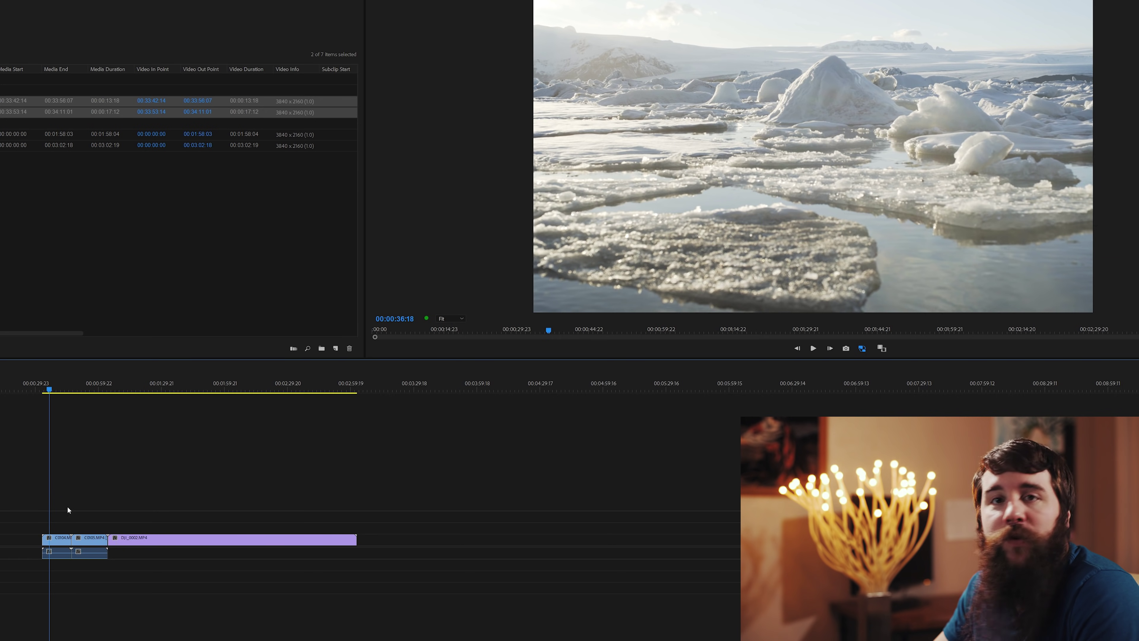
pyautogui.moveTo(73, 389); pyautogui.dragTo(88, 383)
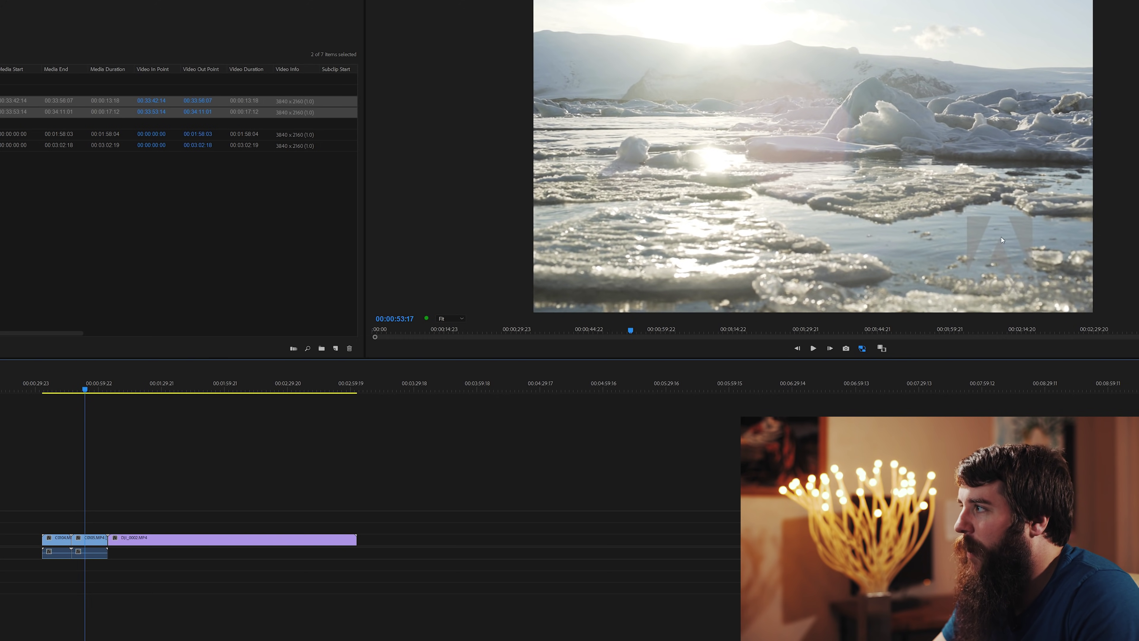
pyautogui.moveTo(58, 380); pyautogui.dragTo(52, 380)
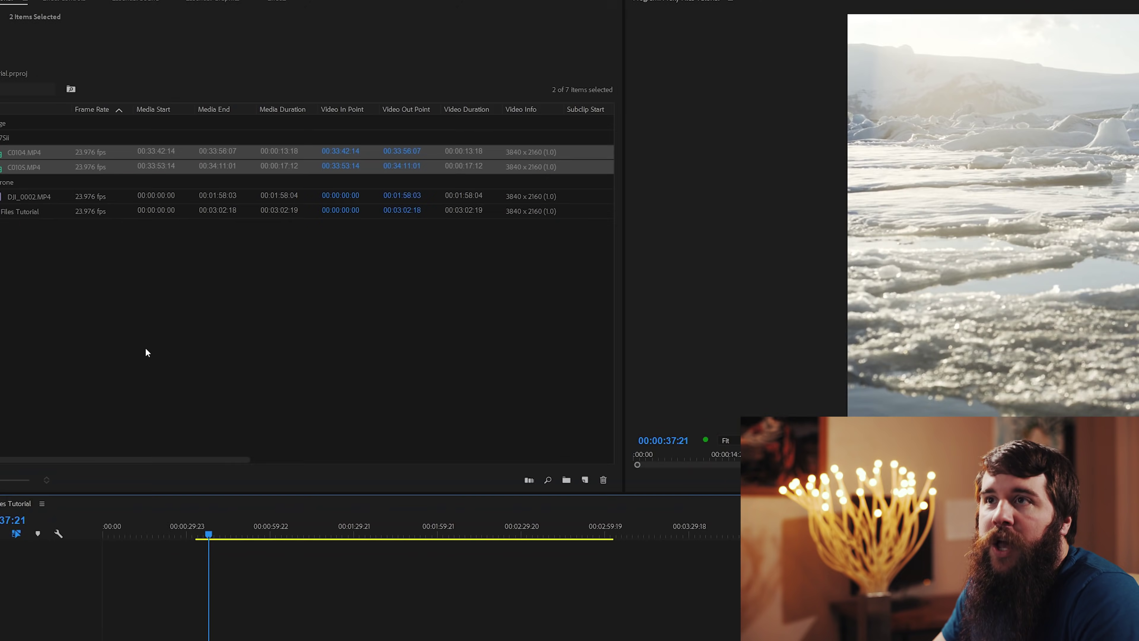
# Attach C0104_Proxy.mov as the proxy of C0104.MP4, matching by file name and relinking others automatically
pyautogui.click(0, 156)
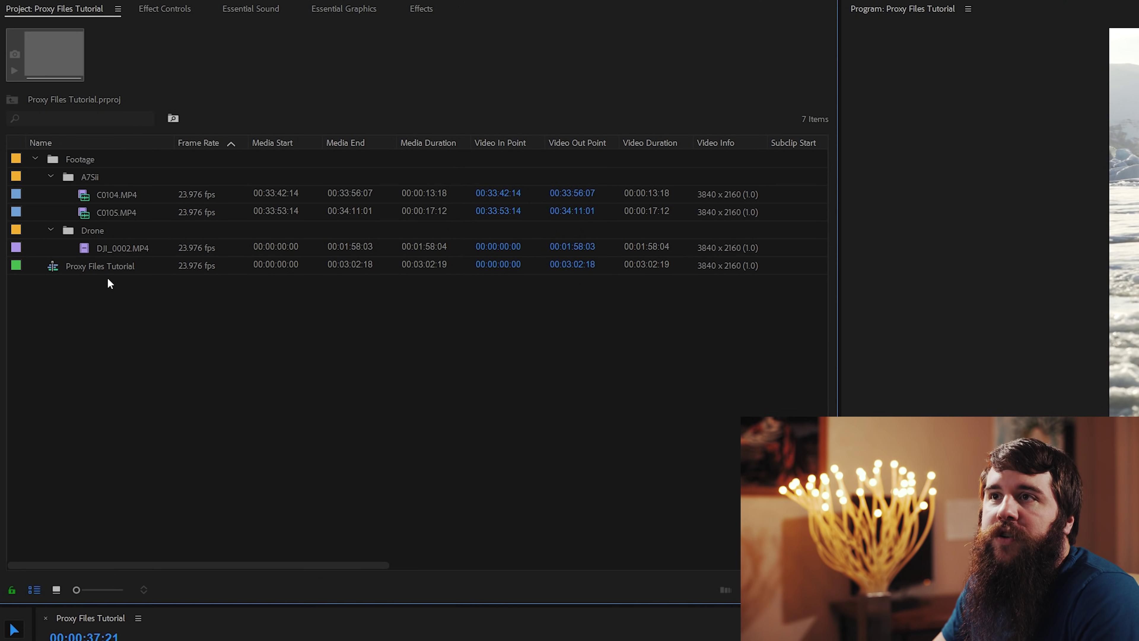
pyautogui.click(91, 196)
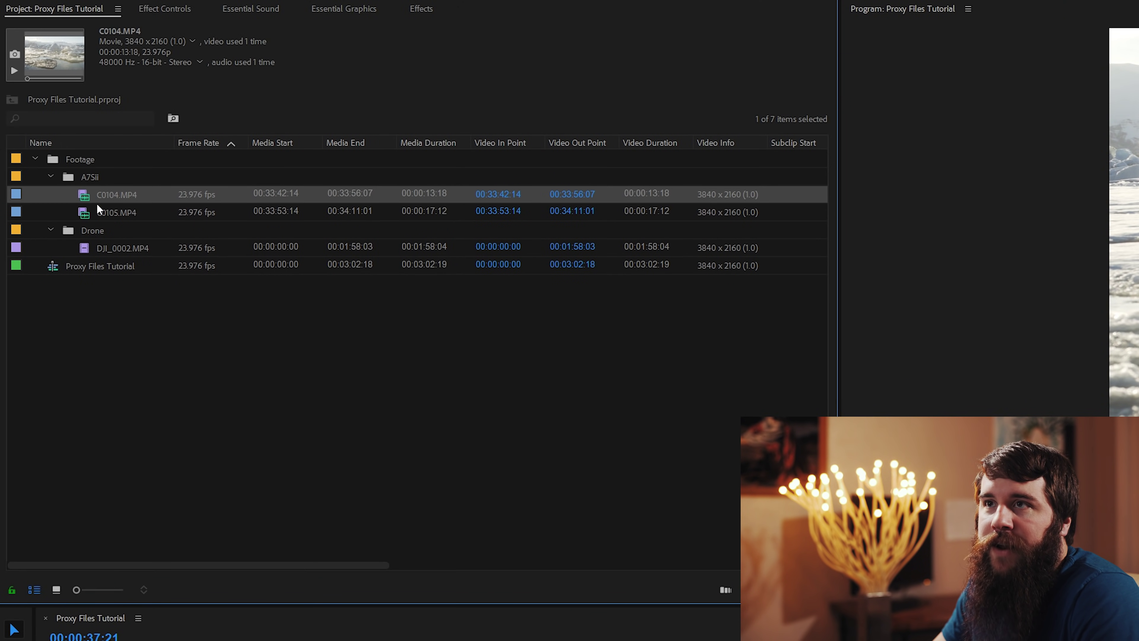
pyautogui.rightClick(94, 197)
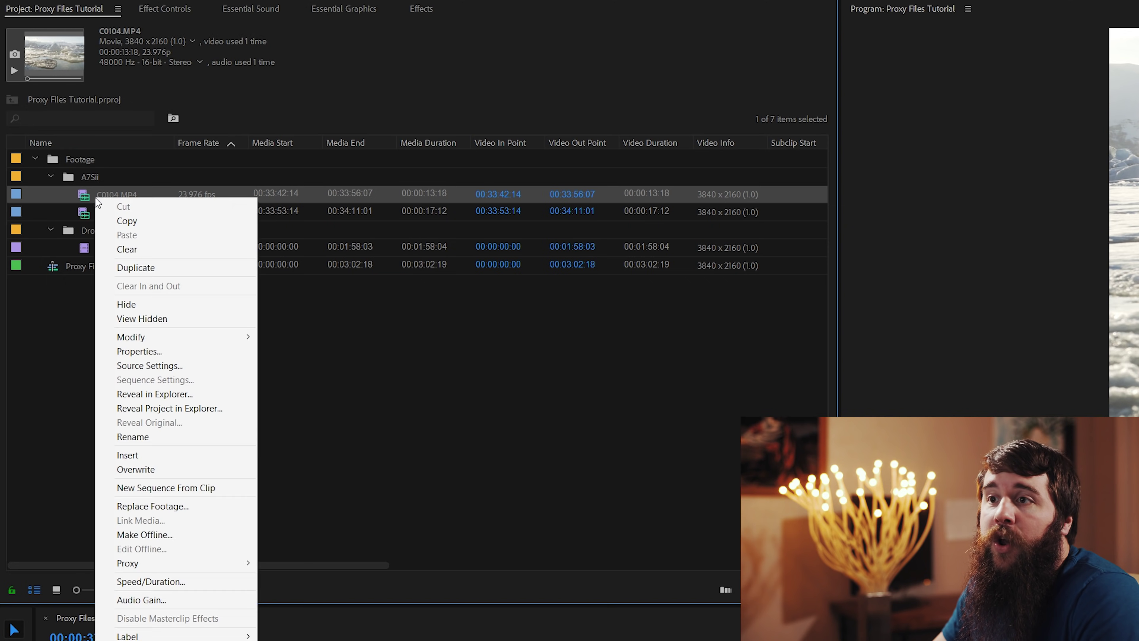
pyautogui.moveTo(247, 562)
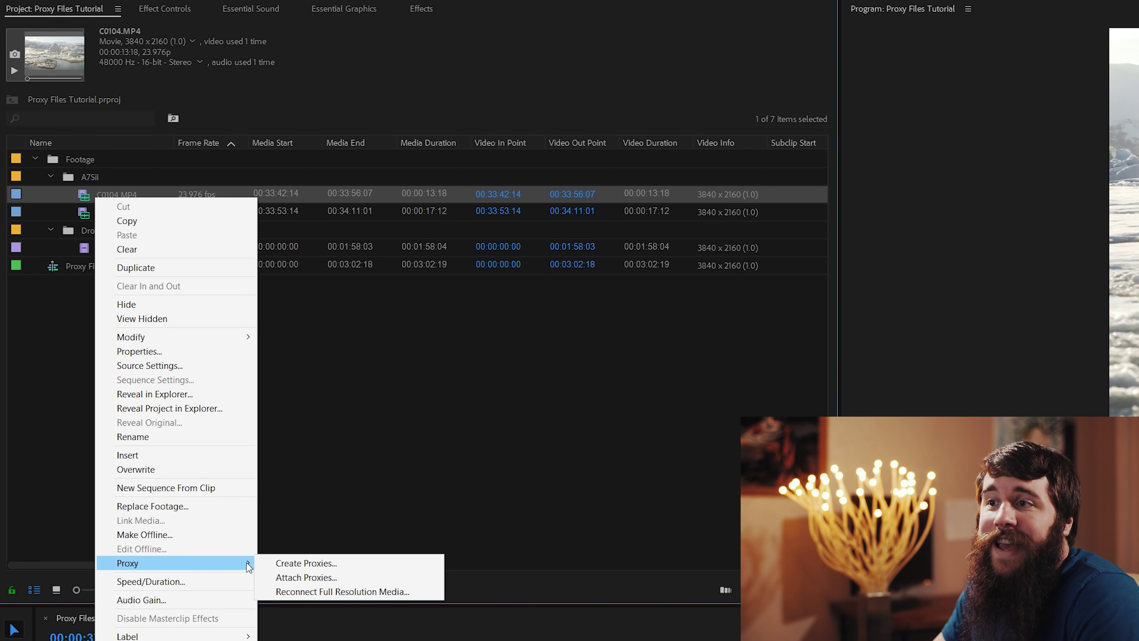
pyautogui.click(276, 577)
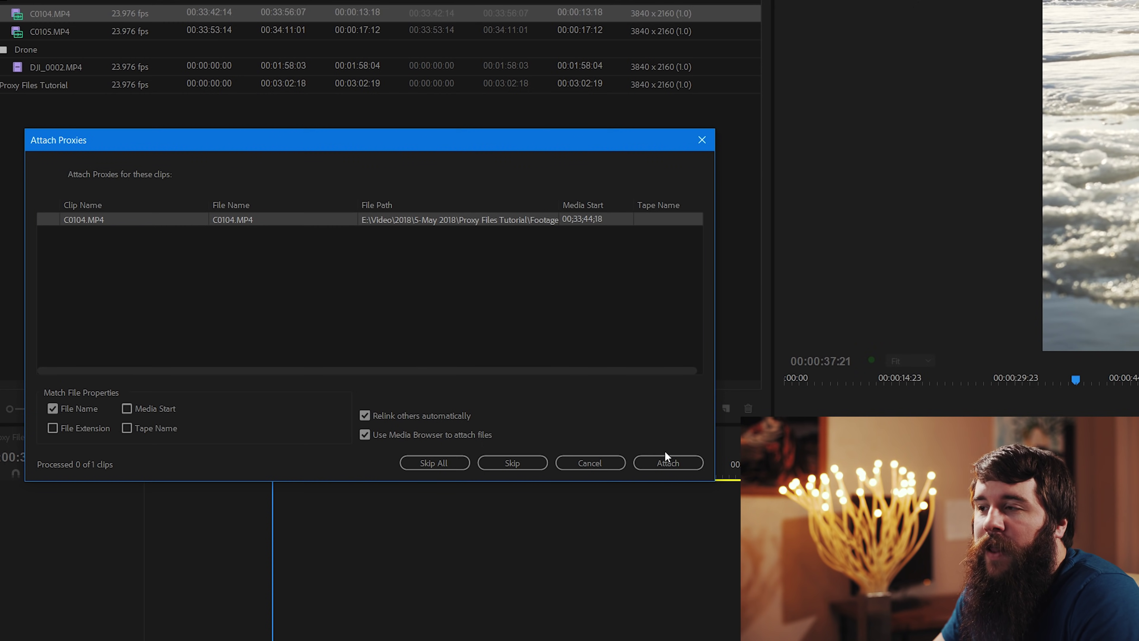
pyautogui.click(658, 462)
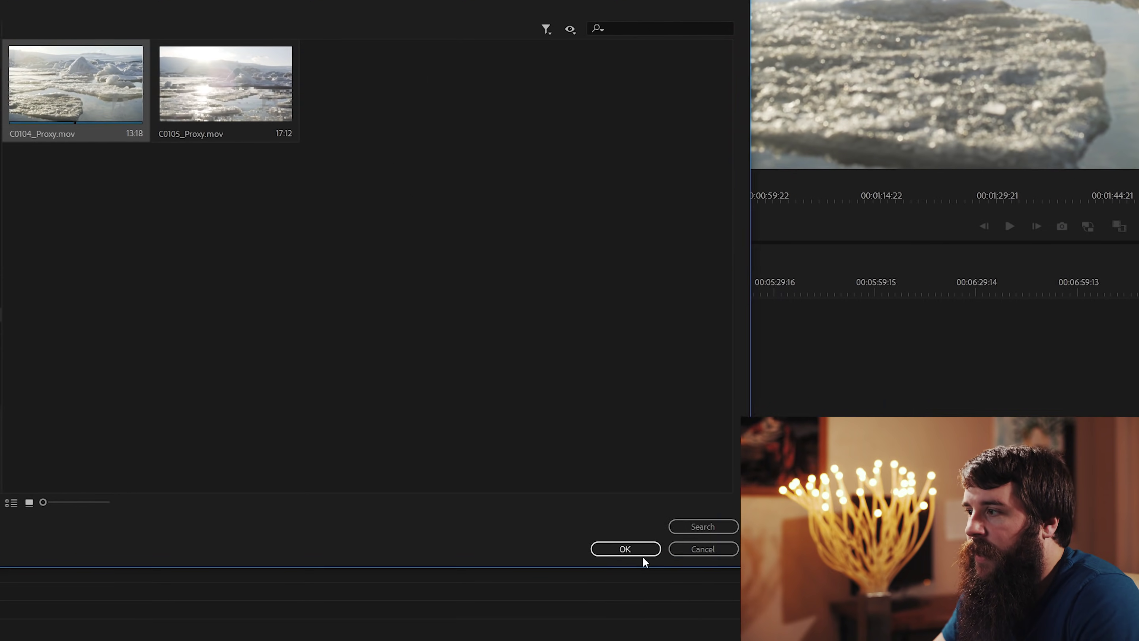
pyautogui.click(659, 559)
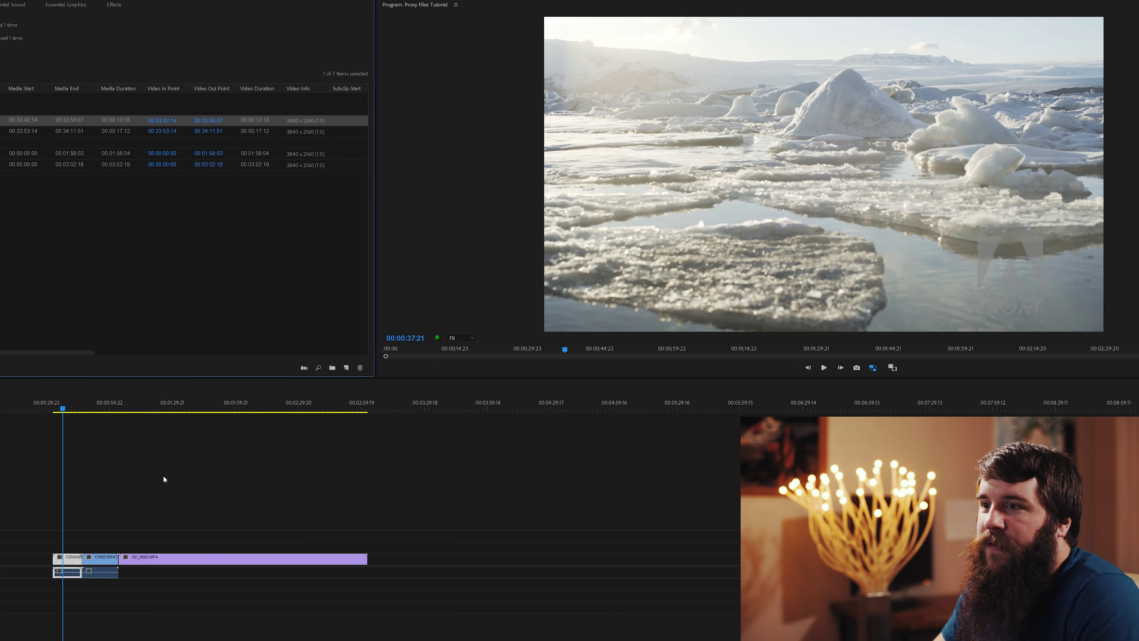
# Compare proxy and full-resolution display on both A7Sii clips in the sequence by scrubbing and toggling proxies
pyautogui.click(57, 399)
pyautogui.moveTo(58, 397)
pyautogui.mouseDown()
pyautogui.moveTo(89, 397)
pyautogui.moveTo(62, 402)
pyautogui.mouseUp()
pyautogui.click(876, 370)
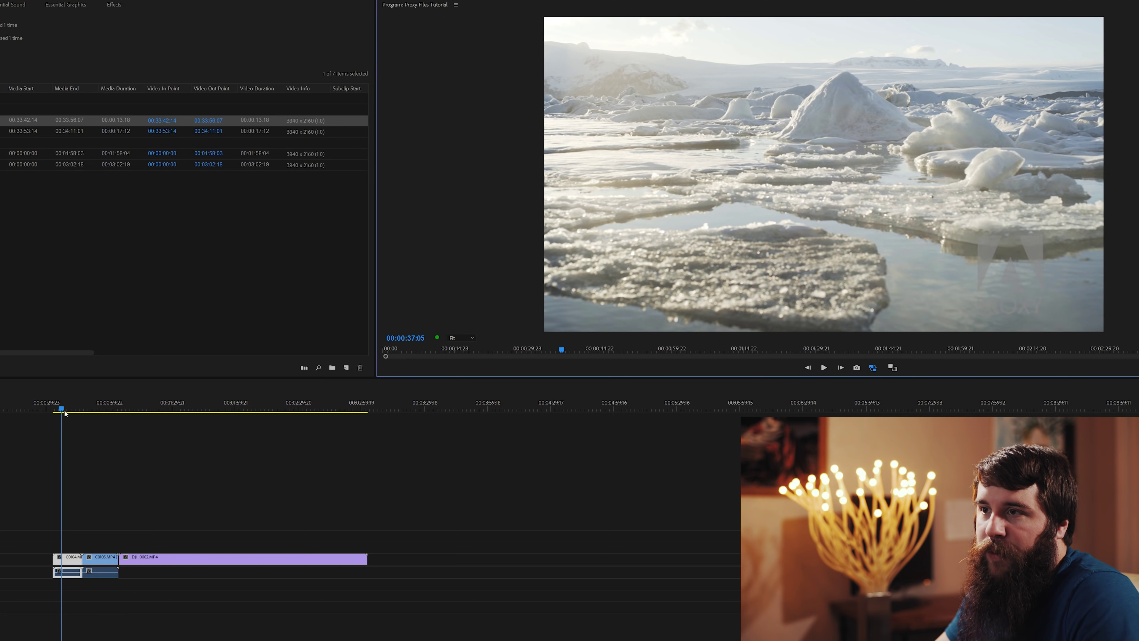
pyautogui.click(89, 410)
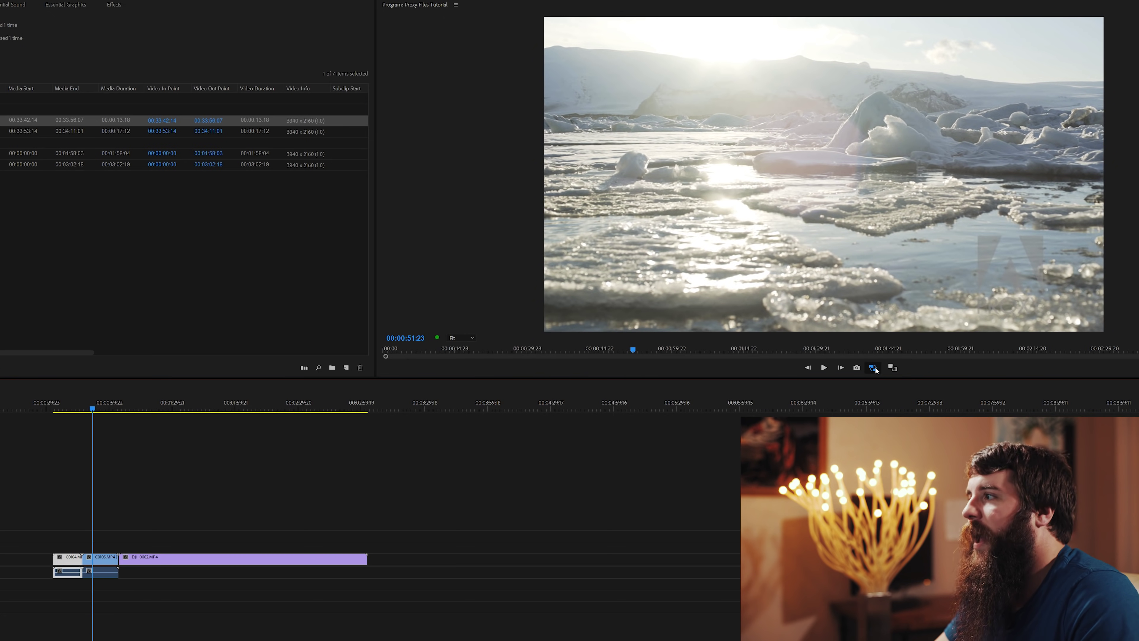
pyautogui.click(873, 368)
pyautogui.click(874, 368)
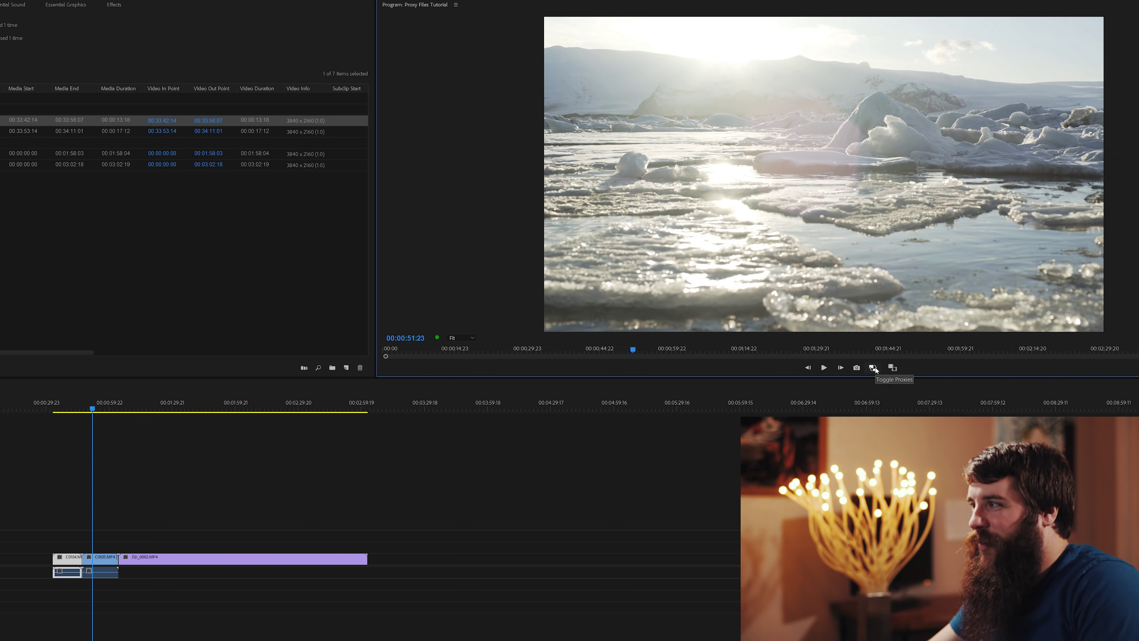
pyautogui.click(68, 409)
pyautogui.moveTo(70, 409)
pyautogui.mouseDown()
pyautogui.moveTo(91, 402)
pyautogui.moveTo(66, 391)
pyautogui.moveTo(103, 403)
pyautogui.moveTo(70, 401)
pyautogui.mouseUp()
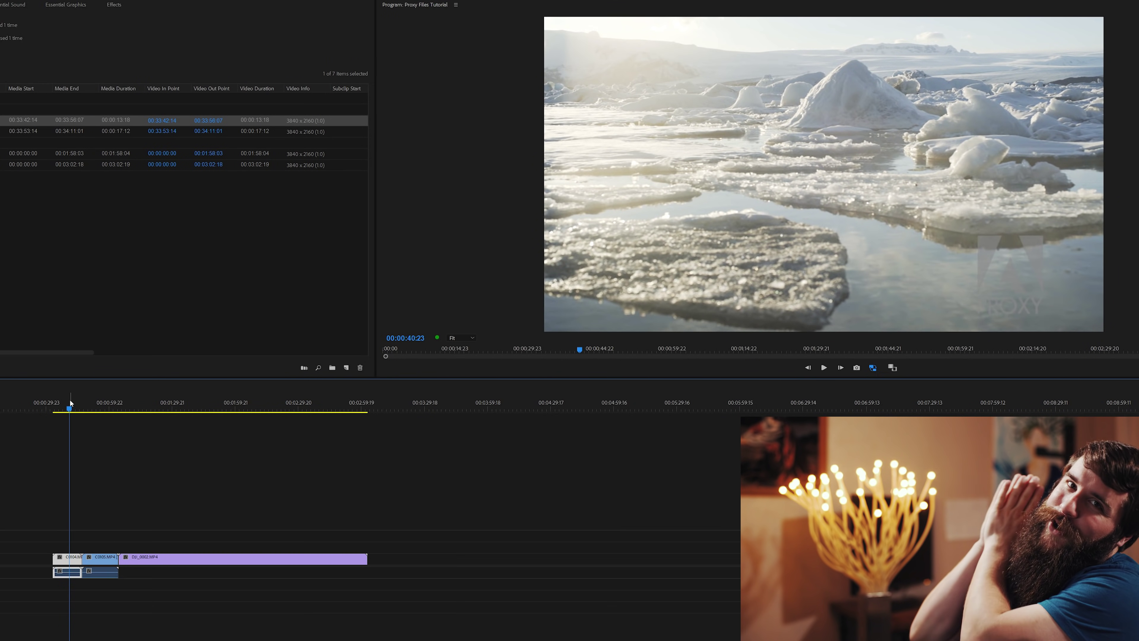